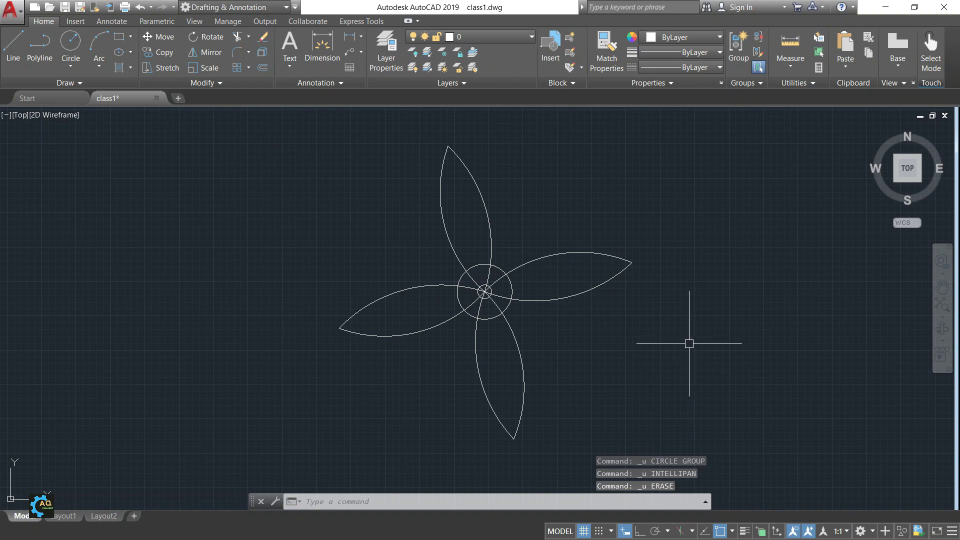
Window-select the whole propeller drawing, blades and centre circles included, and erase it
middle_drag(689, 344, 677, 356)
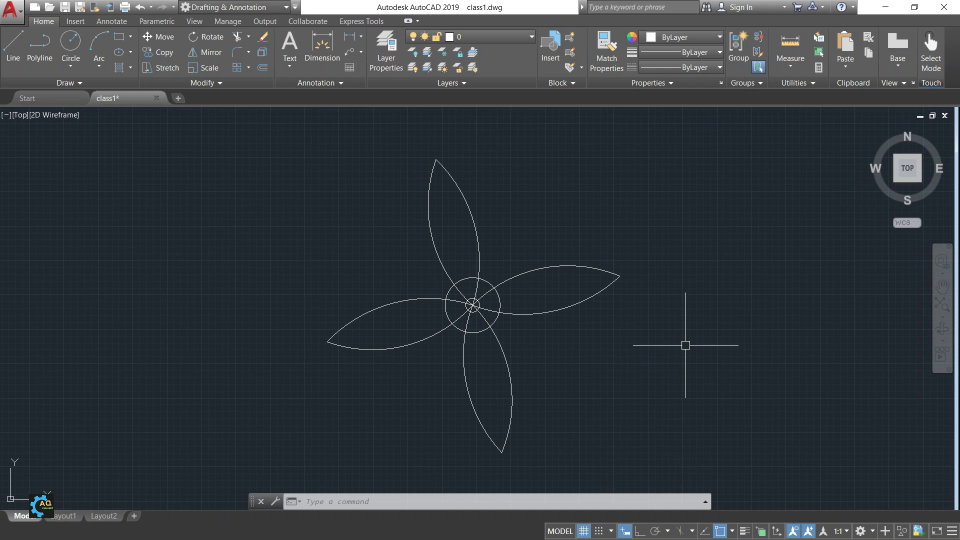
click(689, 146)
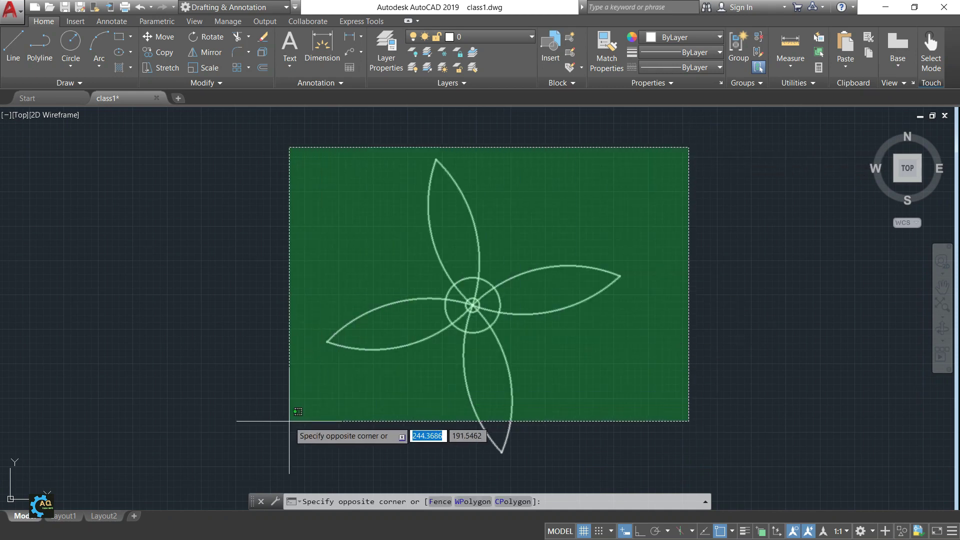
click(289, 450)
click(223, 176)
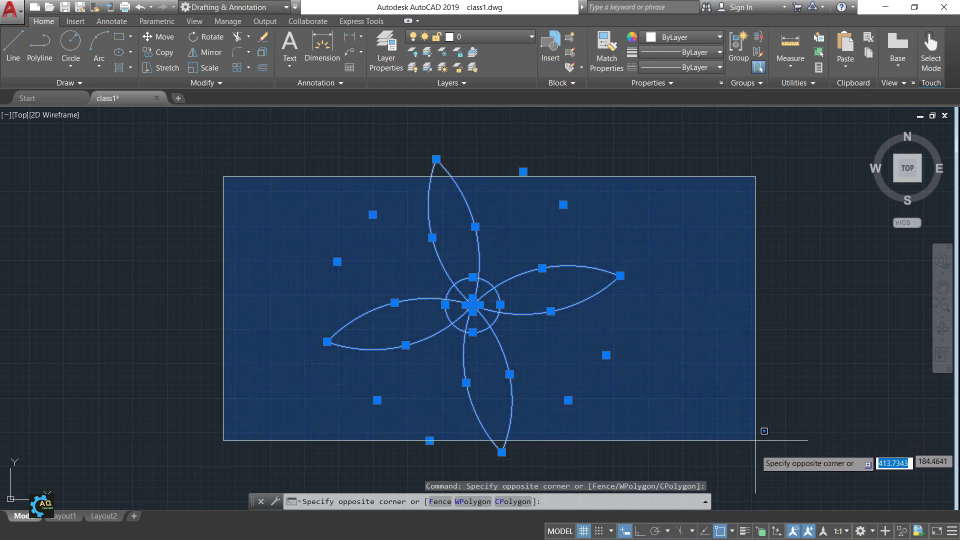
click(750, 437)
click(755, 183)
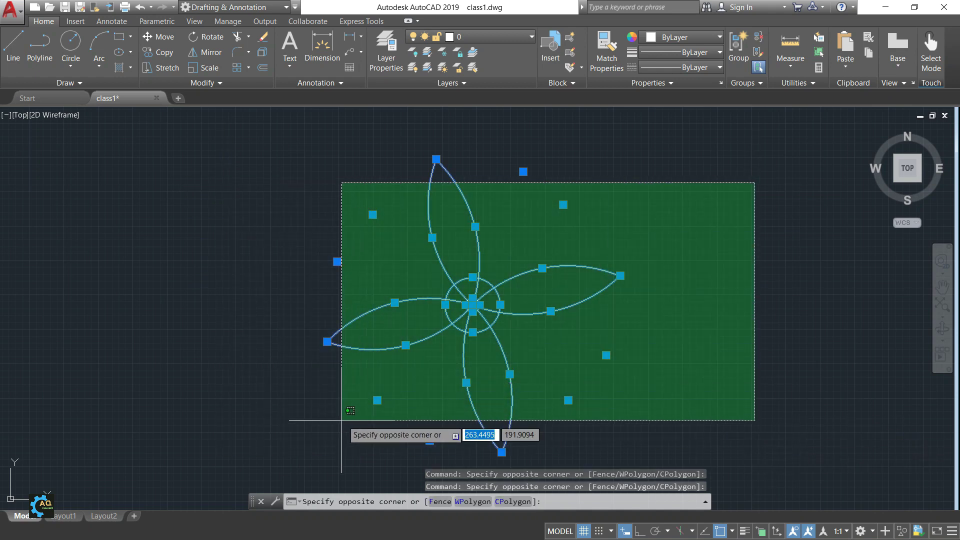
key(Escape)
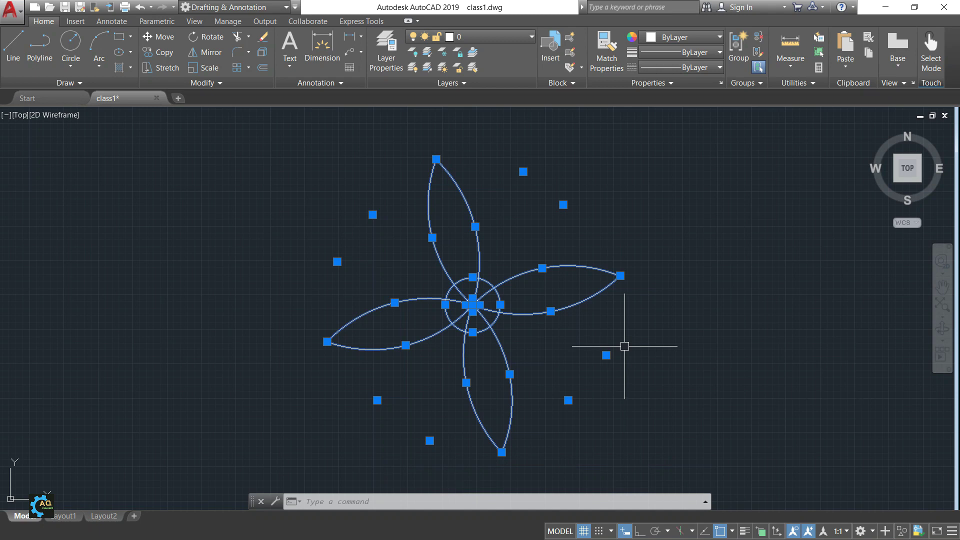
key(Delete)
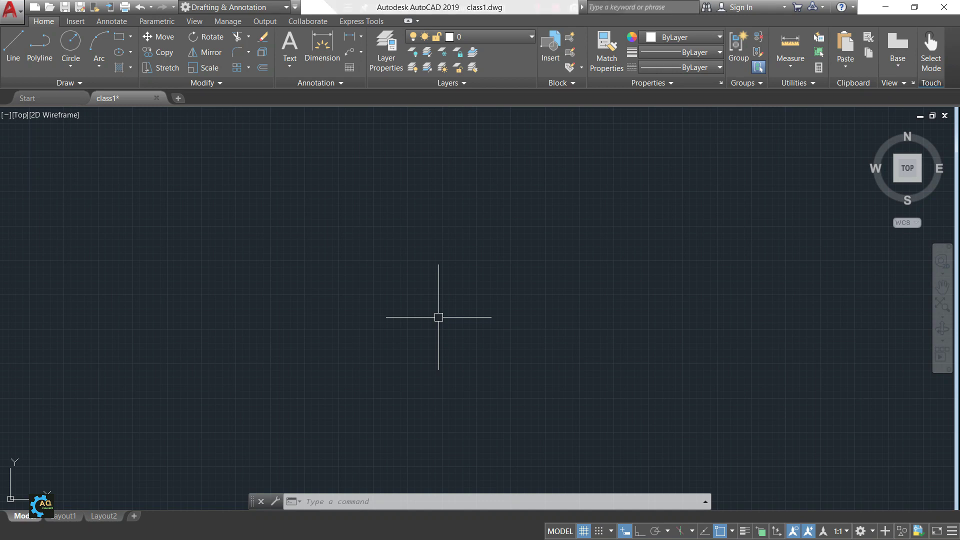
Turn polar tracking off and start the Circle command on the empty drawing
key(F10)
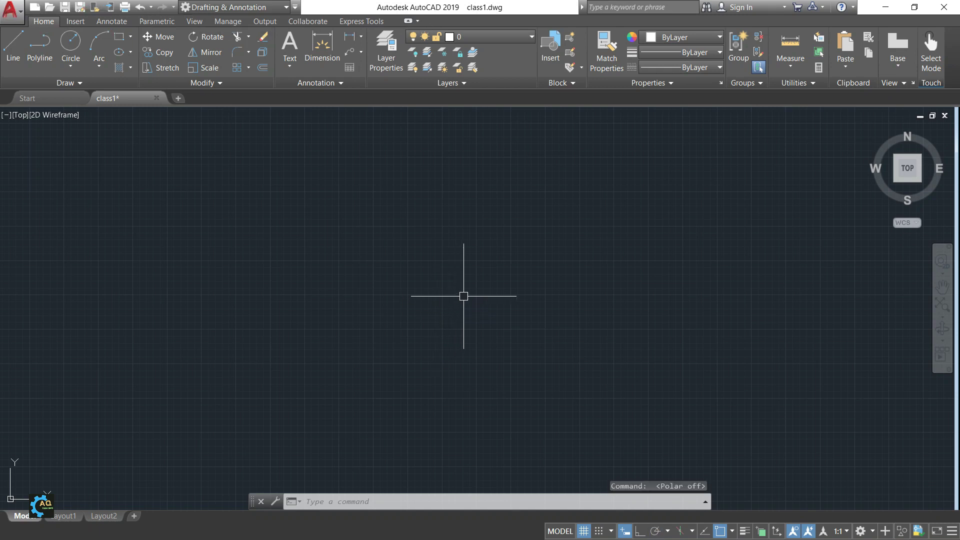
middle_drag(469, 293, 486, 281)
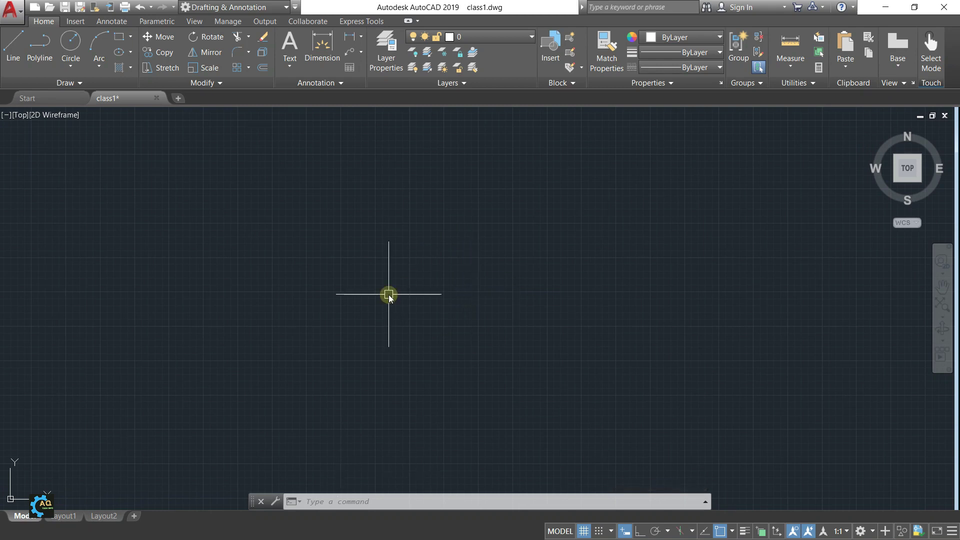
text(C)
key(Return)
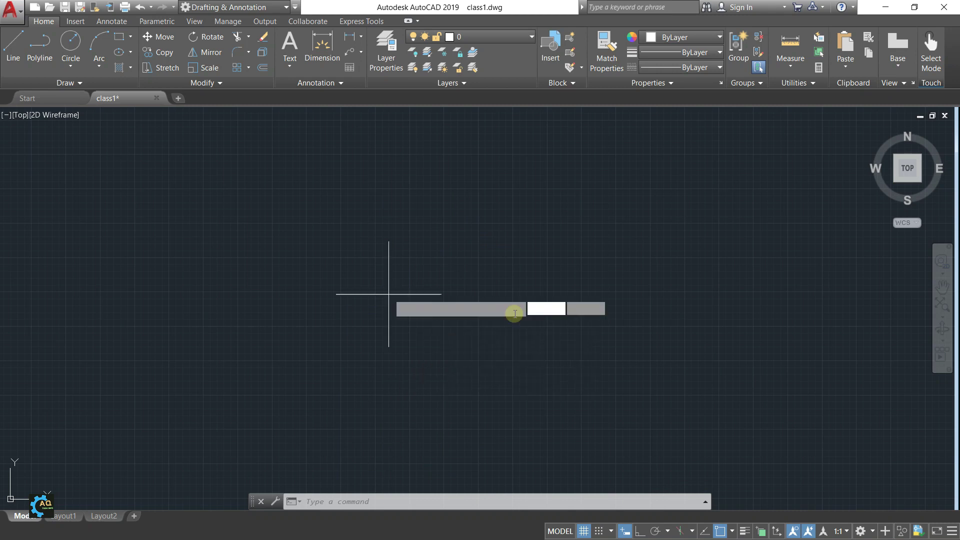
Draw a circle from a picked centre and radius point, keeping polar tracking off
click(372, 237)
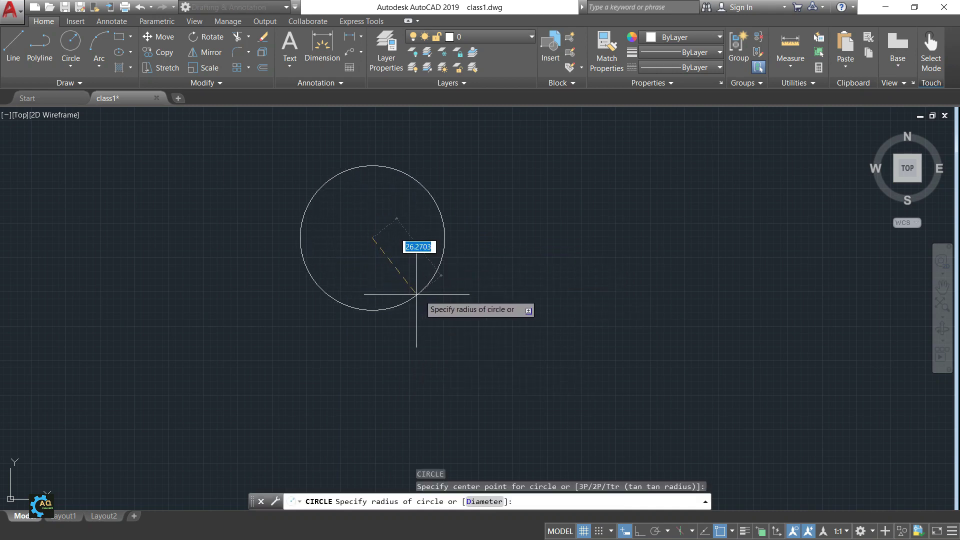
click(449, 267)
mouse_move(393, 285)
middle_down()
mouse_move(381, 319)
mouse_move(358, 309)
mouse_move(383, 300)
middle_up()
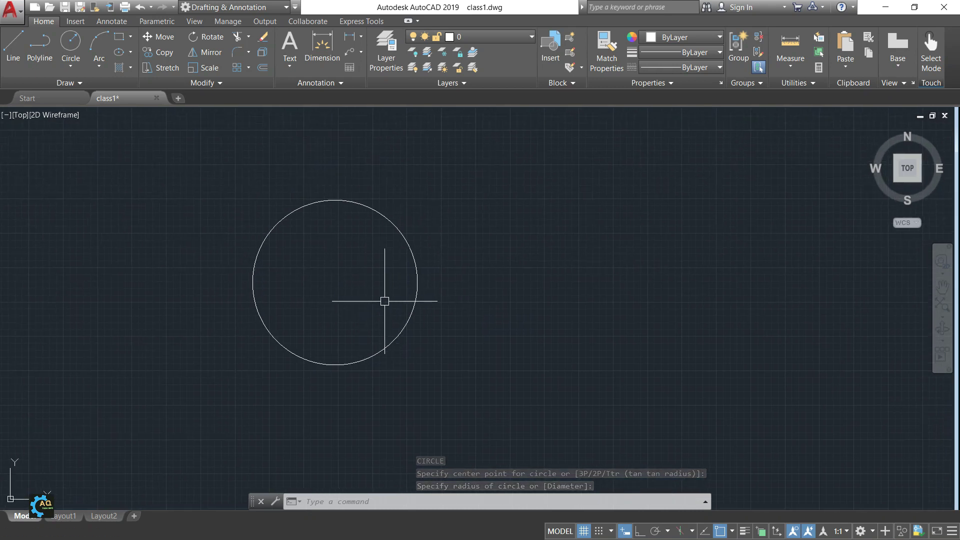
key(F10)
middle_drag(465, 178, 428, 179)
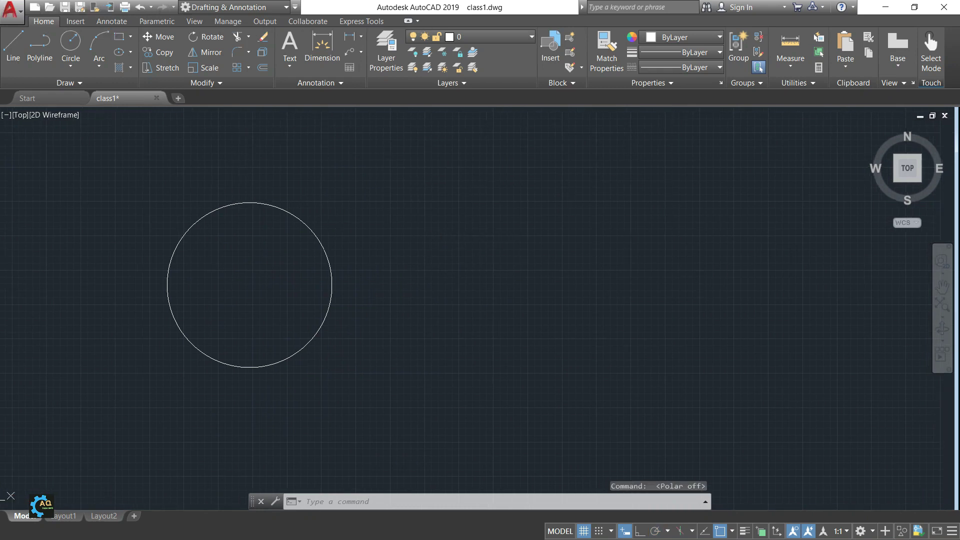
Start a line right of the circle with Ortho on and draw the 100-unit top edge
click(15, 48)
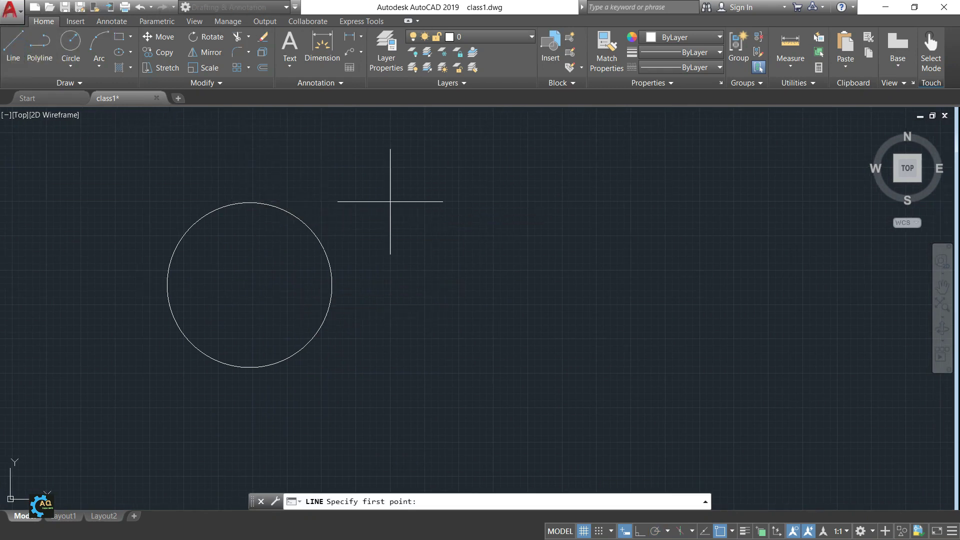
click(390, 202)
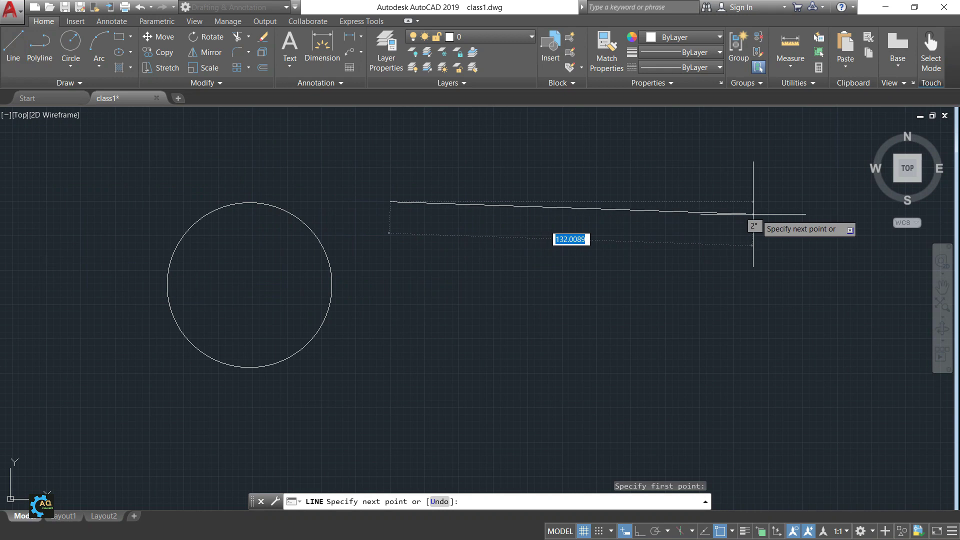
click(641, 532)
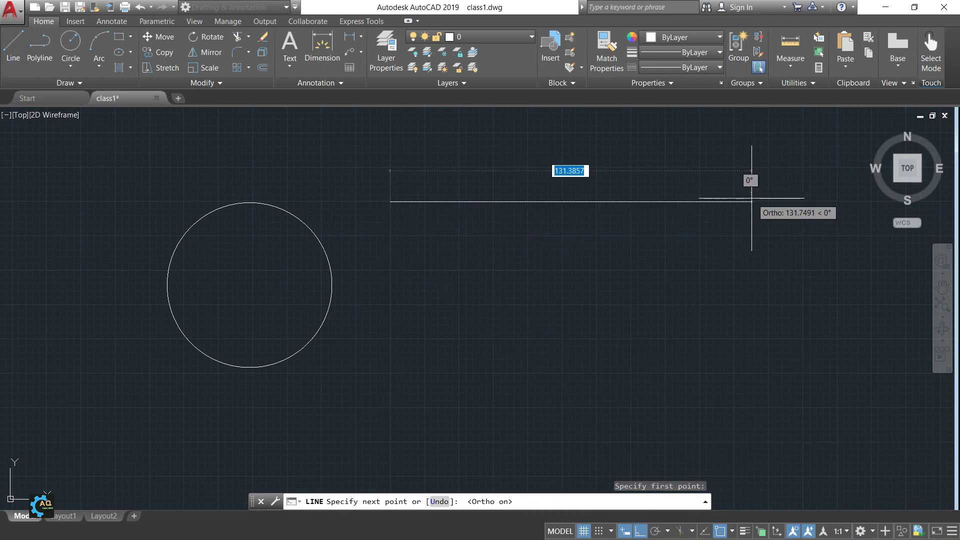
text(100)
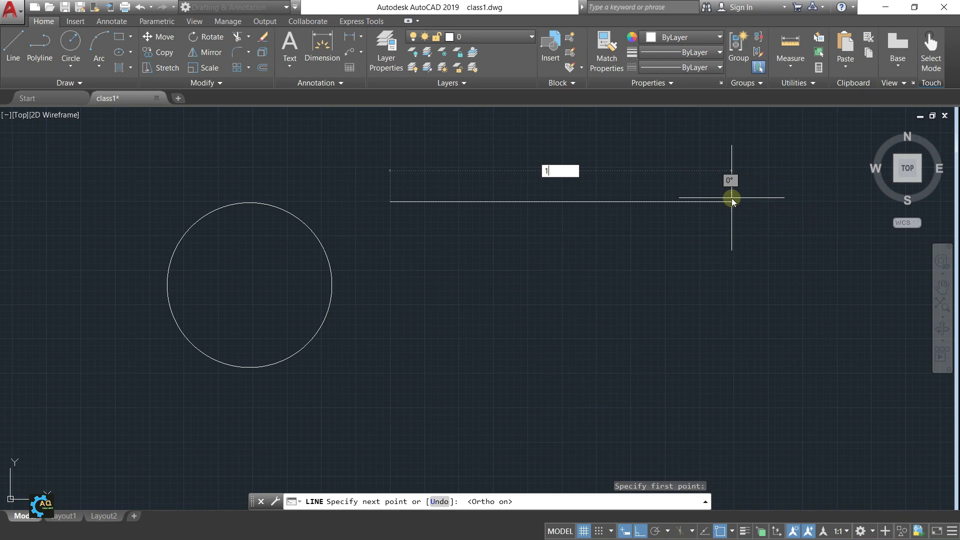
key(Return)
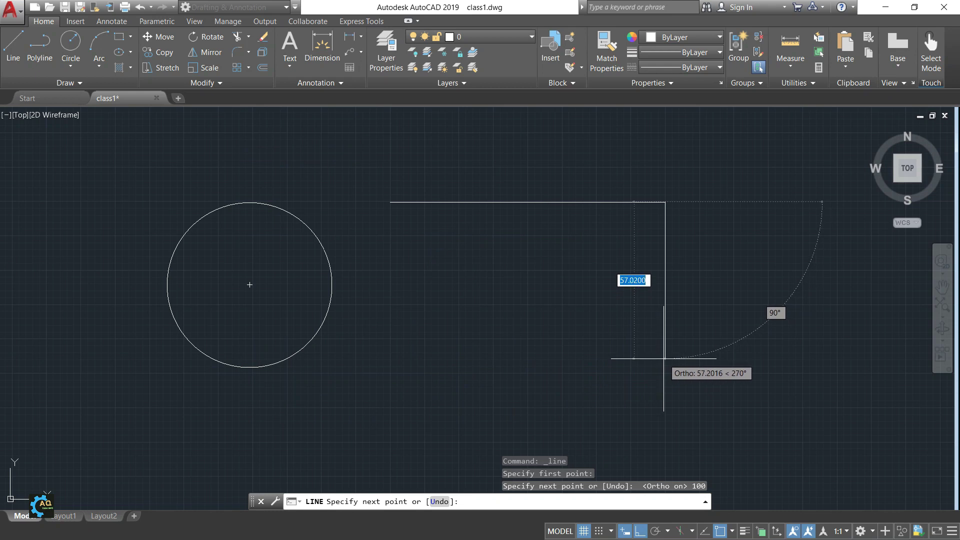
Add the 55-unit right edge and 100-unit bottom edge, closing the rectangle
text(55)
key(Return)
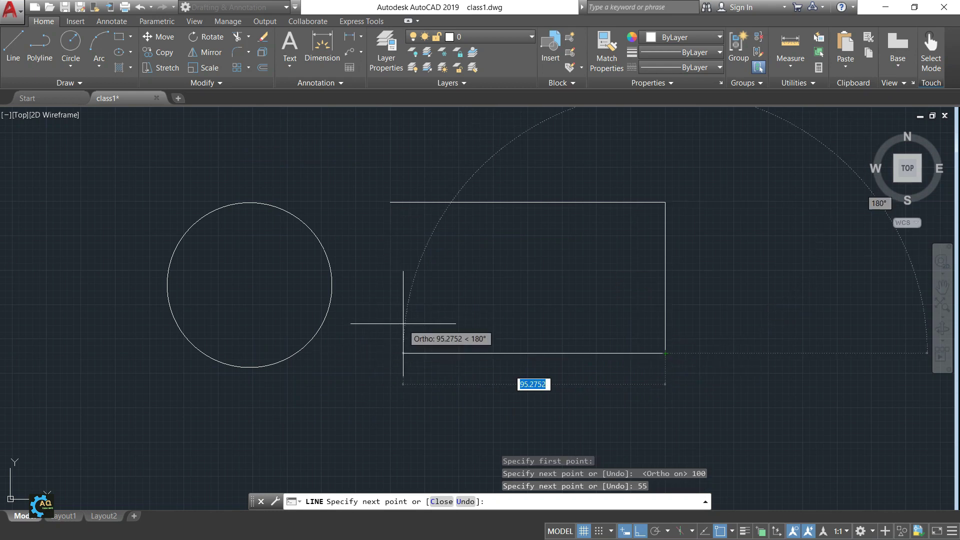
click(398, 342)
text(100)
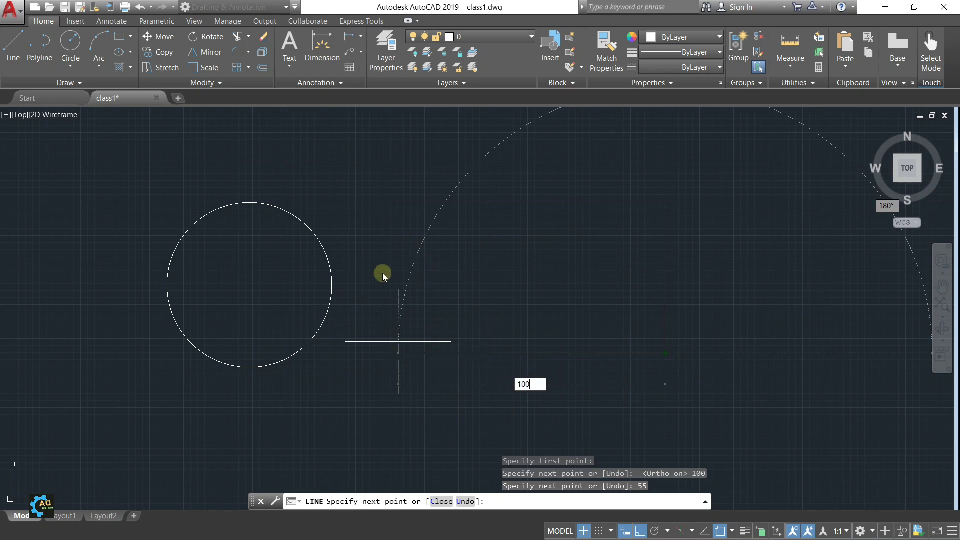
key(Return)
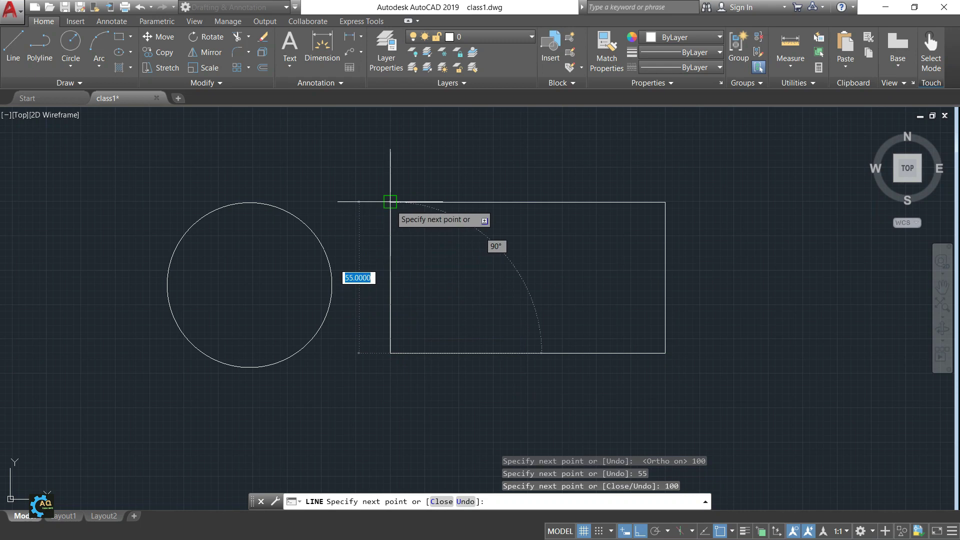
key(Escape)
mouse_move(548, 280)
middle_down()
mouse_move(628, 282)
mouse_move(555, 282)
middle_up()
middle_drag(531, 324, 500, 343)
middle_drag(587, 293, 599, 276)
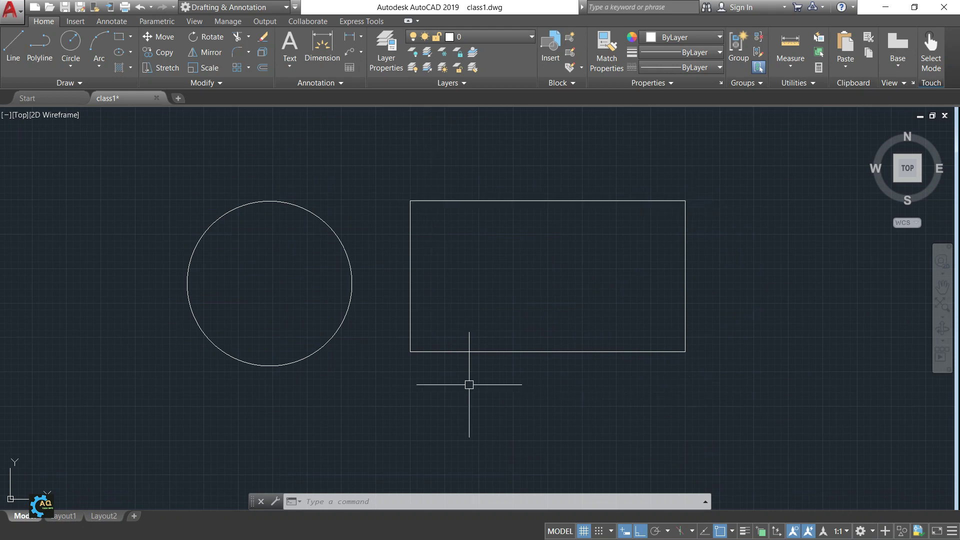
middle_drag(461, 383, 452, 382)
middle_drag(531, 315, 526, 324)
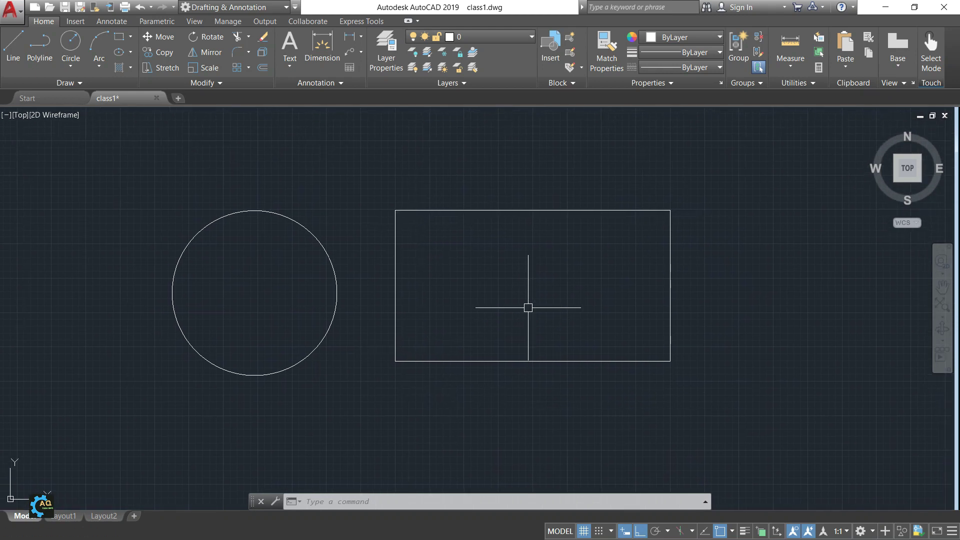
Draw a vertical line through the rectangle's middle, from above to below it
mouse_move(549, 273)
middle_down()
mouse_move(564, 273)
mouse_move(396, 282)
middle_up()
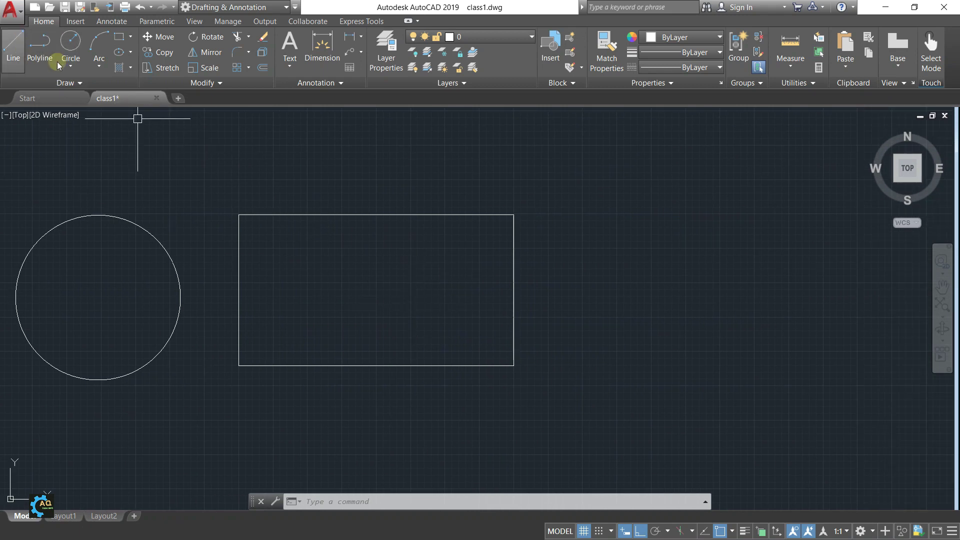
middle_drag(488, 300, 649, 279)
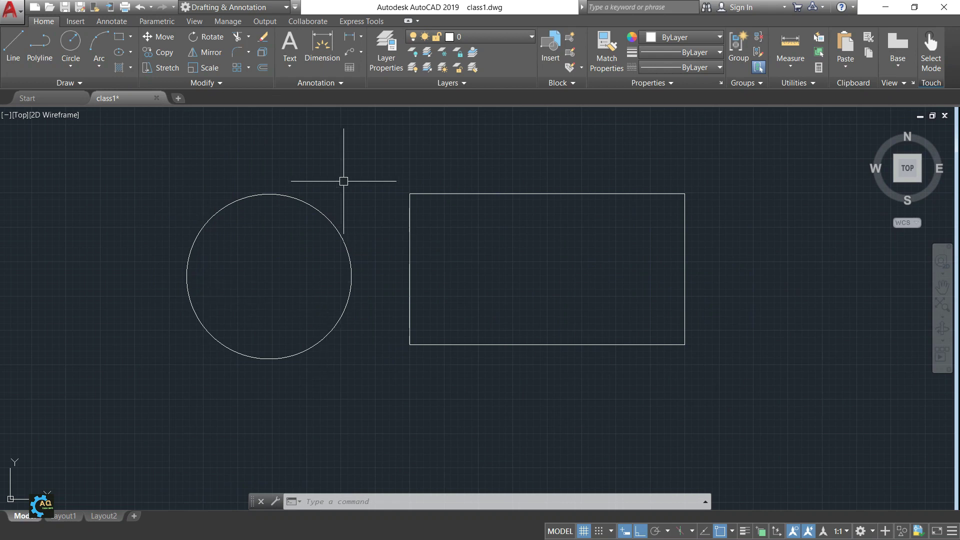
middle_drag(440, 220, 432, 225)
middle_drag(538, 247, 495, 238)
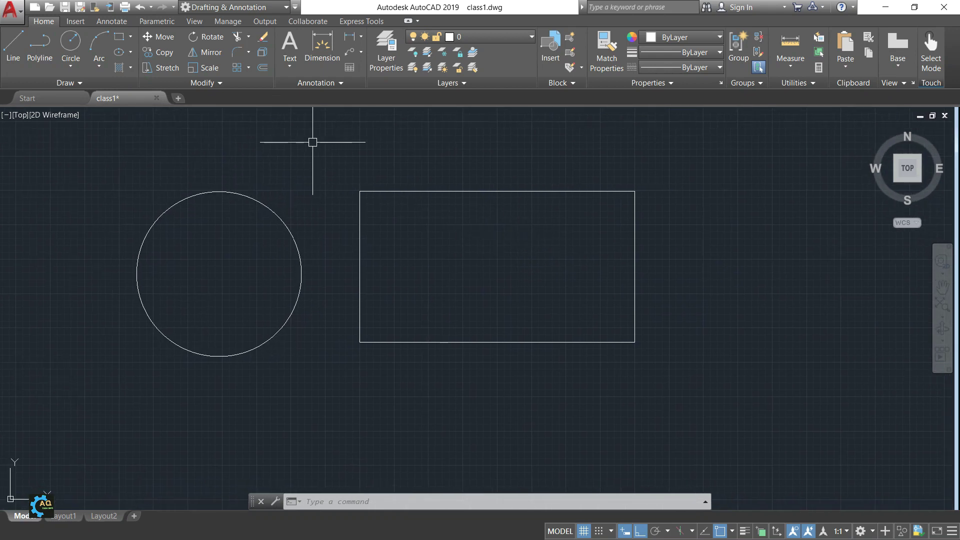
click(13, 45)
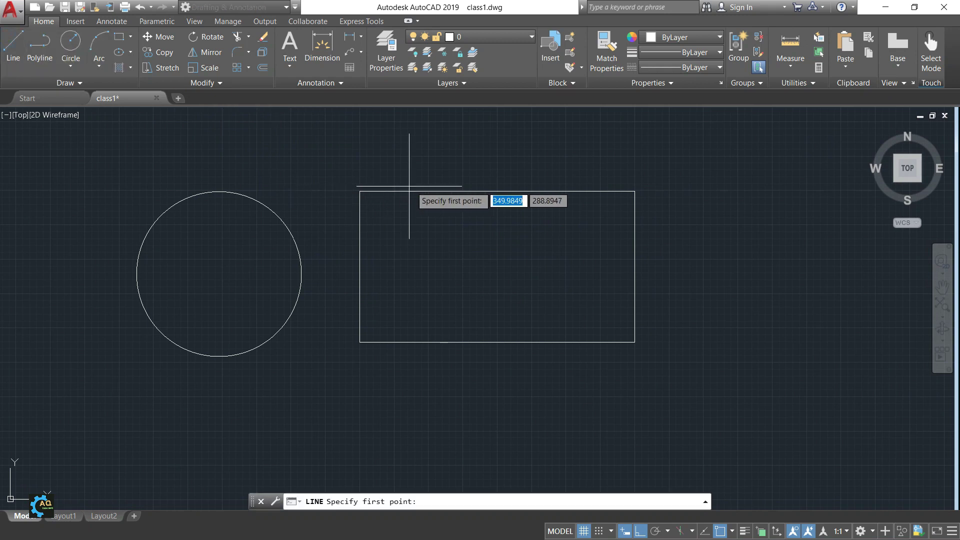
click(513, 147)
click(515, 395)
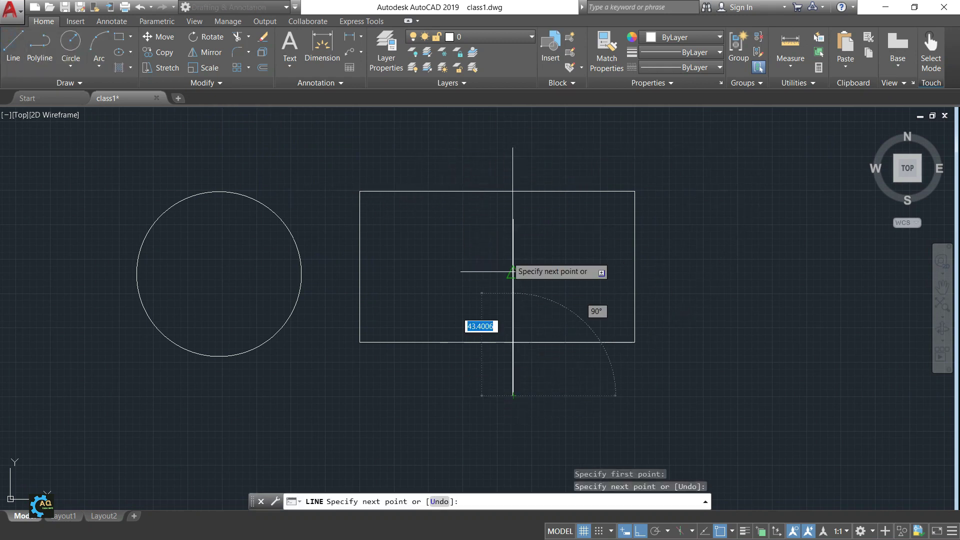
key(Escape)
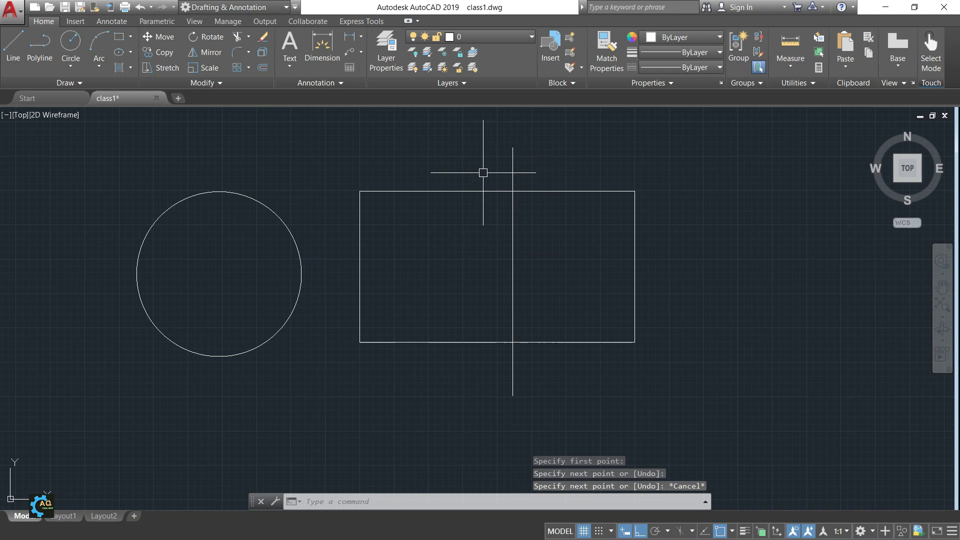
Select the vertical line crossing the rectangle and erase it
middle_drag(537, 171, 529, 178)
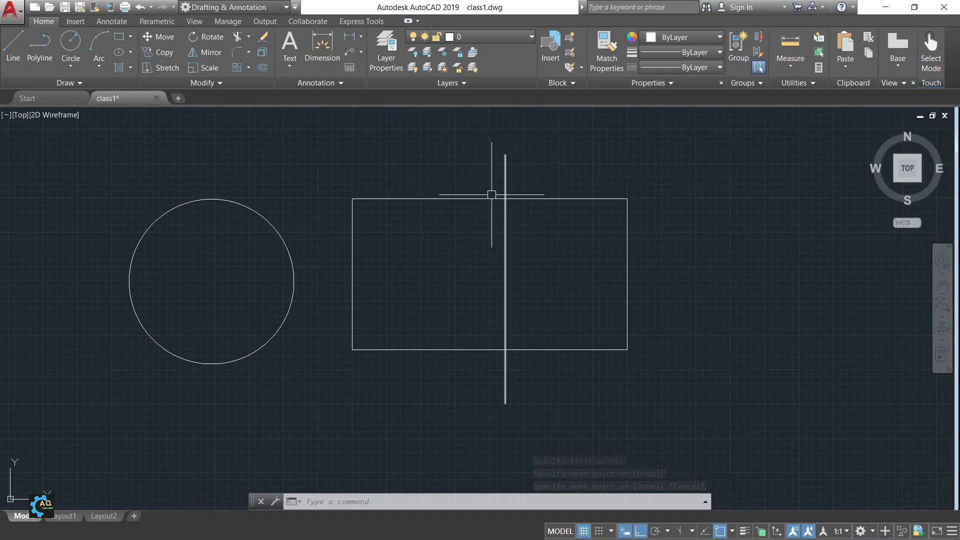
click(505, 182)
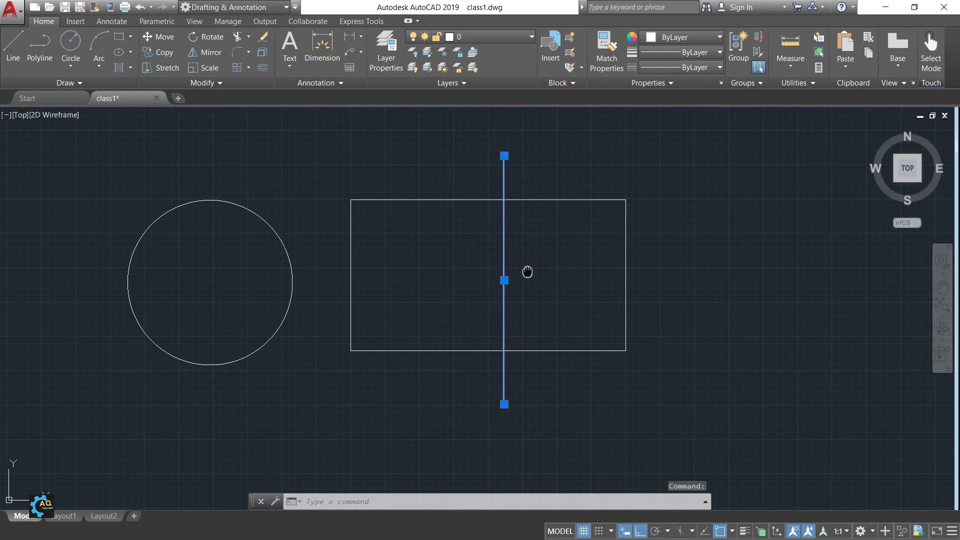
middle_drag(527, 272, 457, 275)
mouse_move(472, 228)
middle_down()
mouse_move(501, 210)
mouse_move(493, 203)
middle_up()
key(Escape)
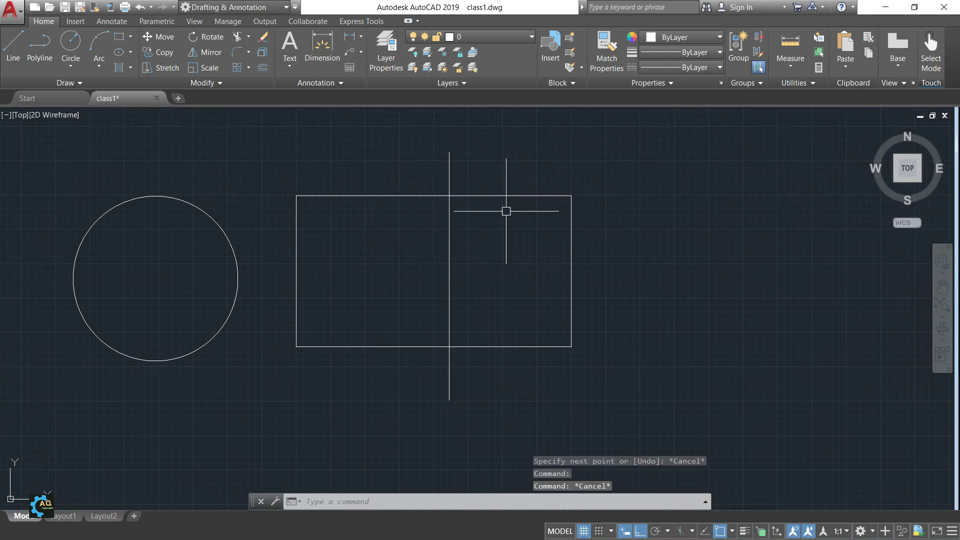
middle_drag(531, 238, 484, 250)
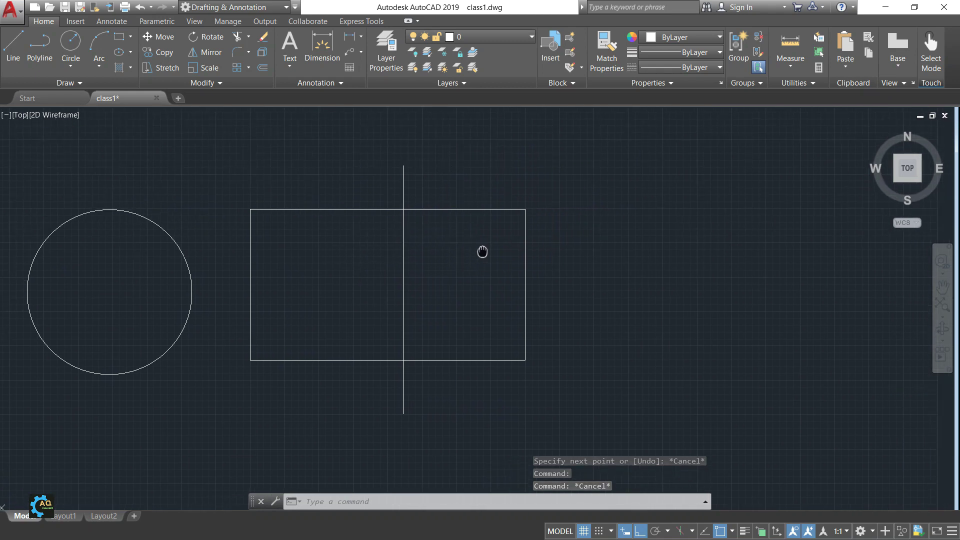
middle_drag(420, 227, 508, 212)
click(493, 165)
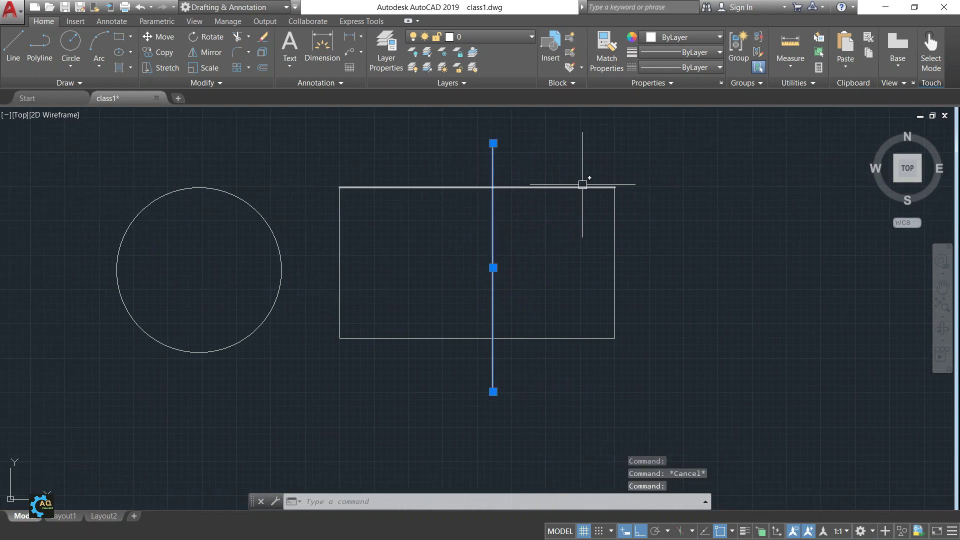
key(Delete)
middle_drag(502, 219, 457, 272)
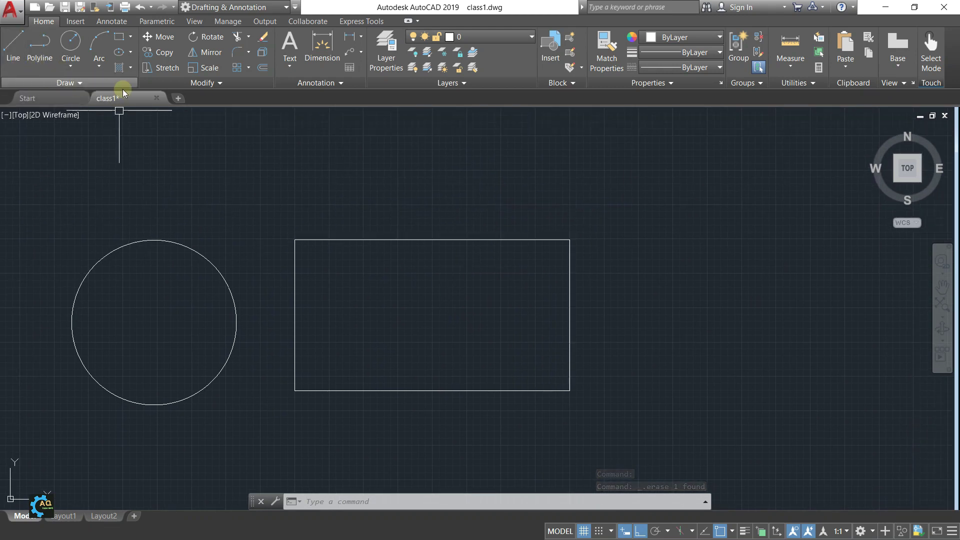
text(SPLINE)
Draw a wavy spline from above the rectangle down past its bottom edge
key(Return)
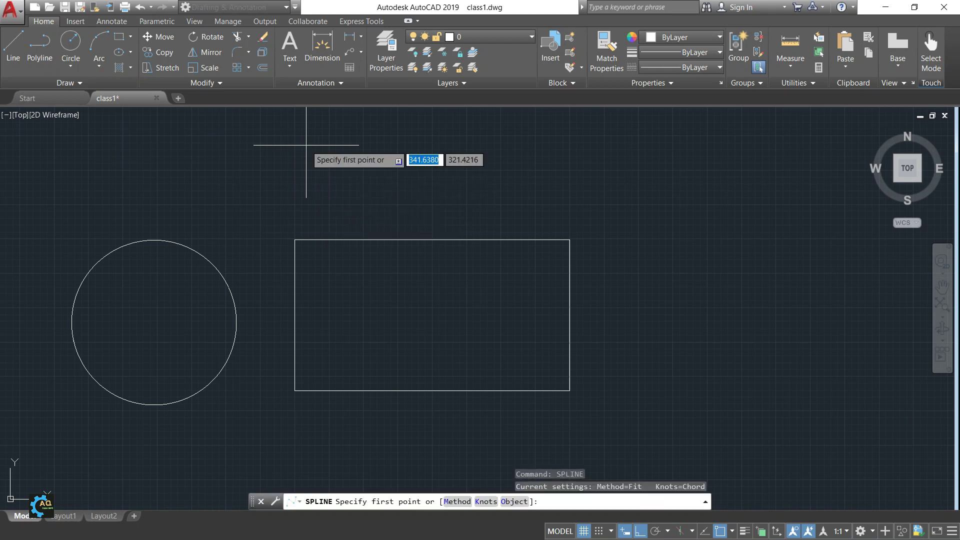
click(398, 215)
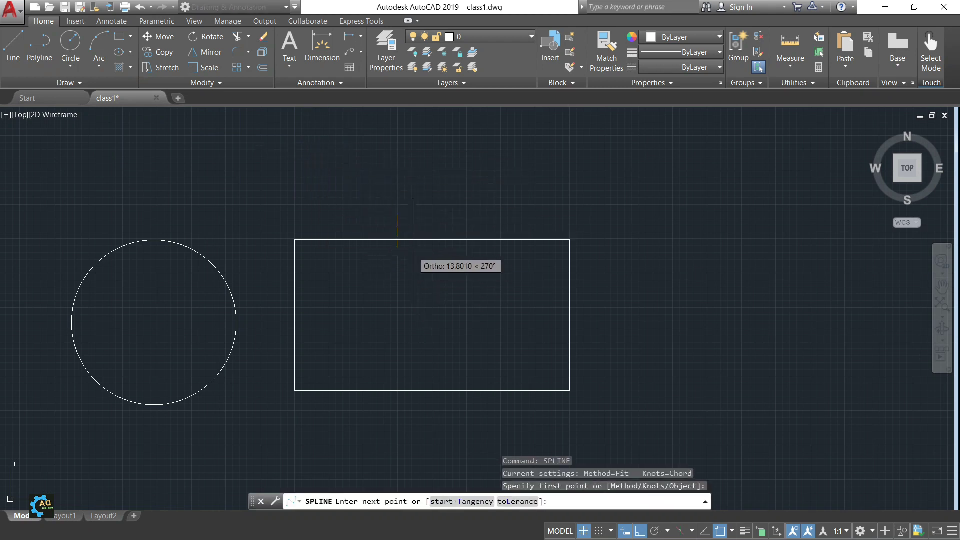
scroll(388, 280, up, 2)
click(443, 292)
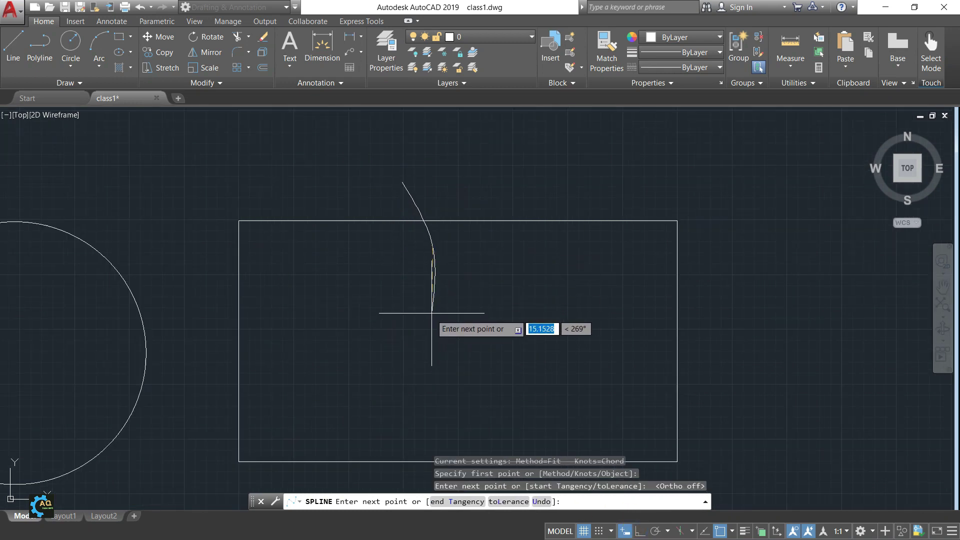
click(431, 309)
middle_drag(411, 394, 393, 296)
click(392, 296)
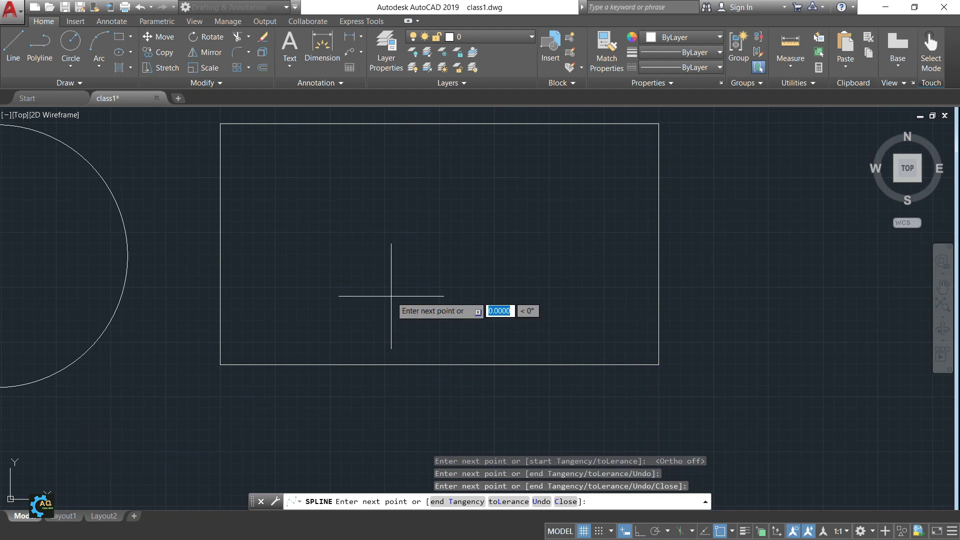
click(418, 344)
click(442, 402)
key(Return)
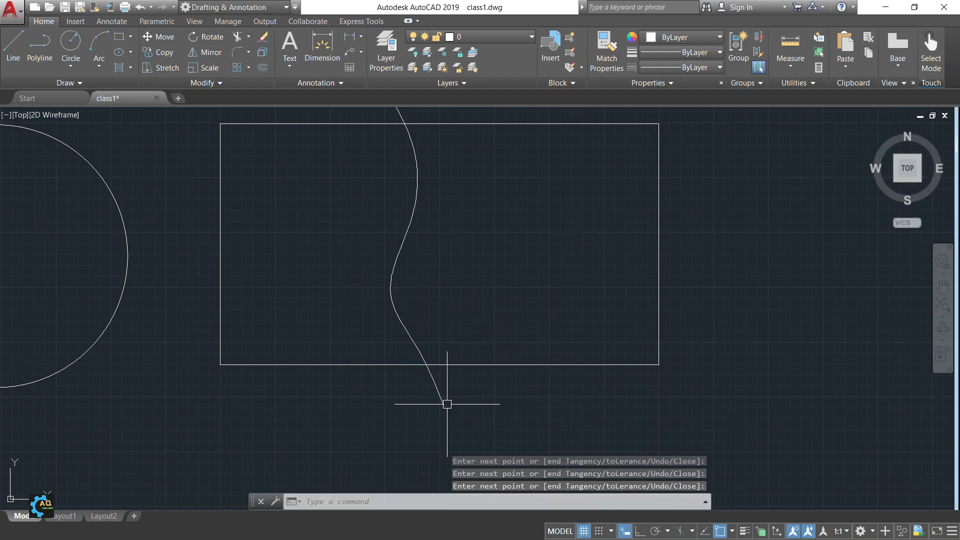
Draw a second wavy spline beside the first, also crossing the rectangle top to bottom
middle_drag(488, 231, 454, 298)
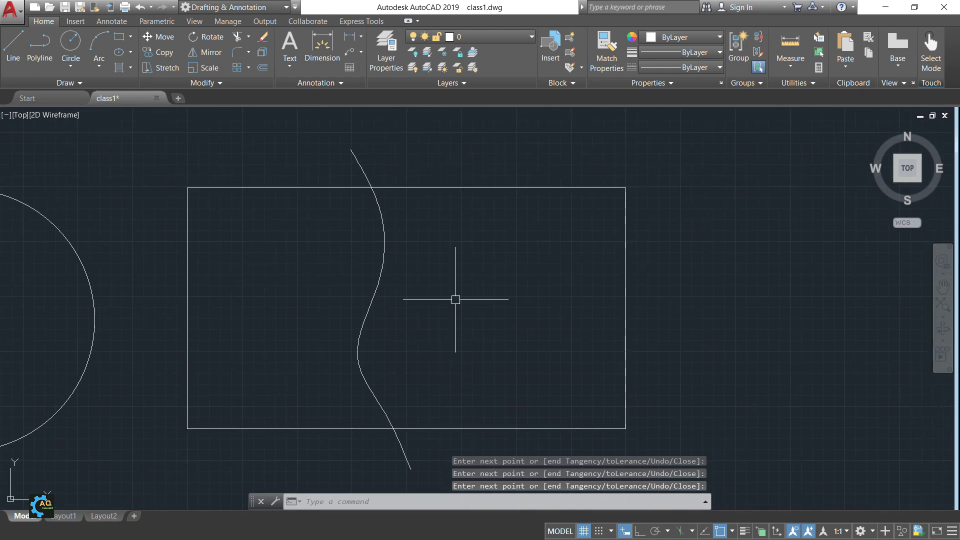
text(spl)
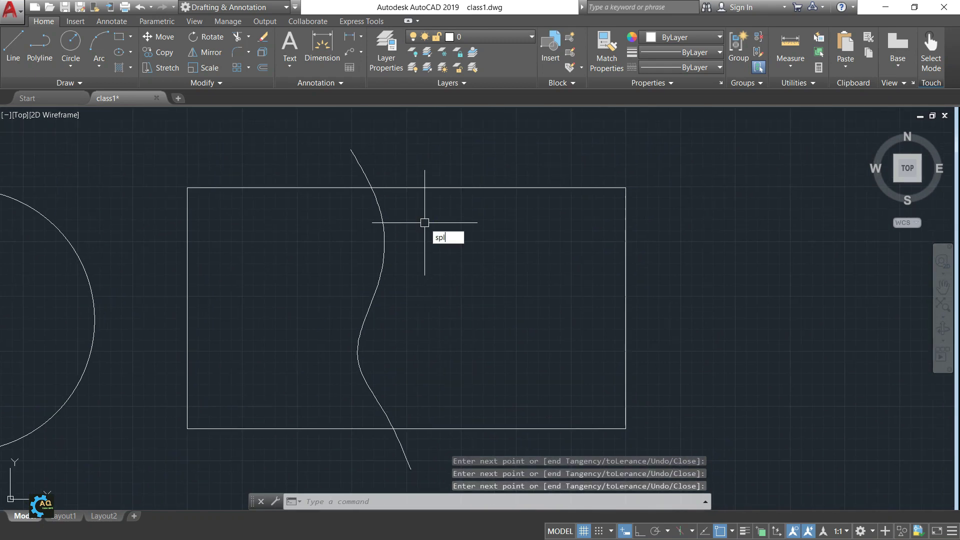
key(Return)
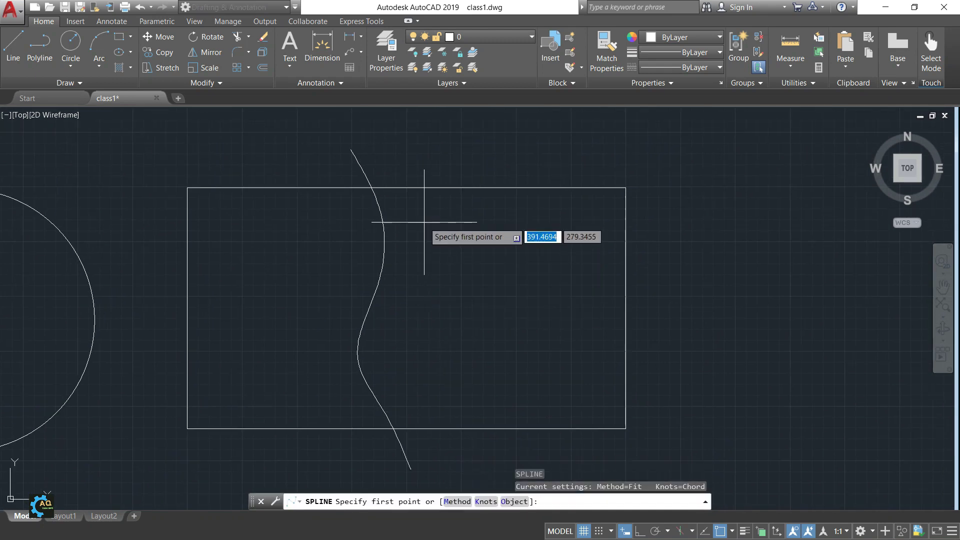
click(411, 146)
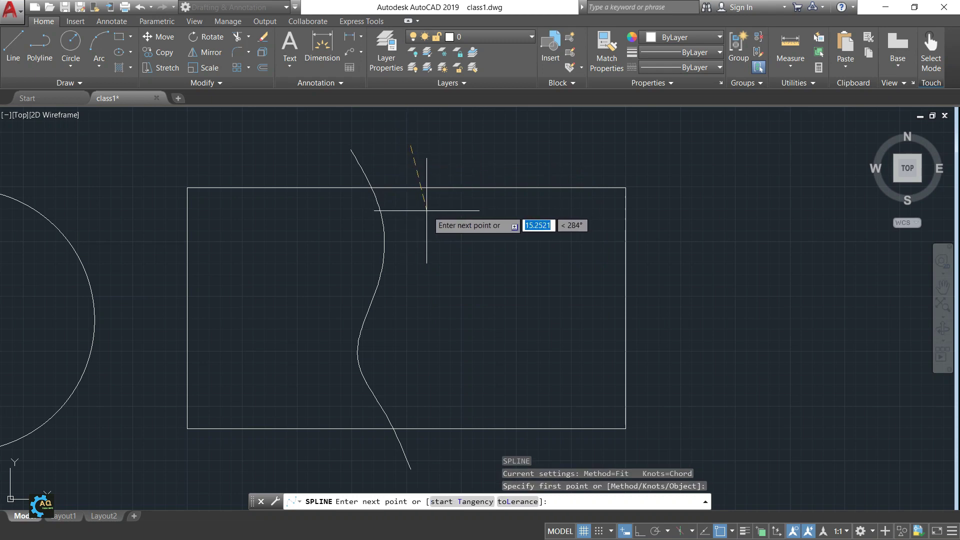
click(411, 287)
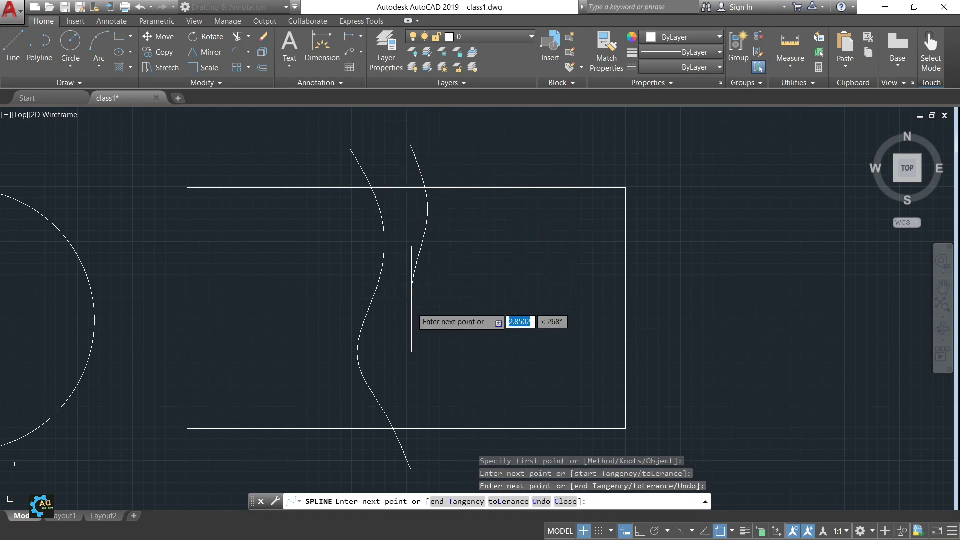
click(442, 338)
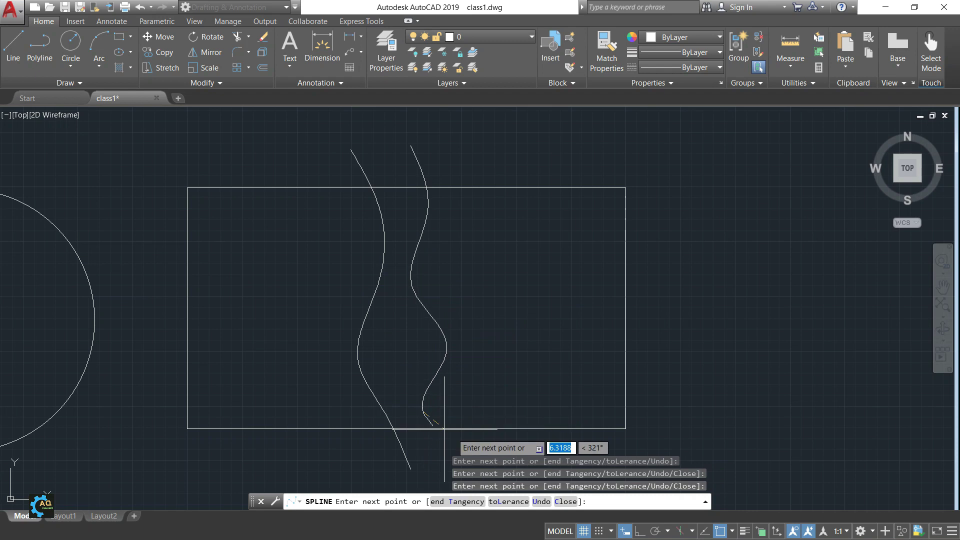
middle_drag(454, 441, 459, 359)
click(450, 394)
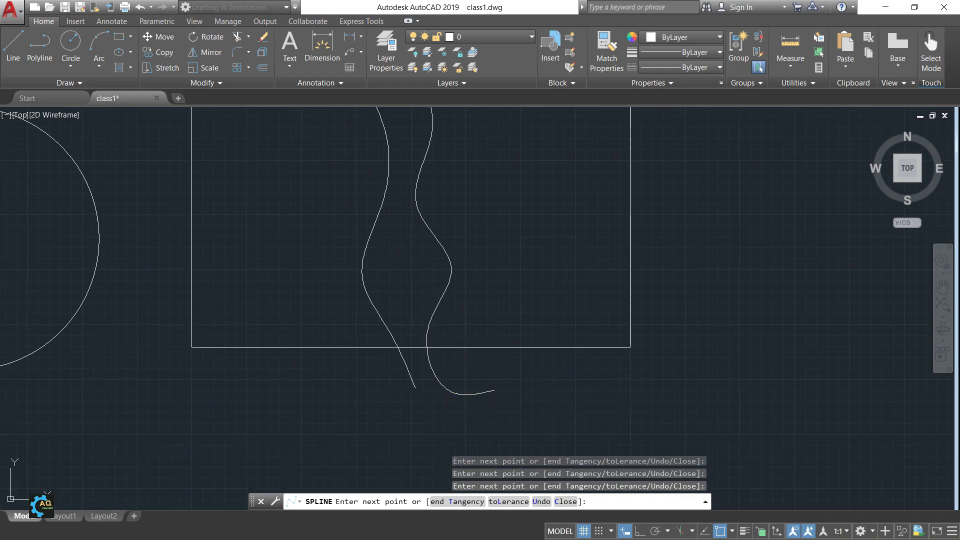
key(Return)
middle_drag(413, 271, 413, 327)
middle_drag(370, 205, 360, 203)
mouse_move(405, 242)
middle_down()
mouse_move(458, 247)
mouse_move(486, 224)
middle_up()
text(tr)
key(Return)
key(Return)
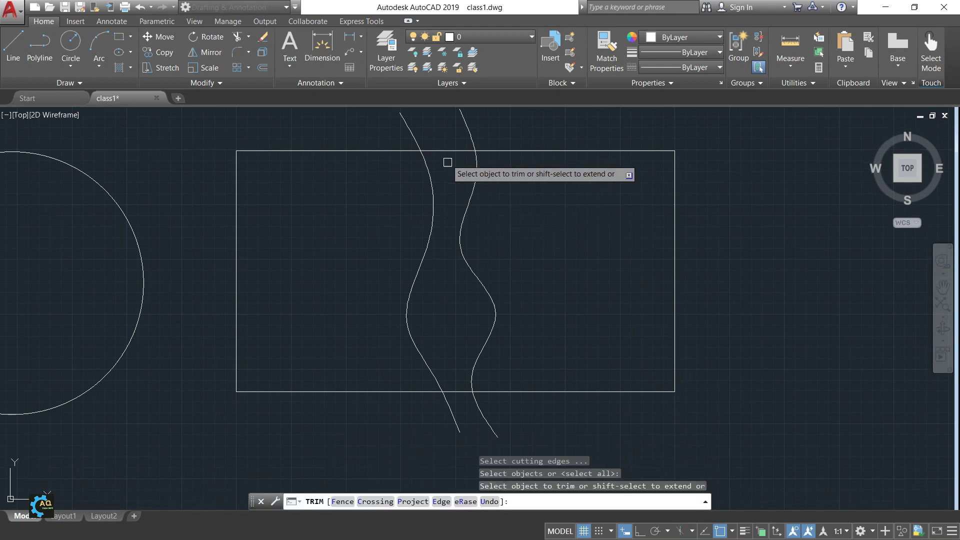
Trim both curves' ends above and below the rectangle, using all objects as cutting edges
scroll(522, 309, down, 2)
middle_drag(525, 306, 491, 307)
key(Escape)
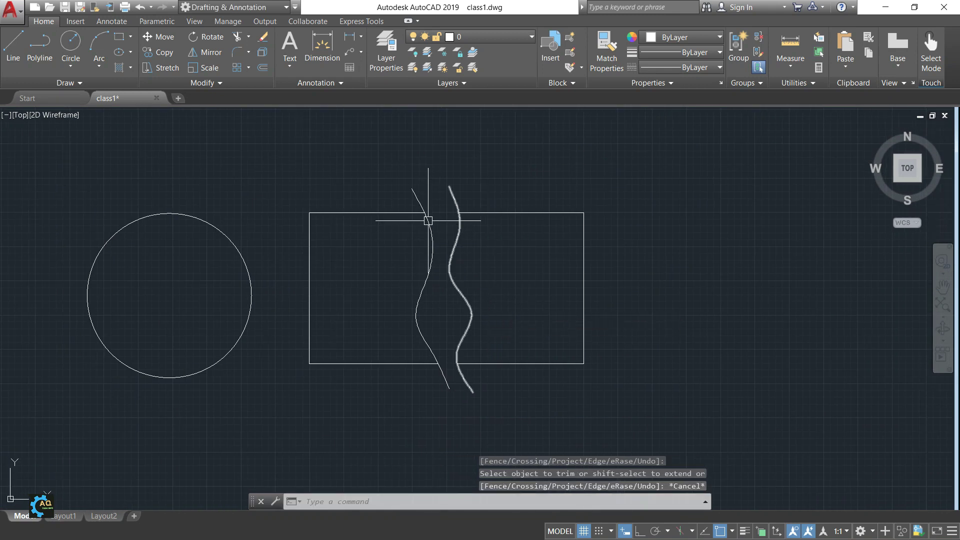
key(Return)
key(Return)
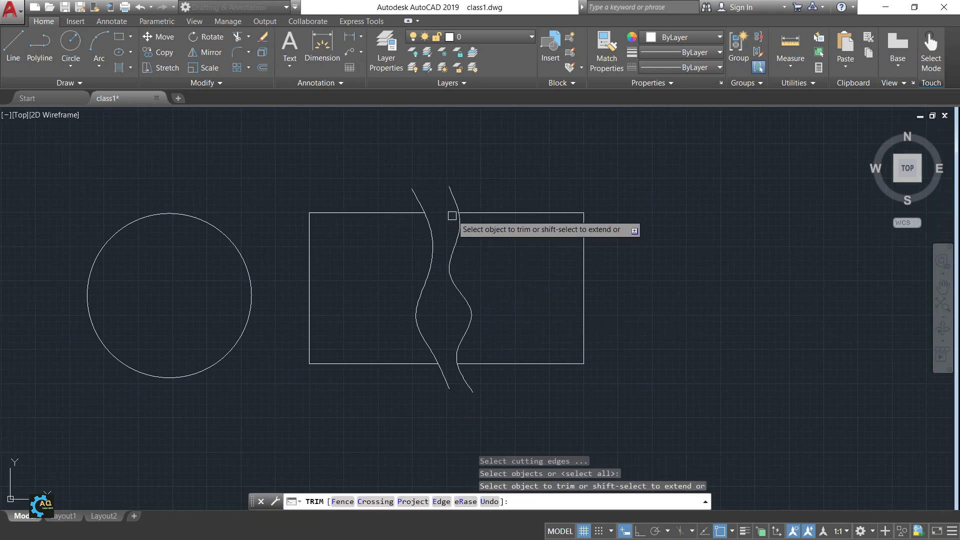
click(453, 203)
click(421, 203)
click(470, 388)
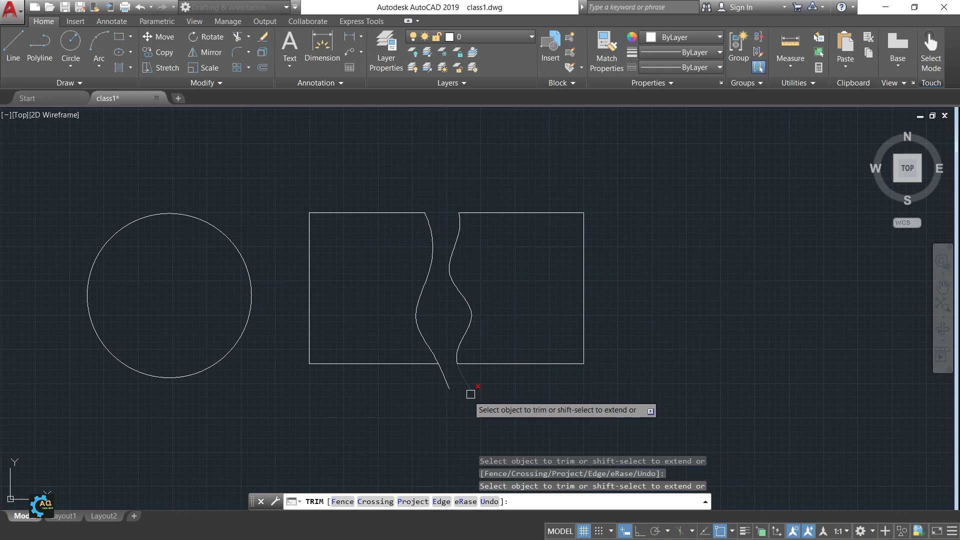
click(447, 382)
key(Escape)
middle_drag(499, 322, 544, 333)
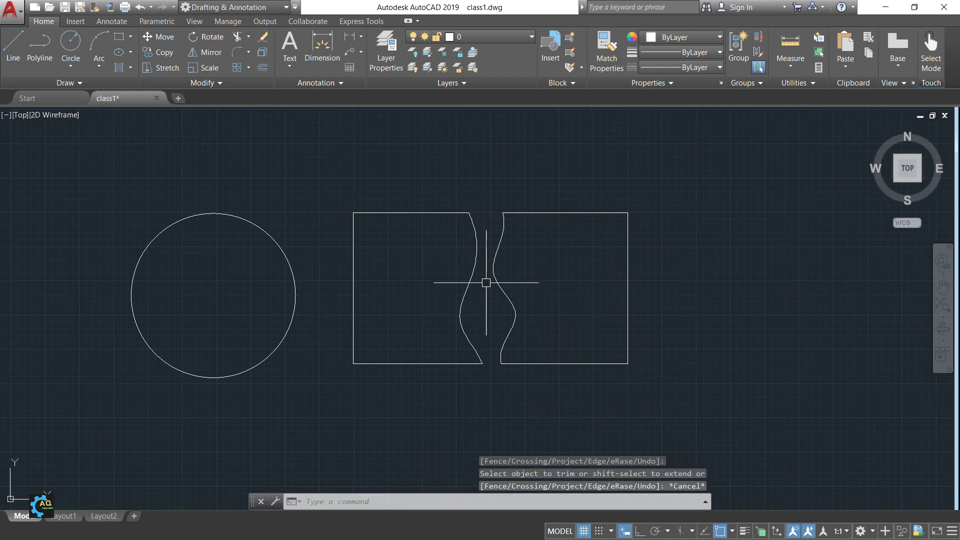
middle_drag(486, 231, 488, 251)
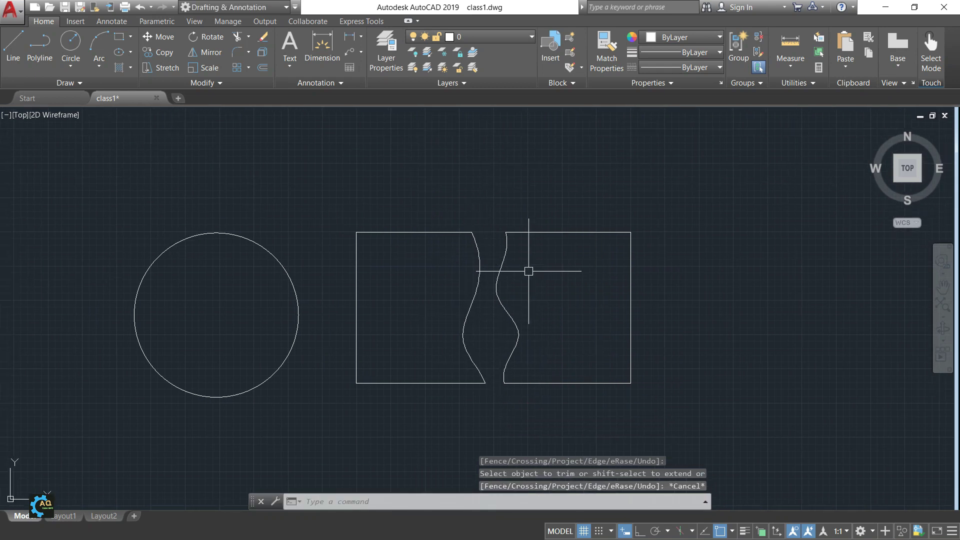
text(m)
key(Return)
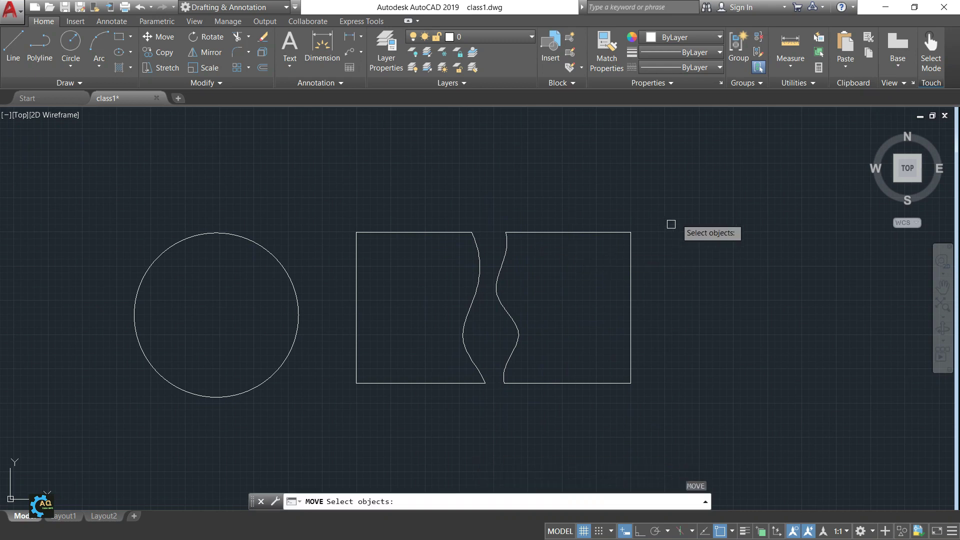
Window-select the right wavy piece and shift it right from its bottom-edge midpoint
click(679, 211)
click(495, 397)
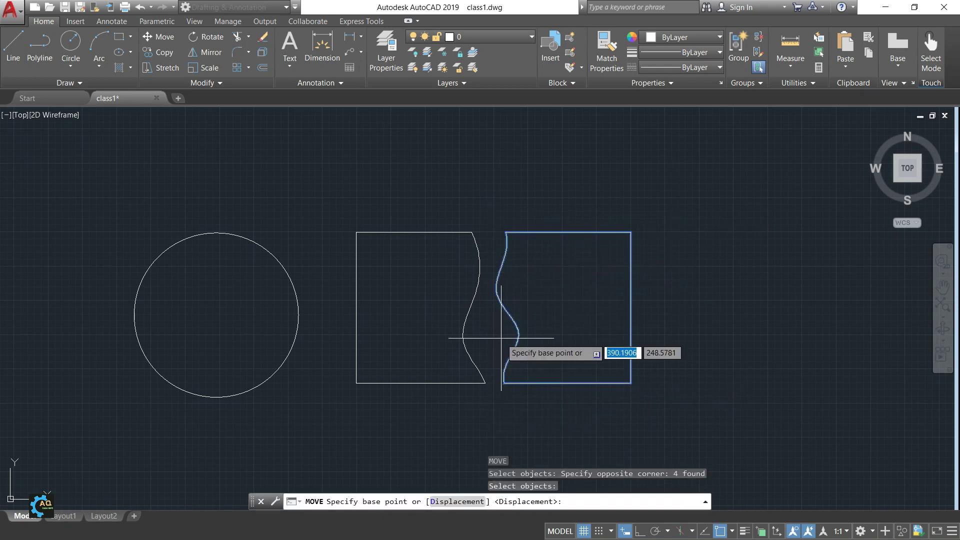
click(567, 383)
click(660, 381)
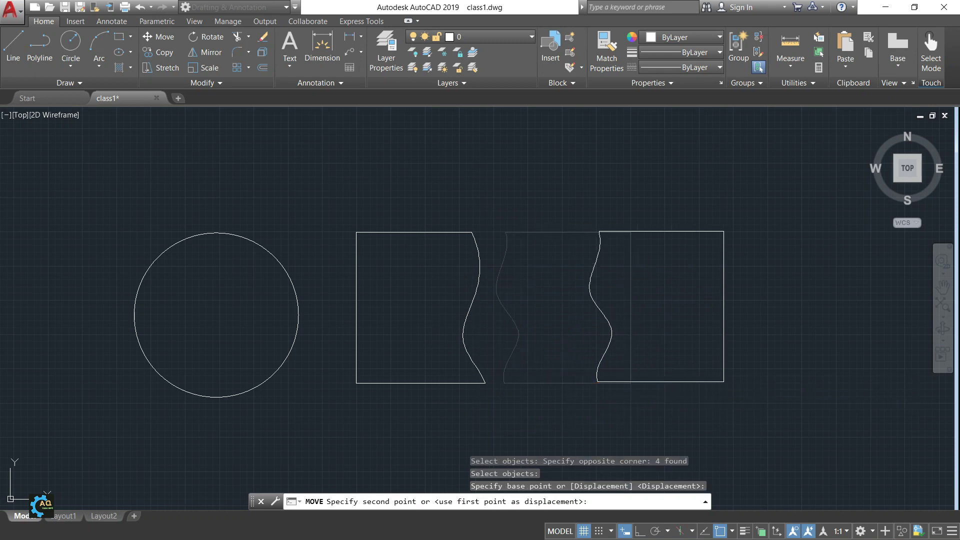
mouse_move(567, 346)
middle_down()
mouse_move(577, 327)
mouse_move(557, 341)
middle_up()
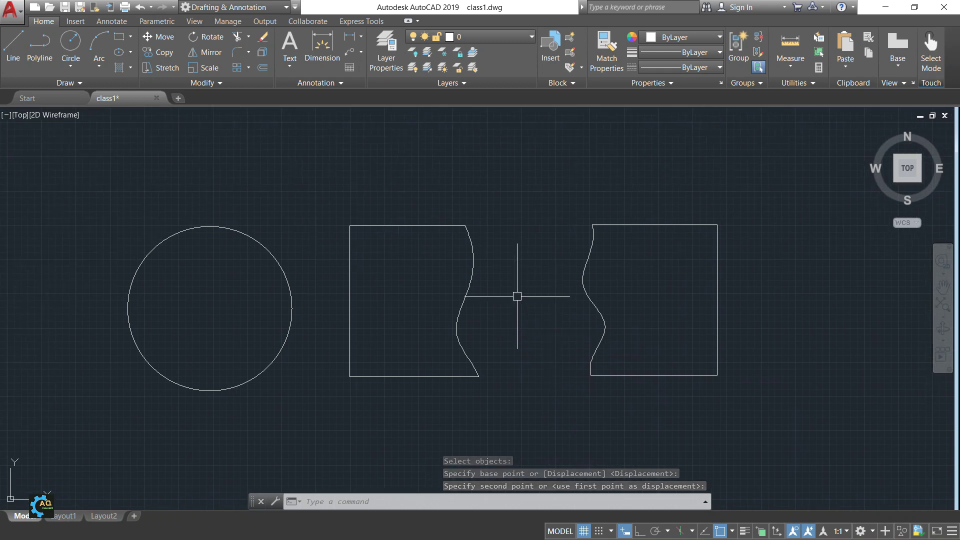
middle_drag(558, 307, 544, 299)
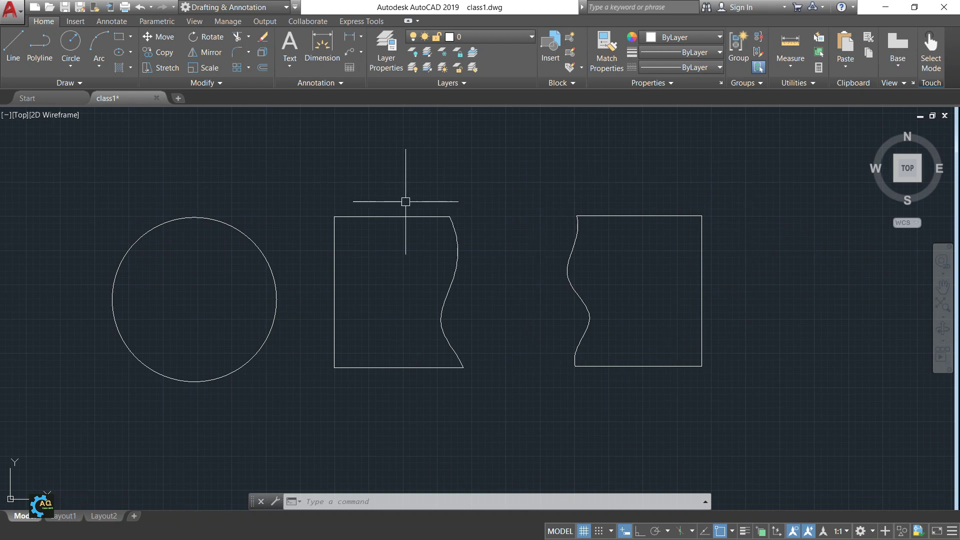
click(494, 283)
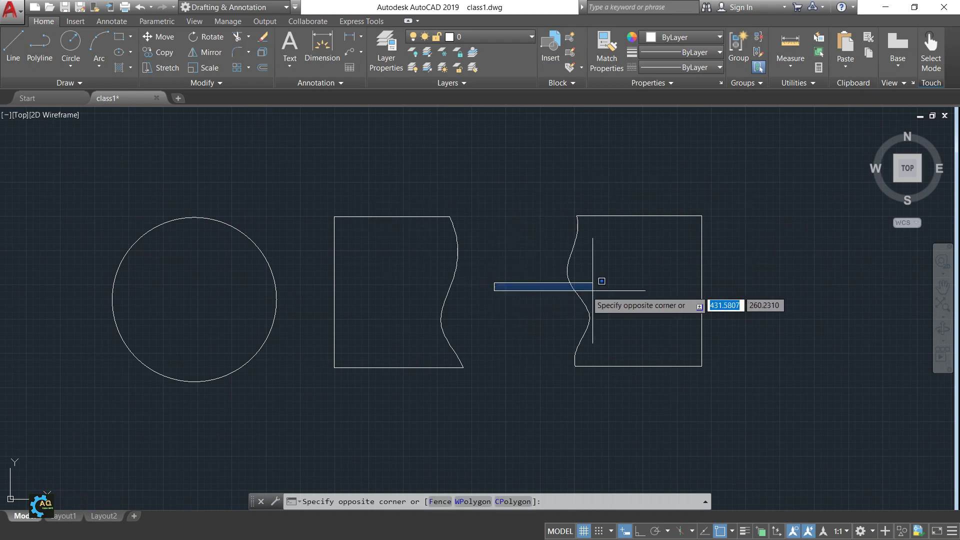
key(Escape)
click(809, 279)
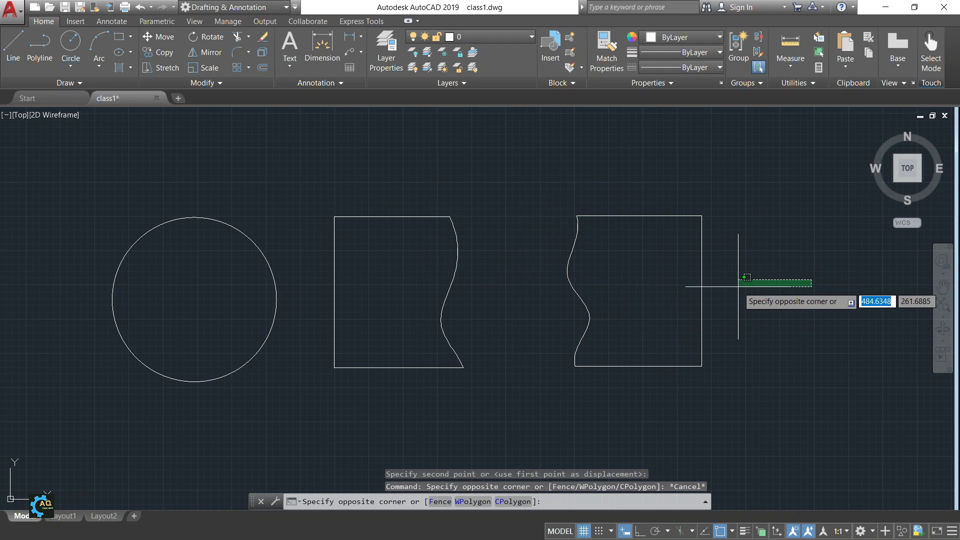
key(Escape)
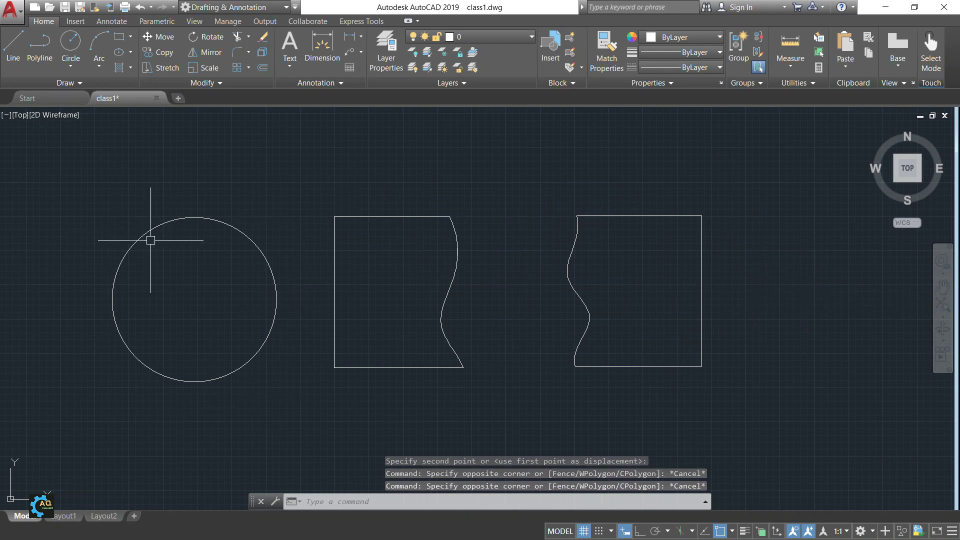
click(526, 353)
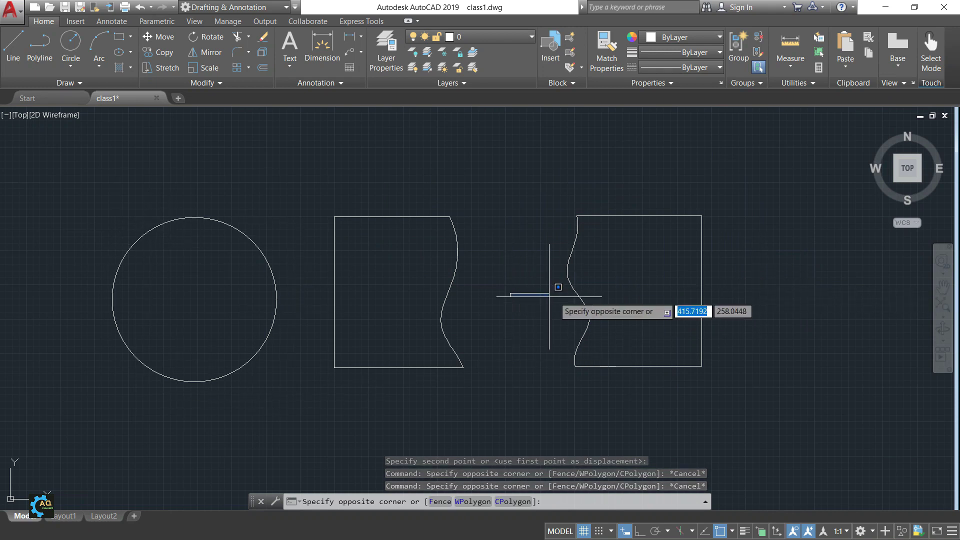
key(Escape)
mouse_move(476, 322)
middle_down()
mouse_move(583, 328)
mouse_move(517, 328)
middle_up()
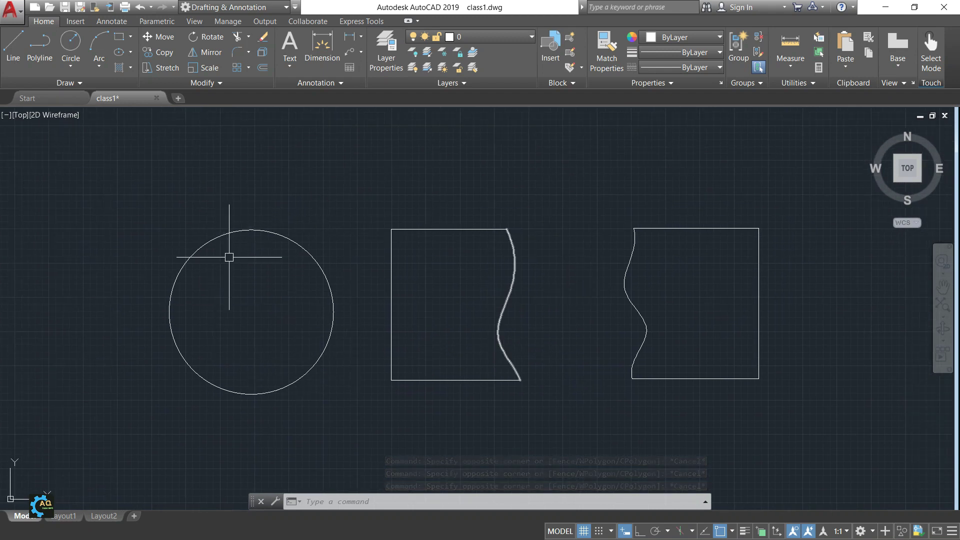
middle_drag(338, 317, 292, 297)
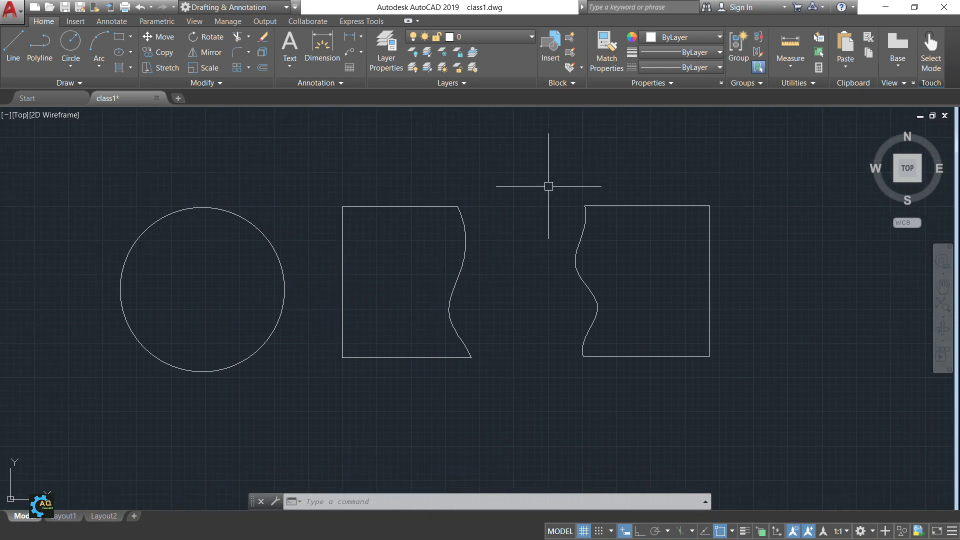
middle_drag(548, 358, 645, 360)
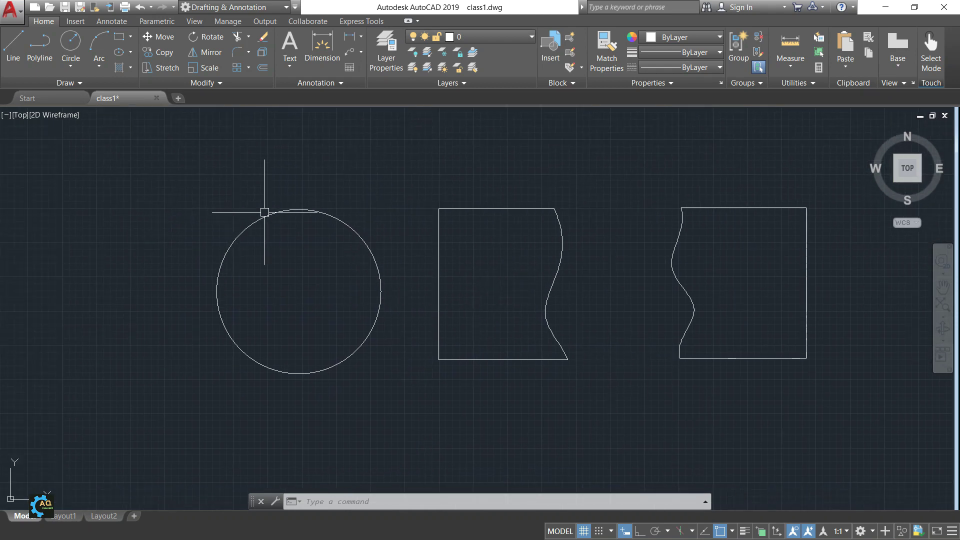
middle_drag(268, 275, 338, 244)
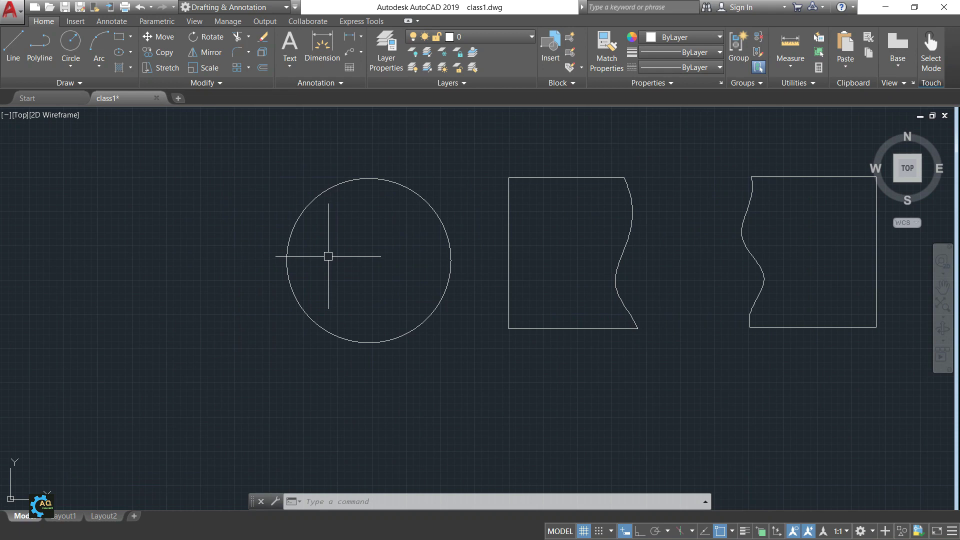
middle_drag(447, 265, 379, 300)
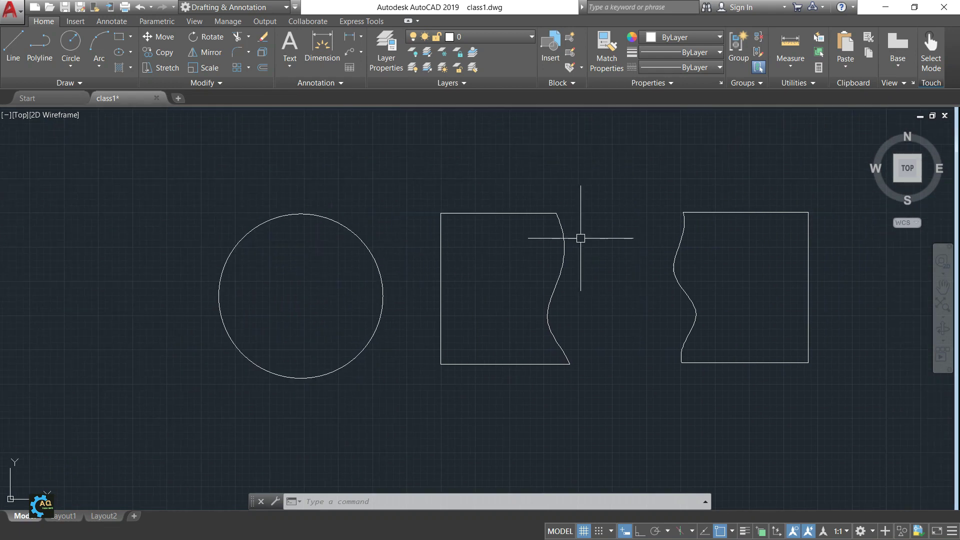
middle_drag(436, 275, 487, 275)
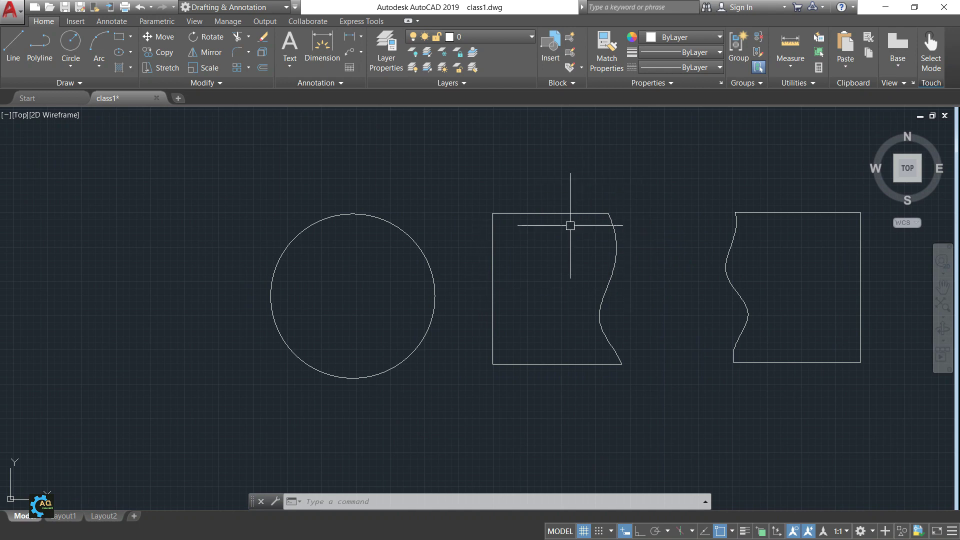
middle_drag(643, 324, 616, 345)
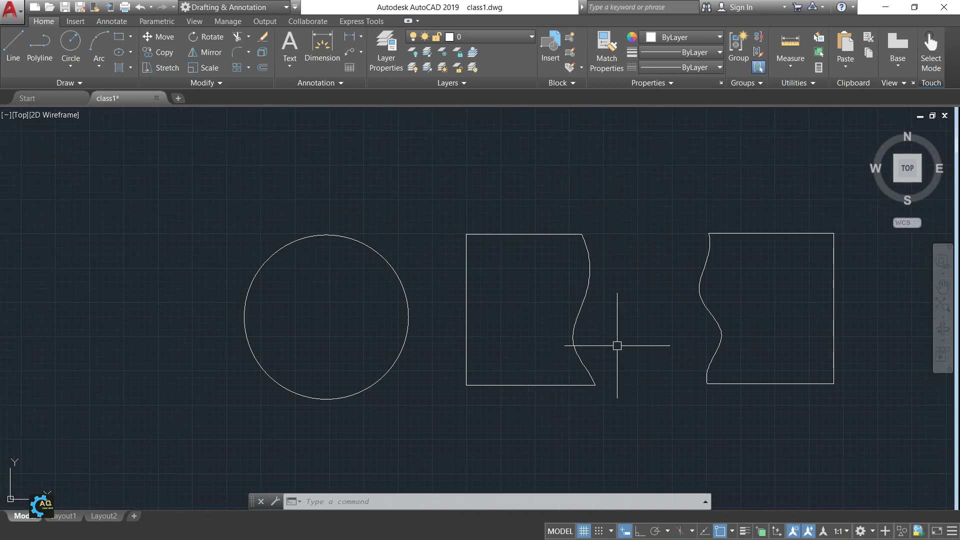
Hatch the inside of the circle with ANSI31 and select that hatch for editing
click(119, 68)
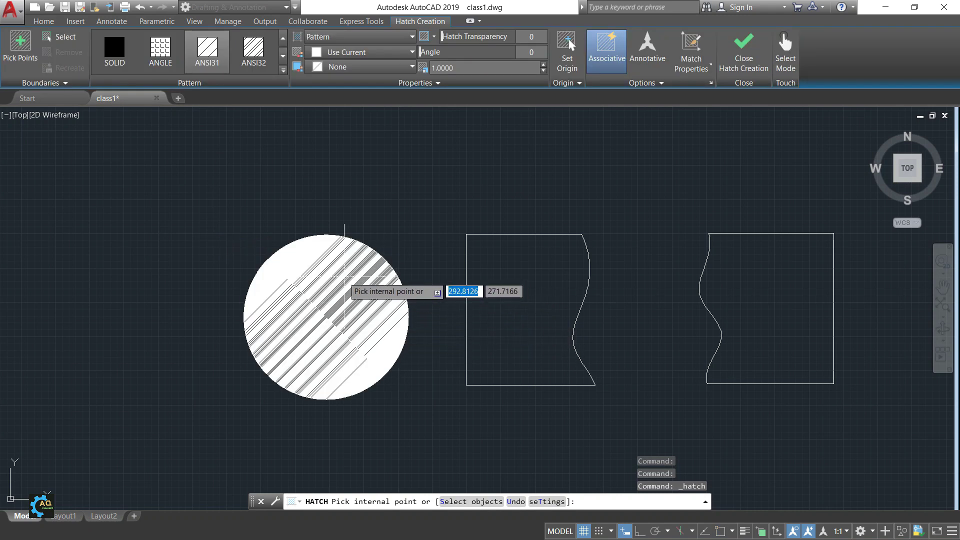
click(367, 303)
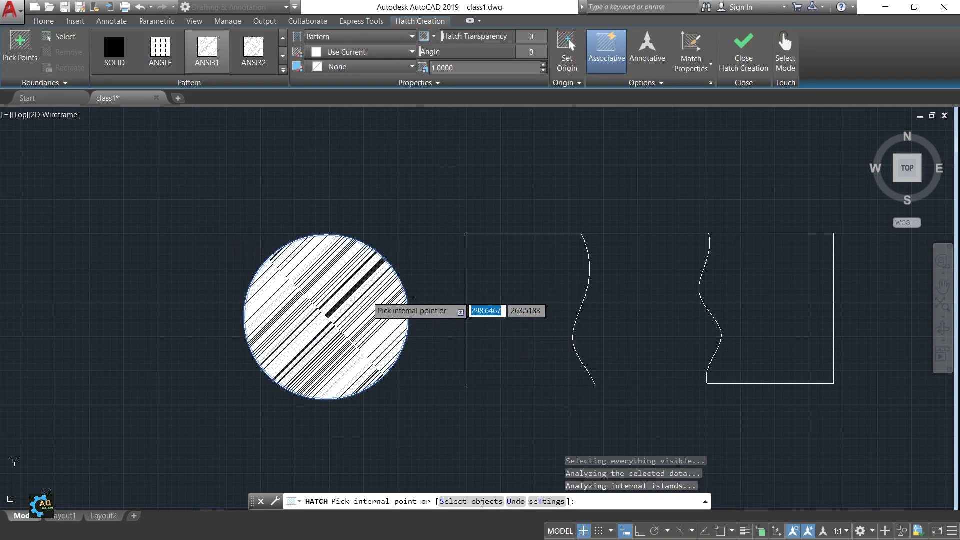
key(Return)
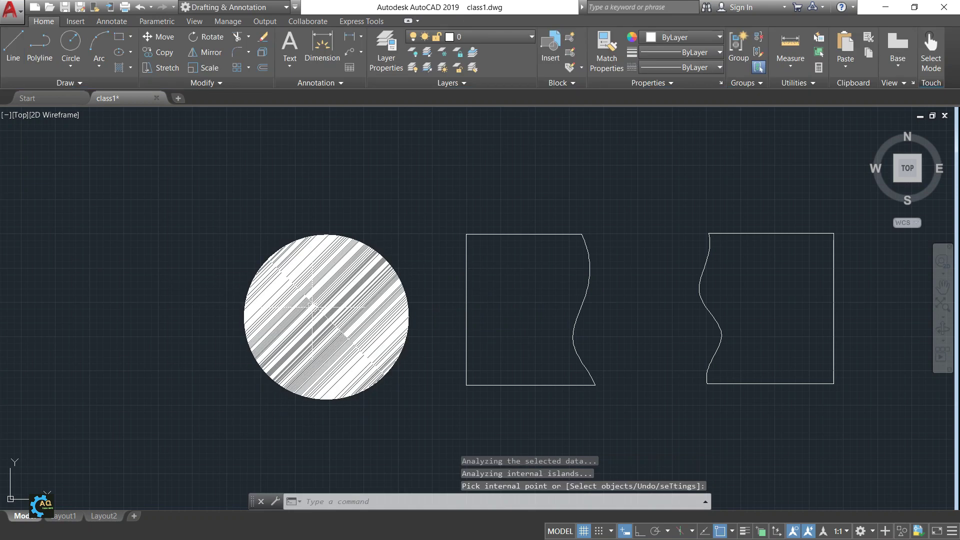
click(334, 330)
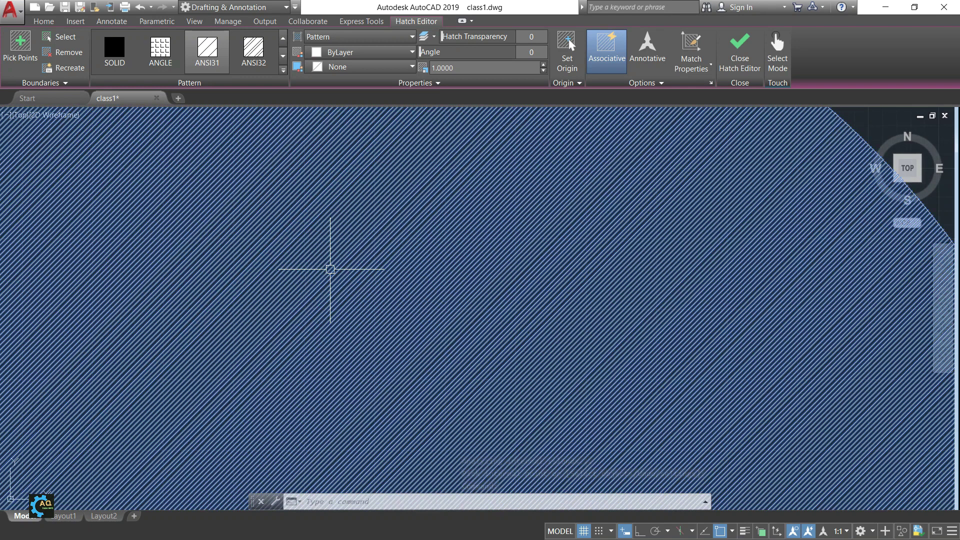
Increase the circle hatch's scale in the Hatch Editor, first to 2 then to 5
scroll(344, 253, up, 3)
scroll(360, 250, up, 2)
scroll(354, 246, down, 2)
scroll(353, 247, down, 2)
scroll(355, 246, down, 2)
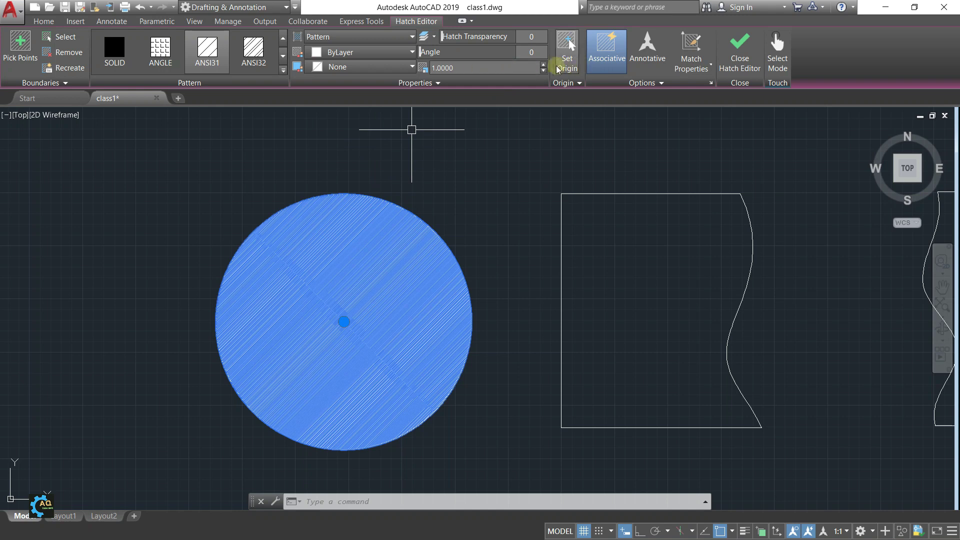
click(543, 64)
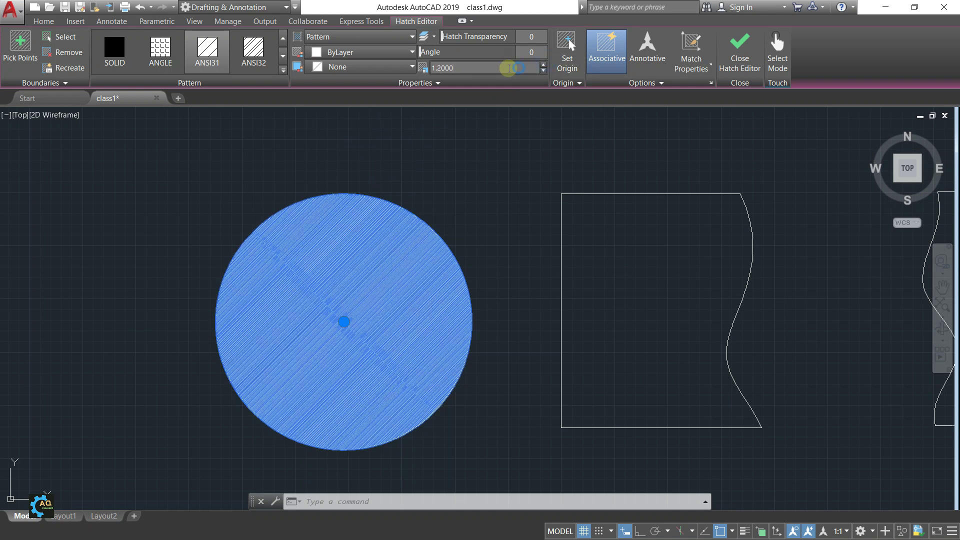
text(2)
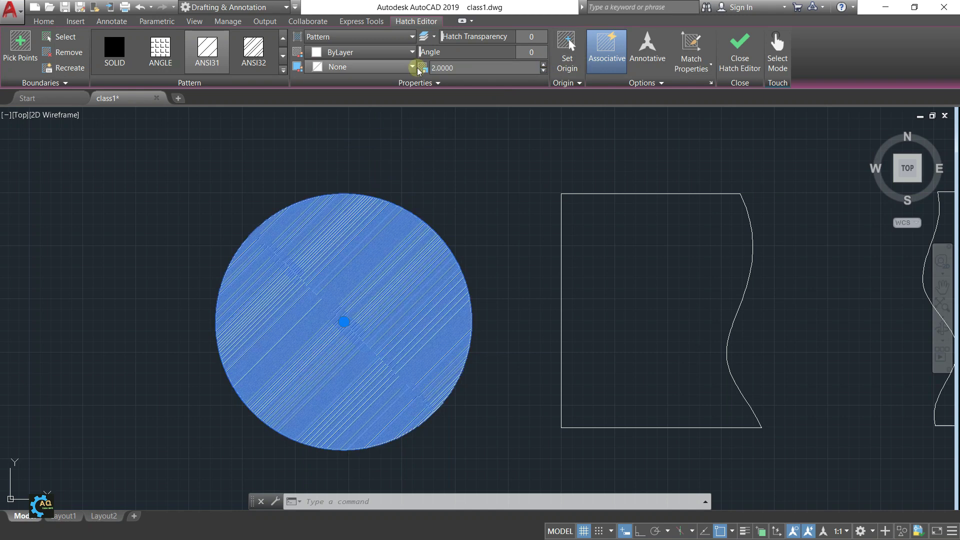
click(433, 72)
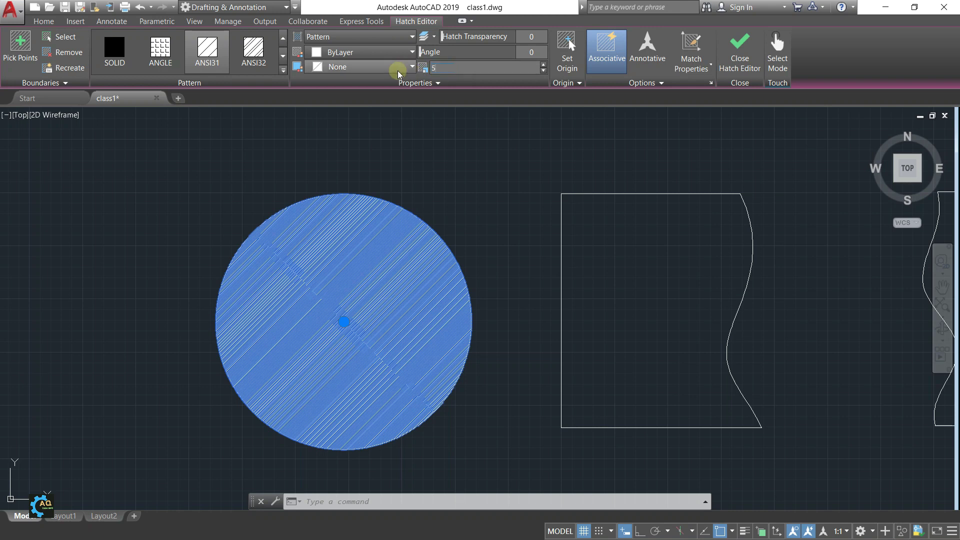
key(Return)
Raise the hatch scale further to 20 and exit hatch editing
scroll(378, 239, up, 6)
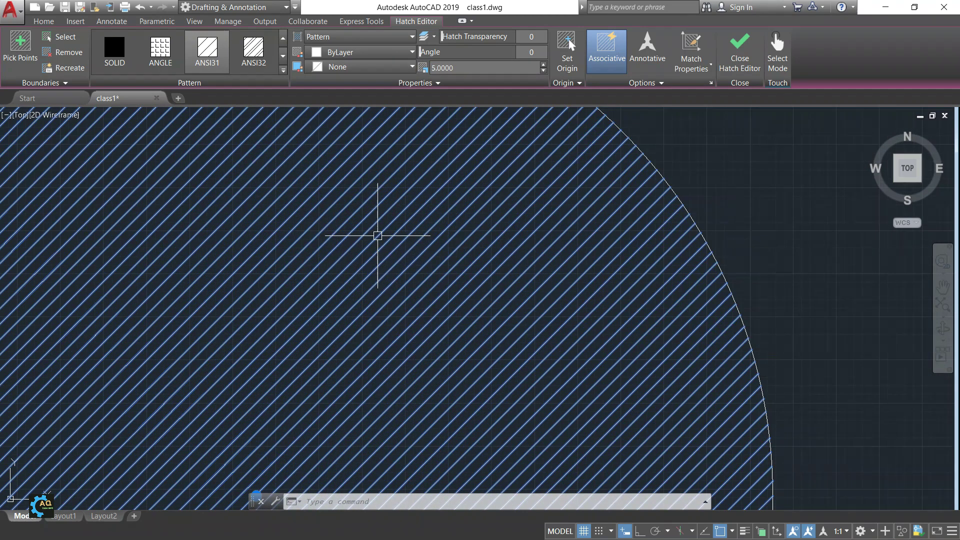
scroll(507, 259, down, 5)
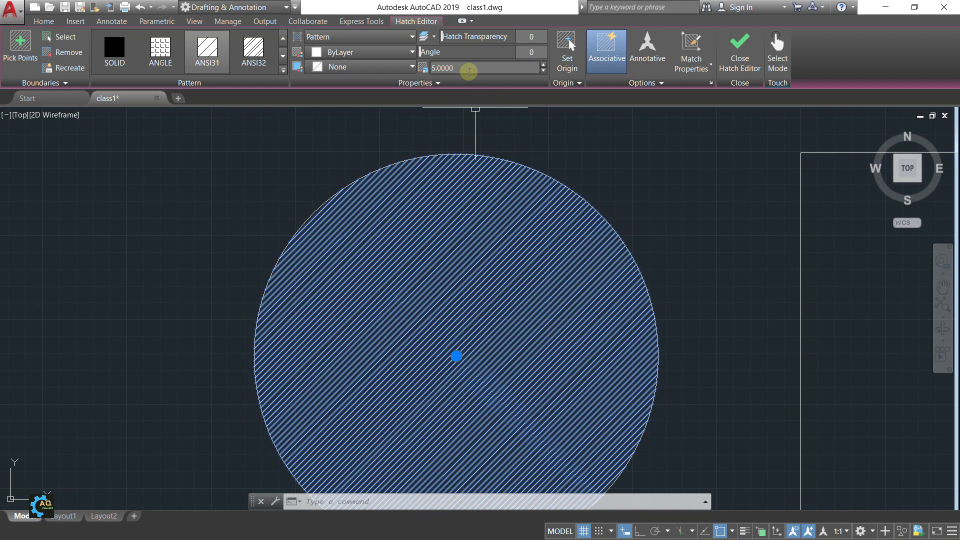
text(10)
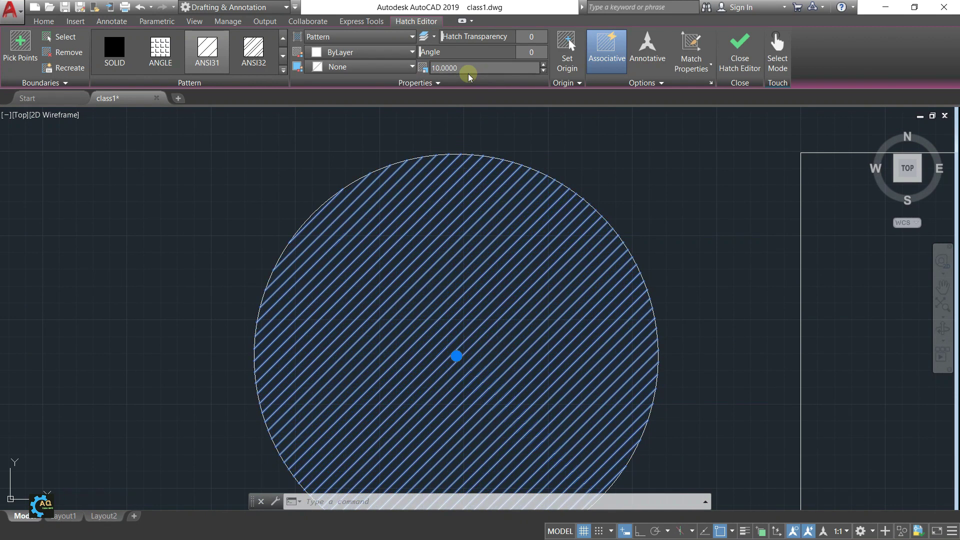
scroll(568, 182, down, 2)
scroll(523, 212, down, 2)
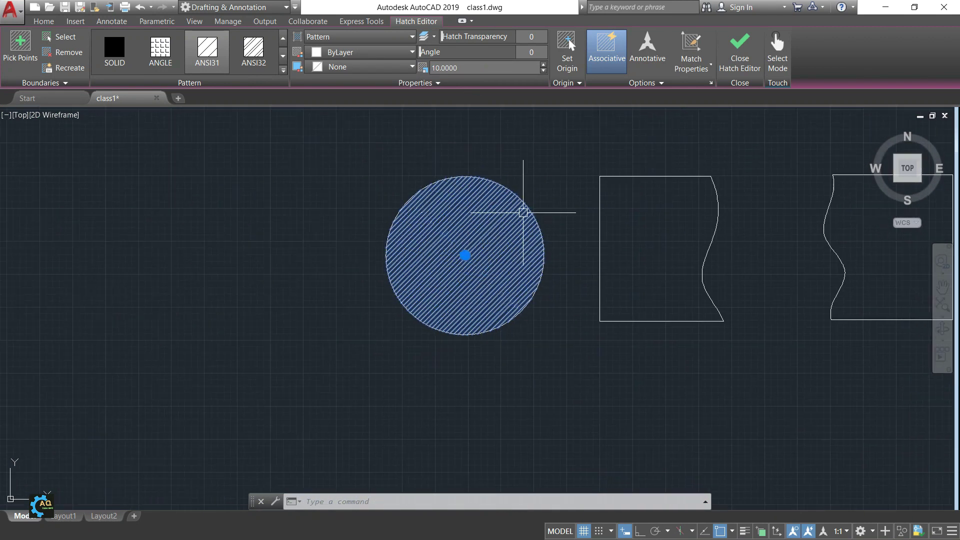
scroll(492, 223, up, 3)
scroll(492, 221, down, 2)
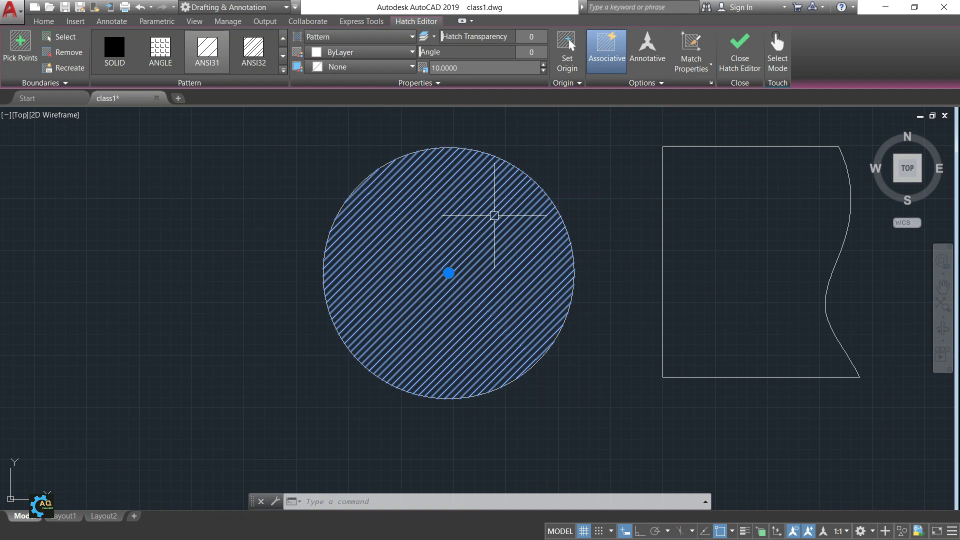
click(492, 70)
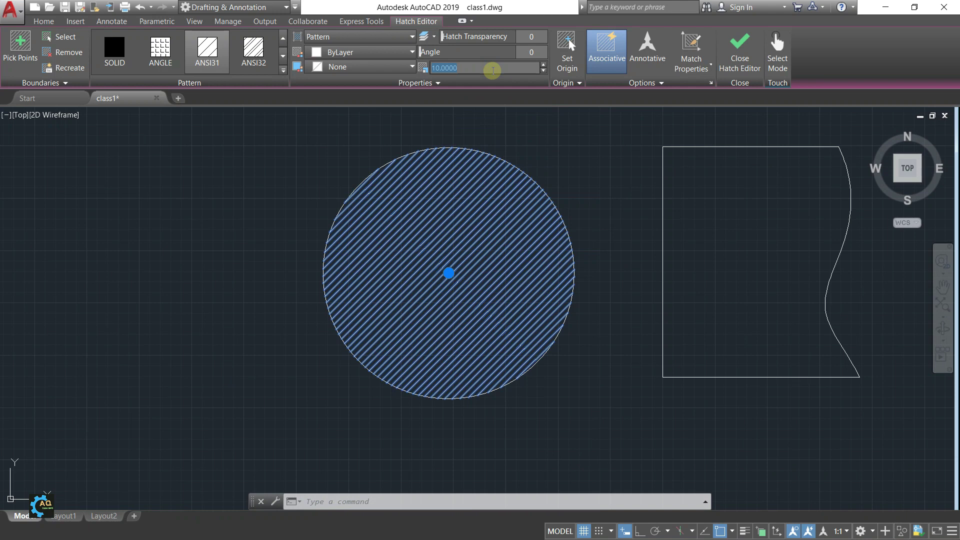
text(20)
key(Return)
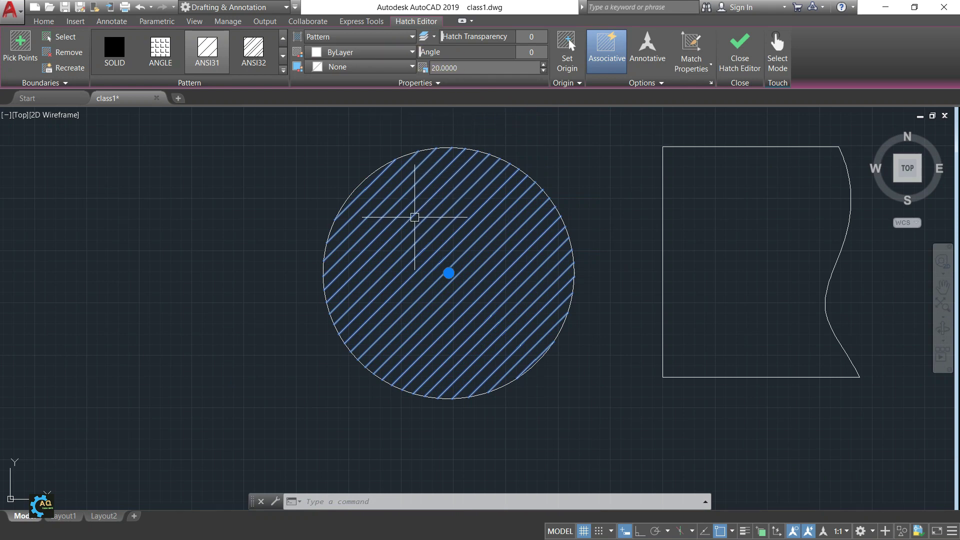
middle_drag(493, 224, 439, 253)
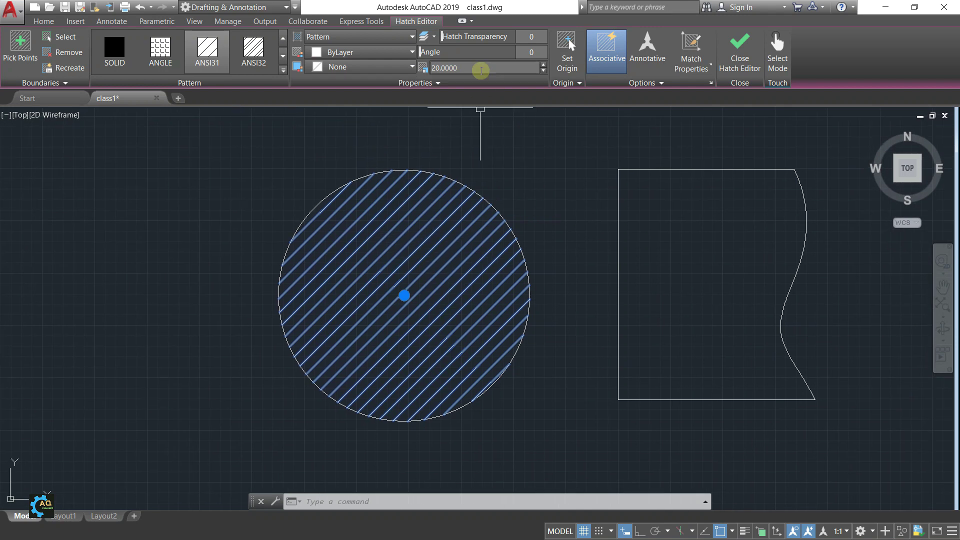
text(25)
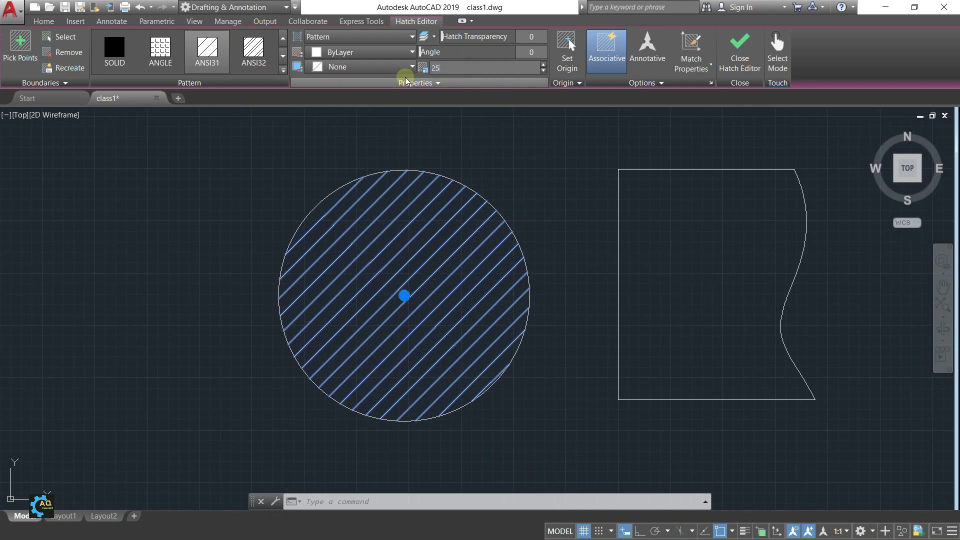
middle_drag(510, 178, 489, 202)
scroll(490, 205, down, 2)
key(Escape)
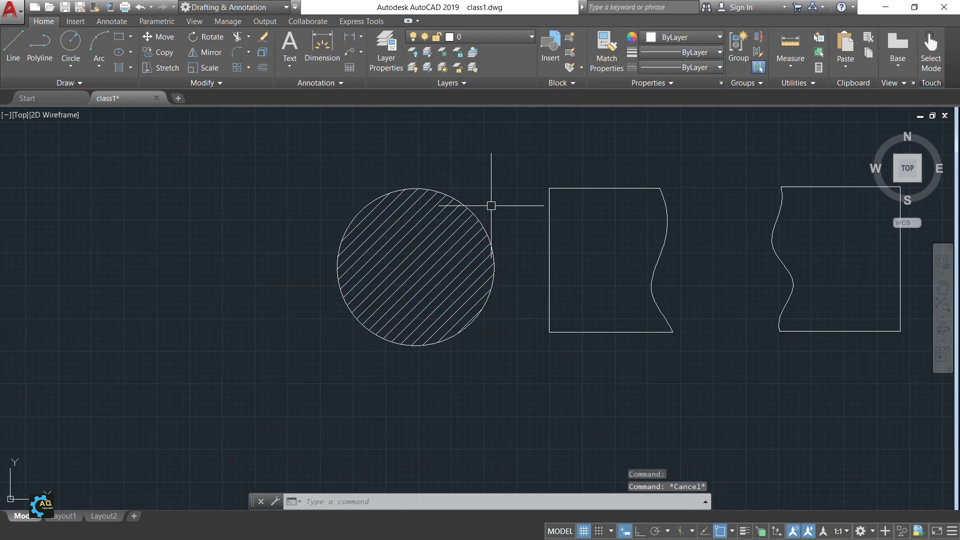
Select the circle's ANSI31 diagonal-line hatch to bring up the Hatch Editor
middle_drag(496, 207, 420, 220)
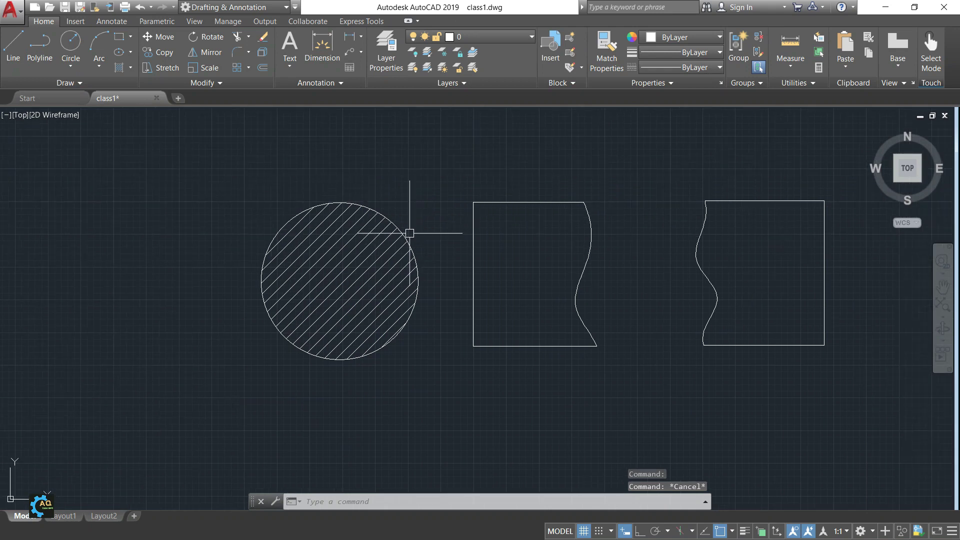
middle_drag(650, 307, 622, 300)
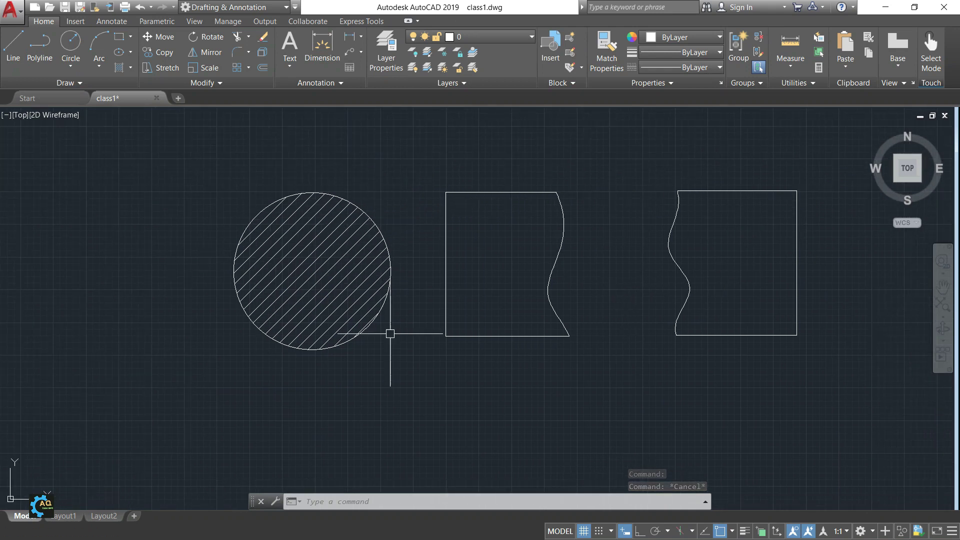
middle_drag(384, 242, 347, 242)
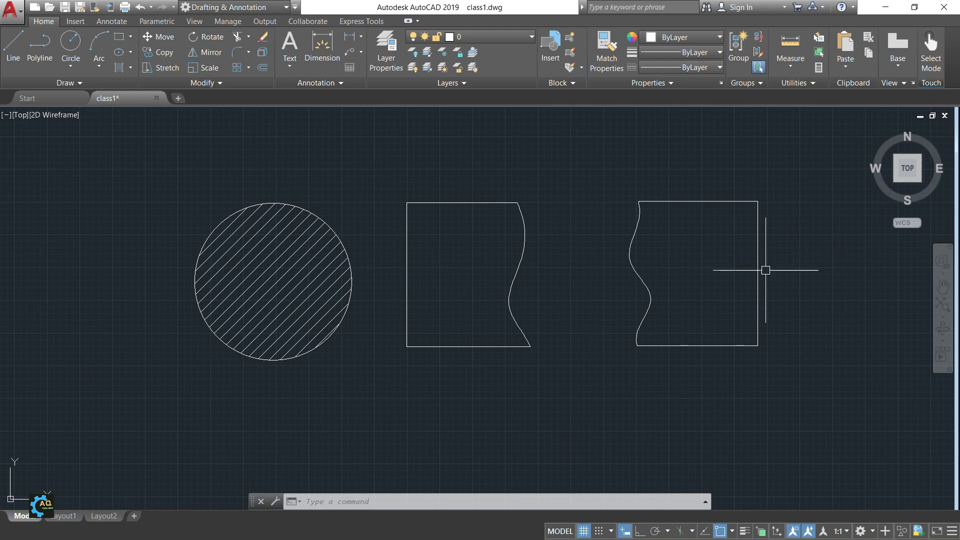
middle_drag(292, 274, 361, 250)
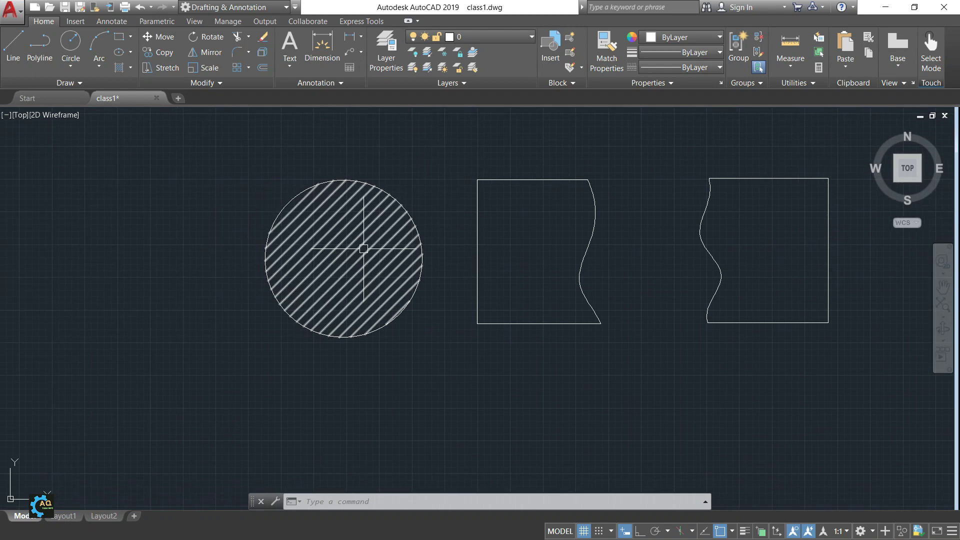
middle_drag(416, 300, 373, 339)
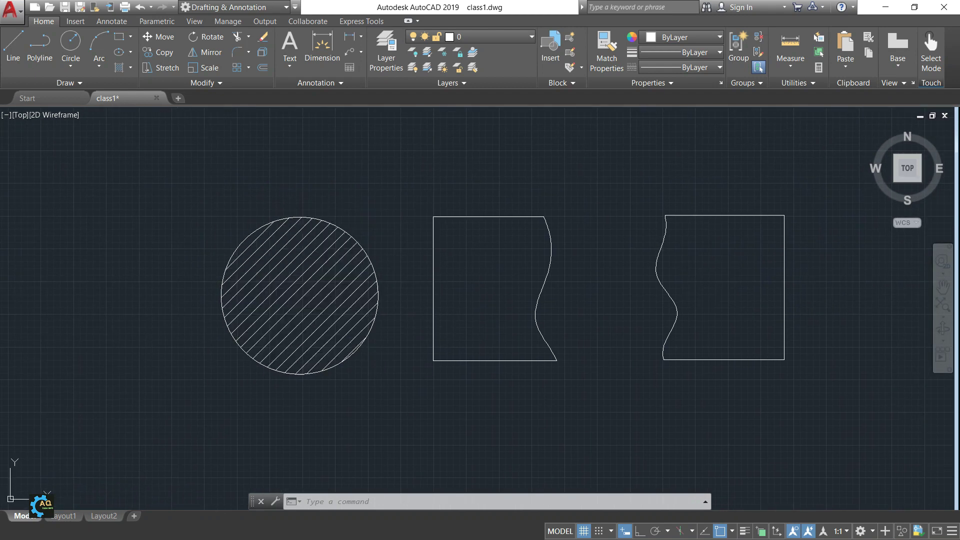
click(335, 288)
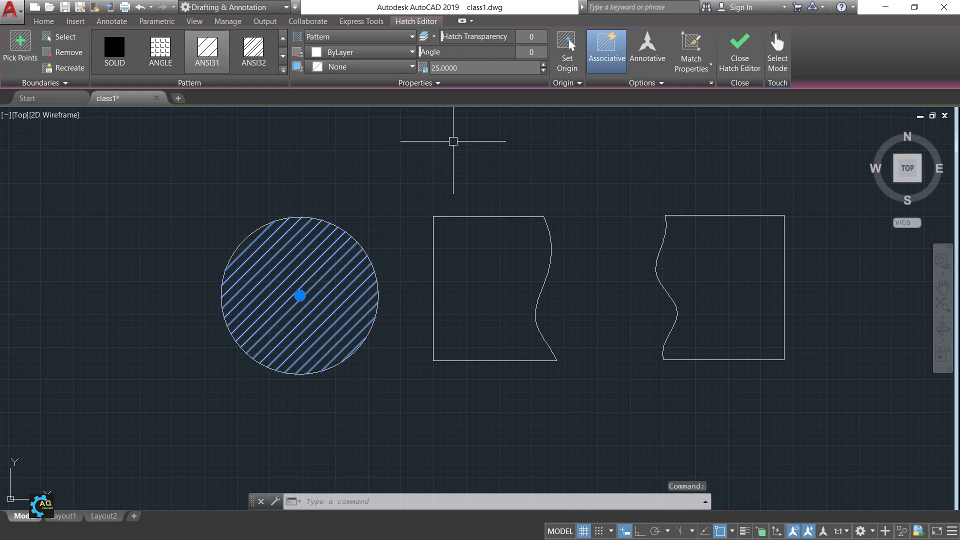
Toggle polar tracking with F10 and switch the circle's hatch to SOLID
mouse_move(397, 266)
middle_down()
mouse_move(426, 238)
mouse_move(414, 241)
middle_up()
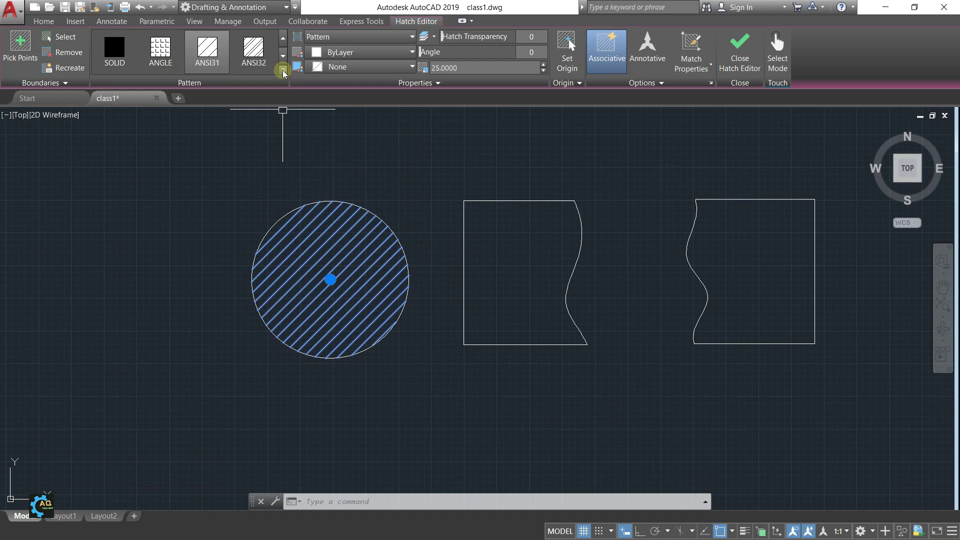
key(F10)
key(F10)
key(F10)
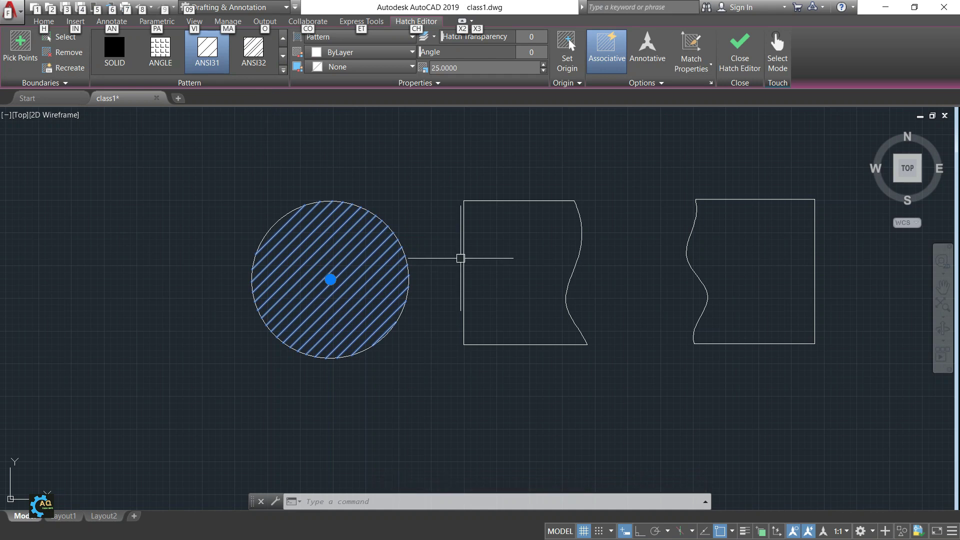
middle_drag(472, 258, 452, 282)
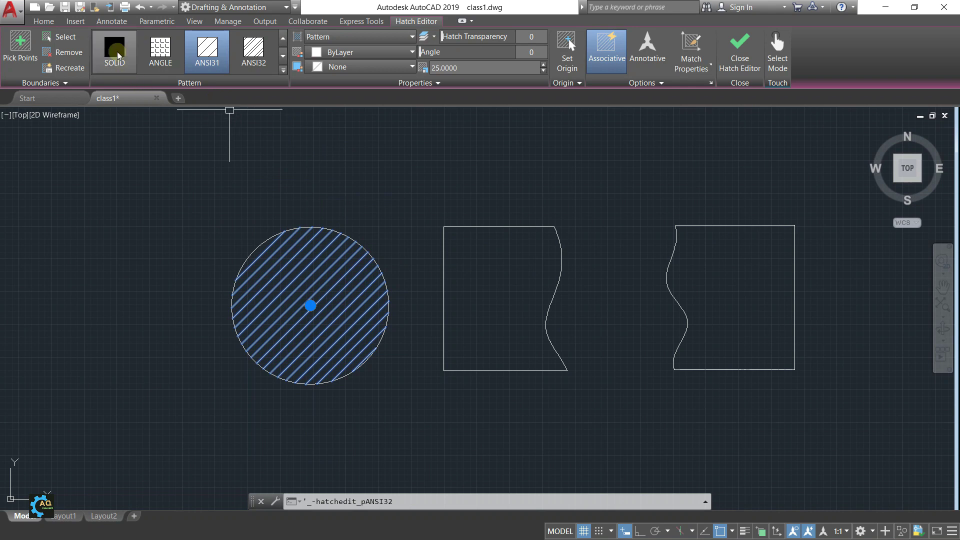
click(117, 51)
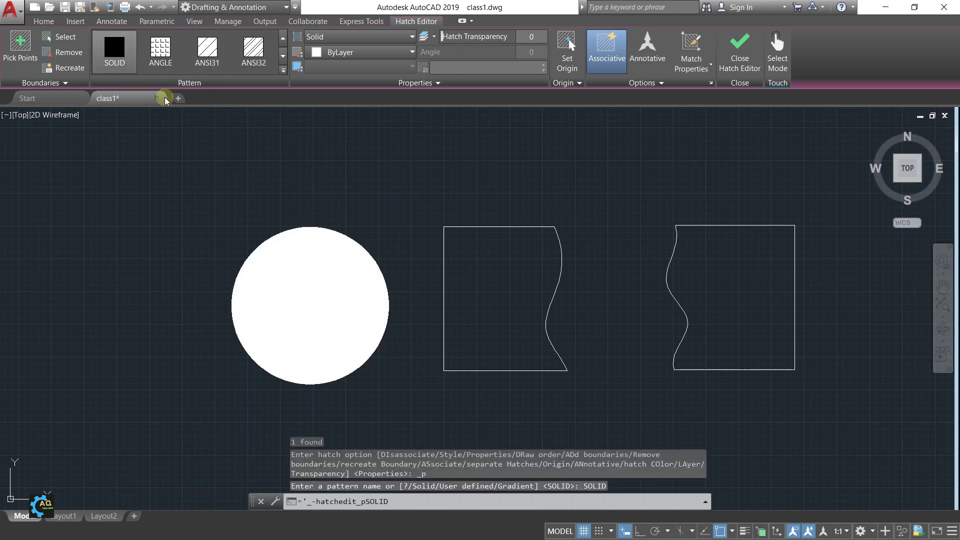
Preview the circle's hatch as ANGLE, ANSI31 and then ANSI32 patterns
click(167, 51)
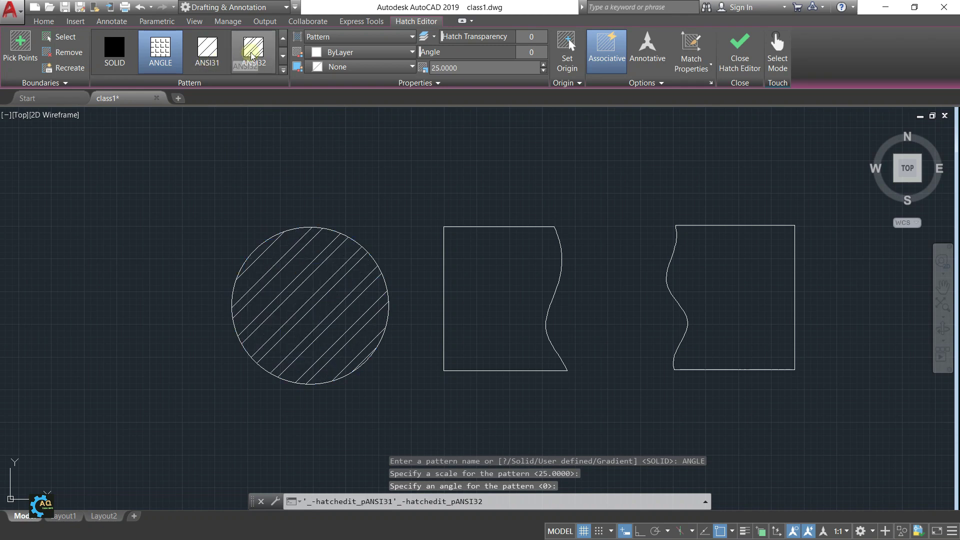
click(212, 53)
click(258, 48)
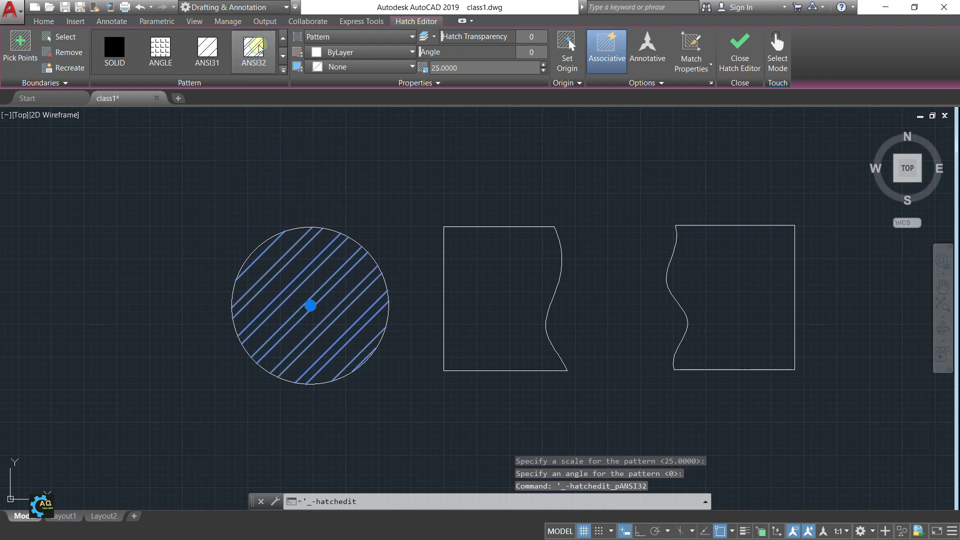
middle_drag(370, 208, 353, 213)
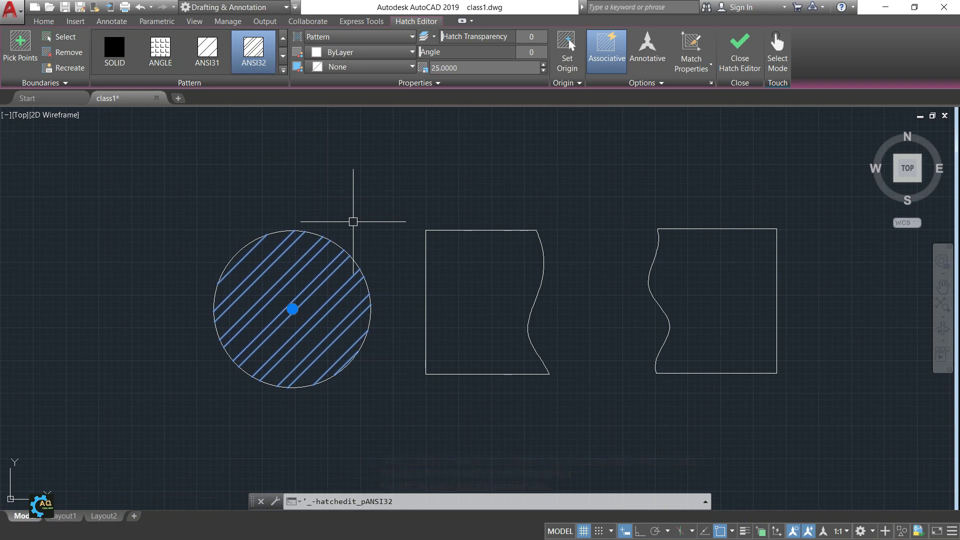
Try the AR-B816C block pattern, then switch the circle's hatch to AR-BRSTD brick
click(283, 70)
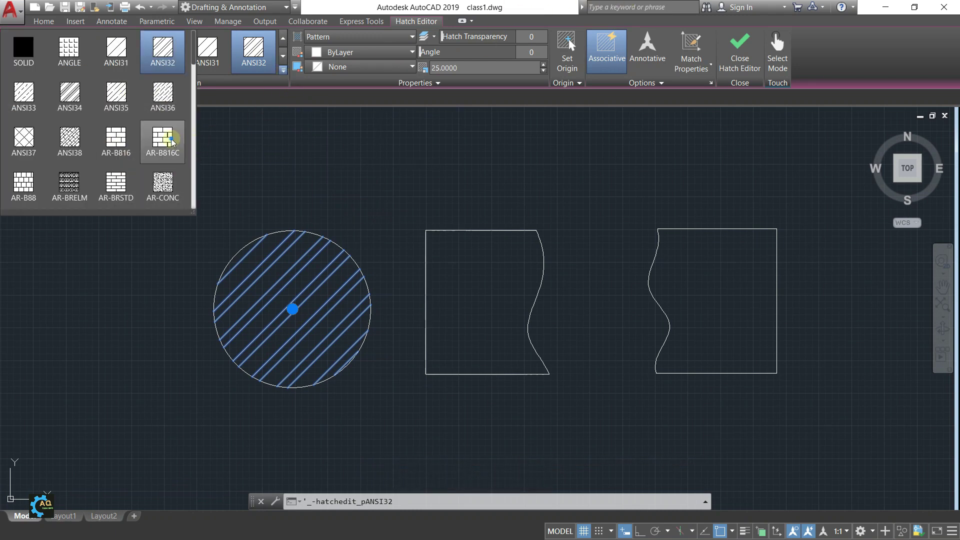
click(162, 139)
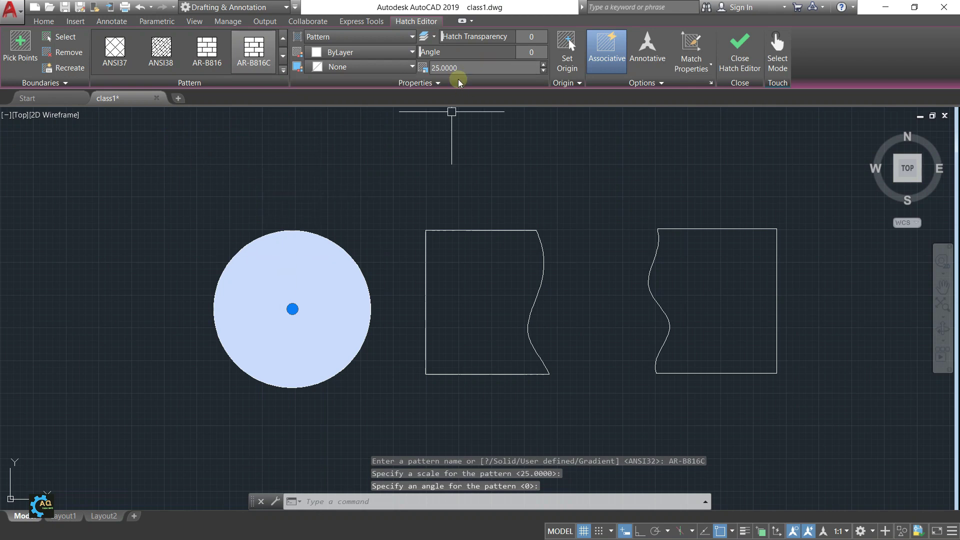
click(473, 71)
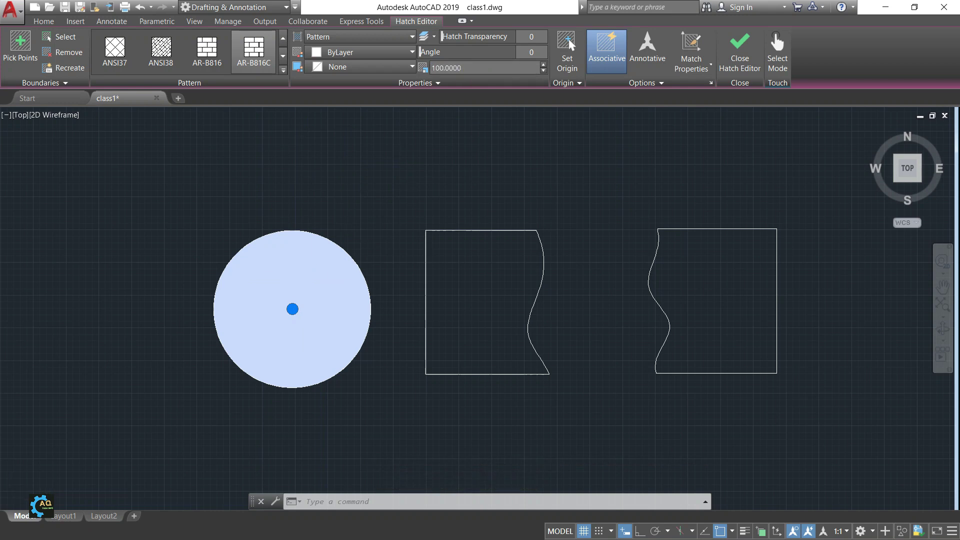
scroll(300, 268, up, 4)
scroll(305, 259, up, 5)
scroll(306, 259, down, 5)
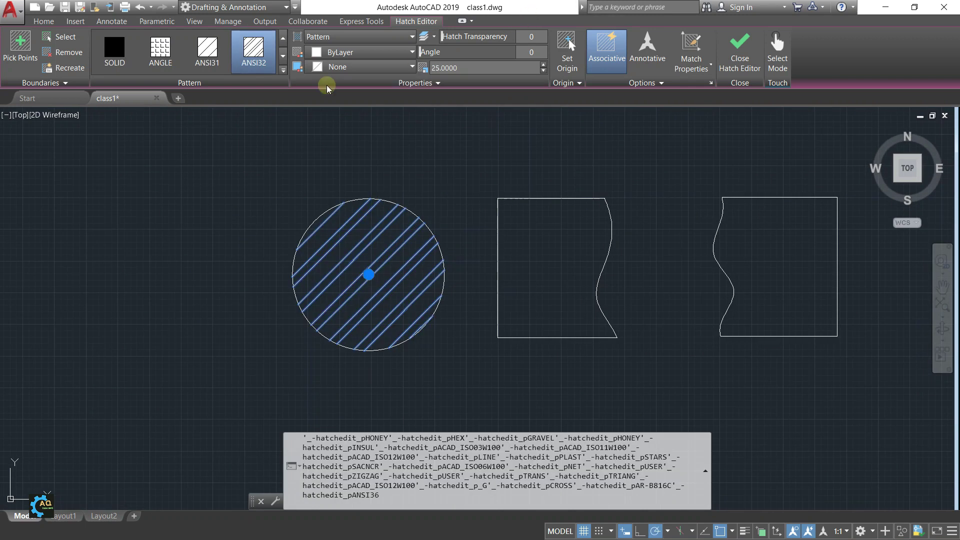
click(281, 71)
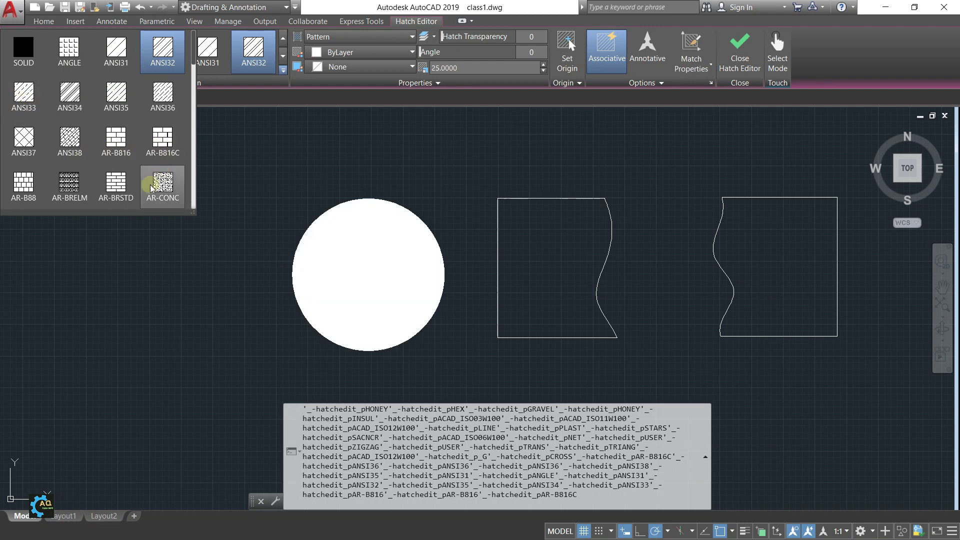
click(117, 184)
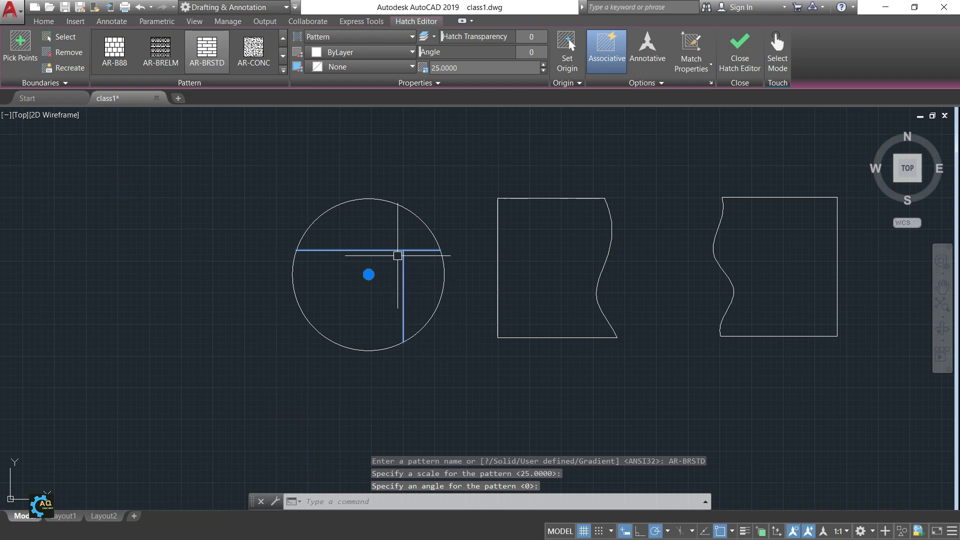
Set the brick hatch scale to 1 and, after trying a steeper angle, reset the angle to 0
drag(482, 69, 423, 70)
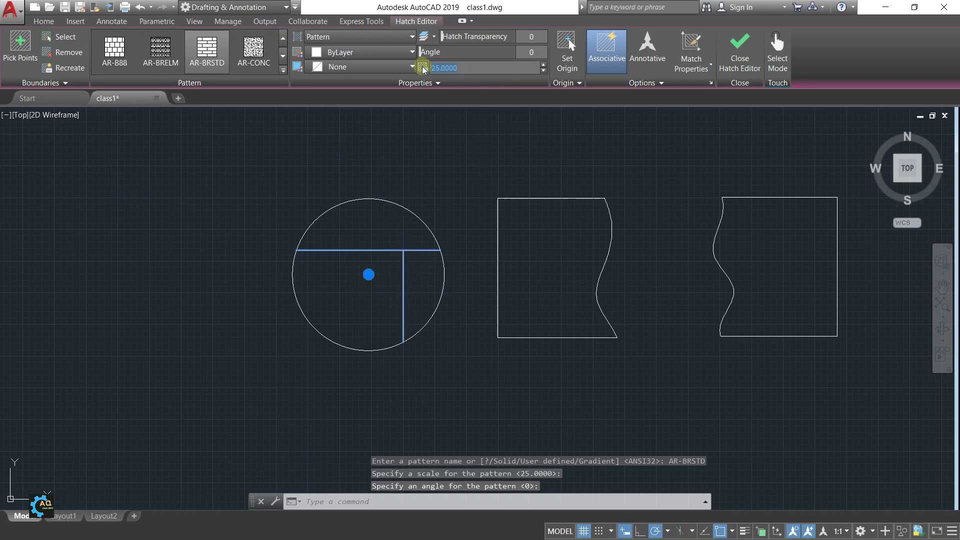
text(10)
key(Return)
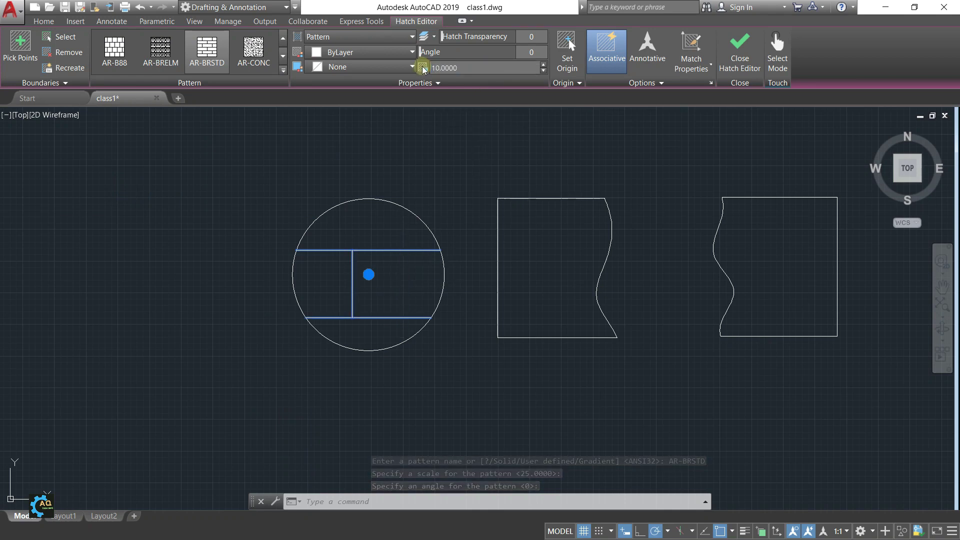
key(Return)
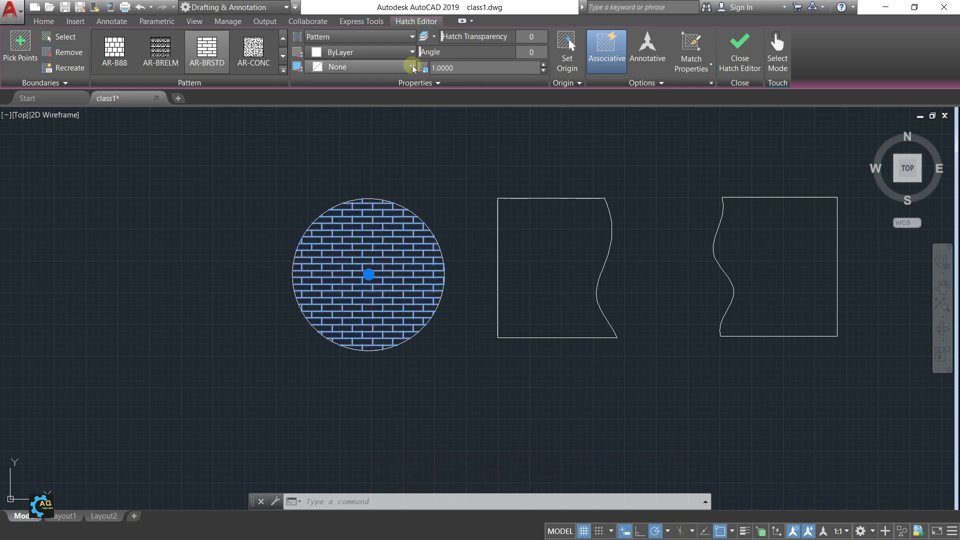
scroll(360, 283, up, 2)
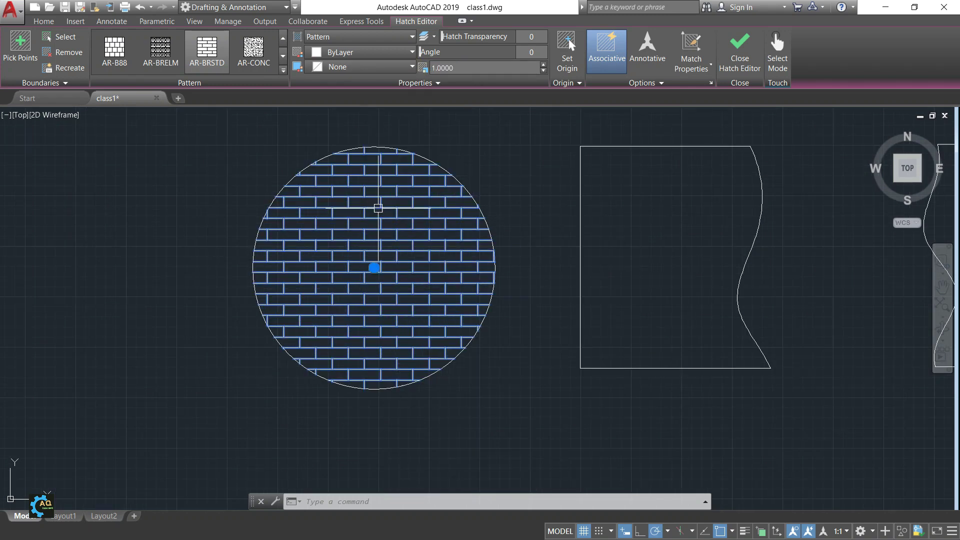
click(457, 70)
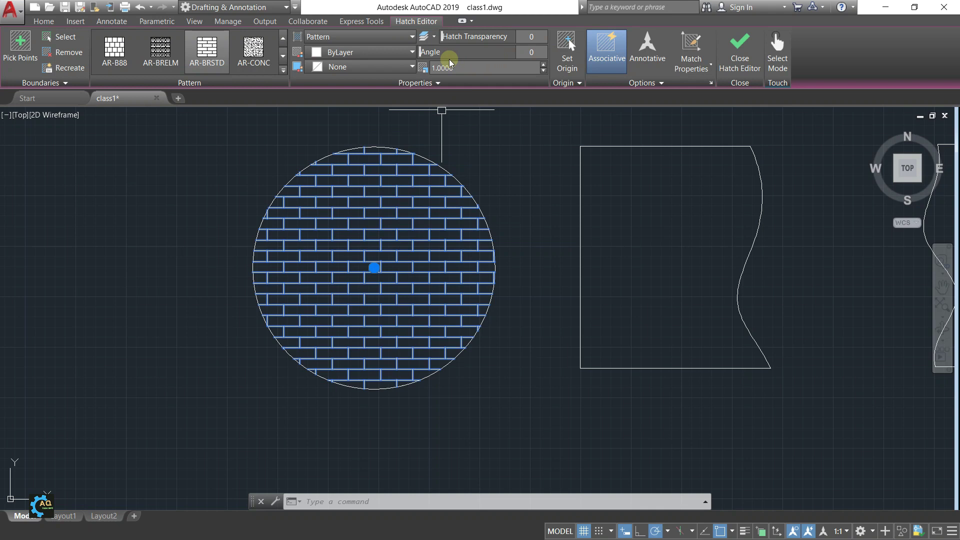
mouse_move(421, 51)
mouse_down()
mouse_move(467, 52)
mouse_move(439, 52)
mouse_move(447, 35)
mouse_move(469, 37)
mouse_move(436, 37)
mouse_up()
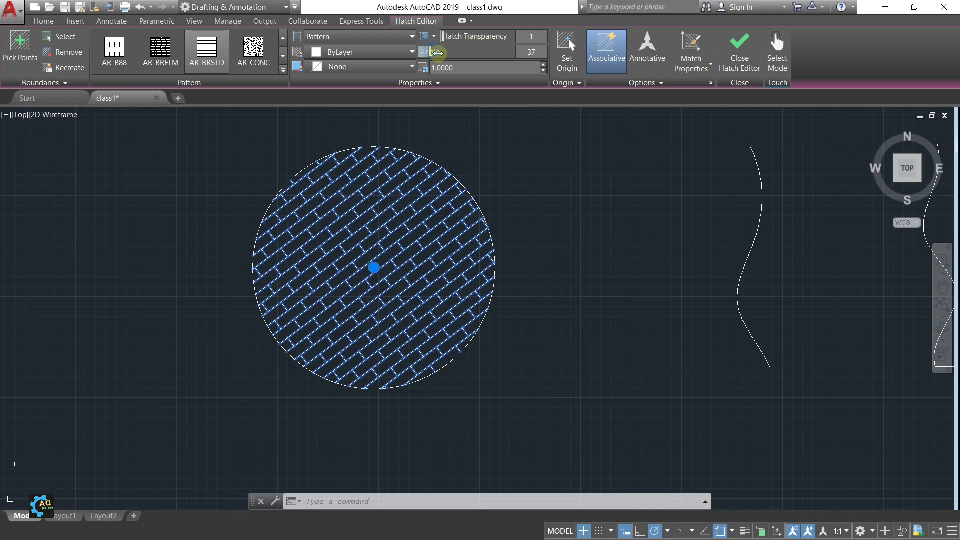
drag(438, 53, 419, 53)
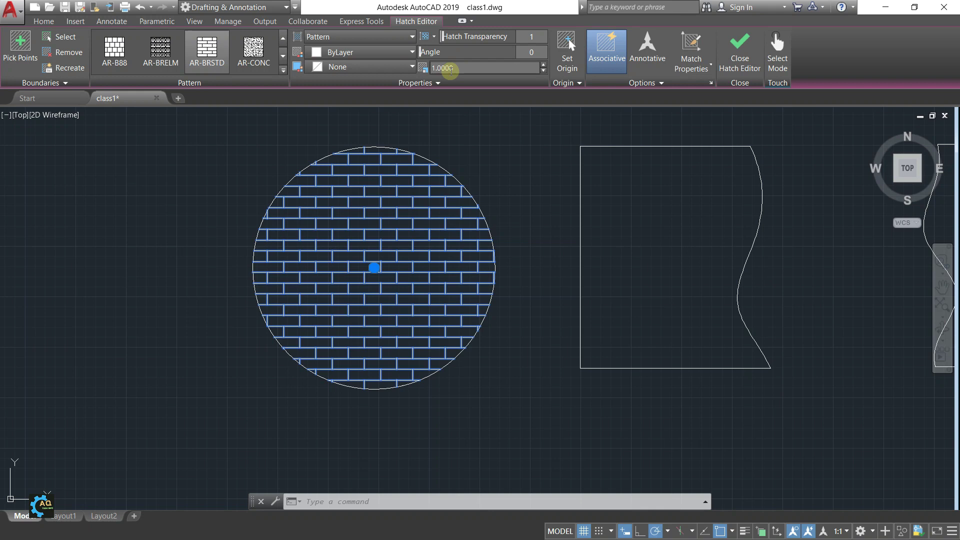
click(283, 69)
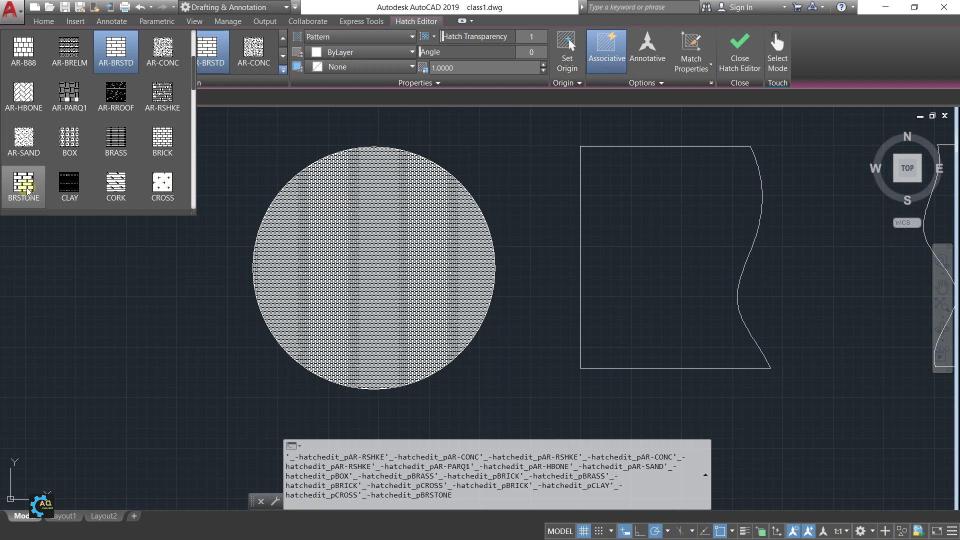
Browse the pattern gallery, try HONEY, then apply GRAVEL to the circle's hatch
scroll(69, 185, down, 2)
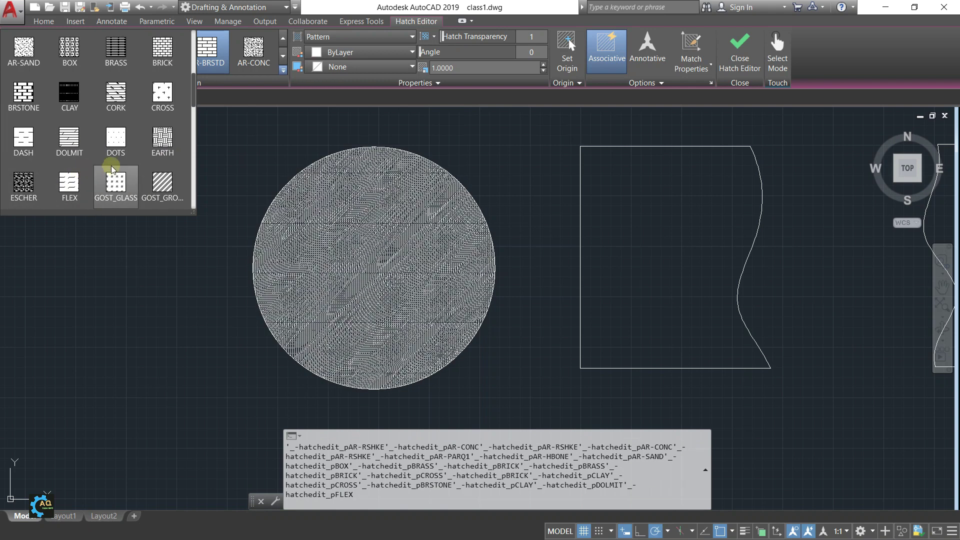
scroll(155, 175, down, 1)
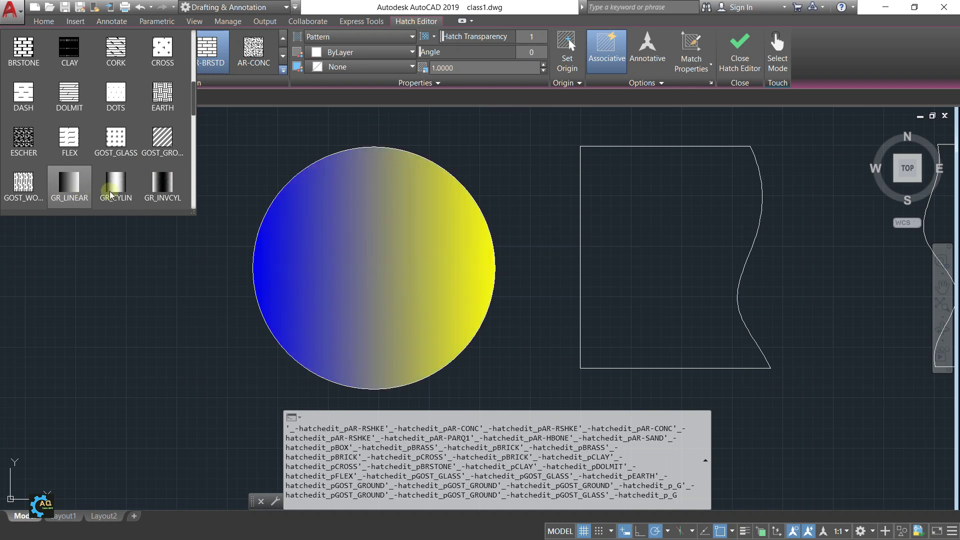
click(150, 191)
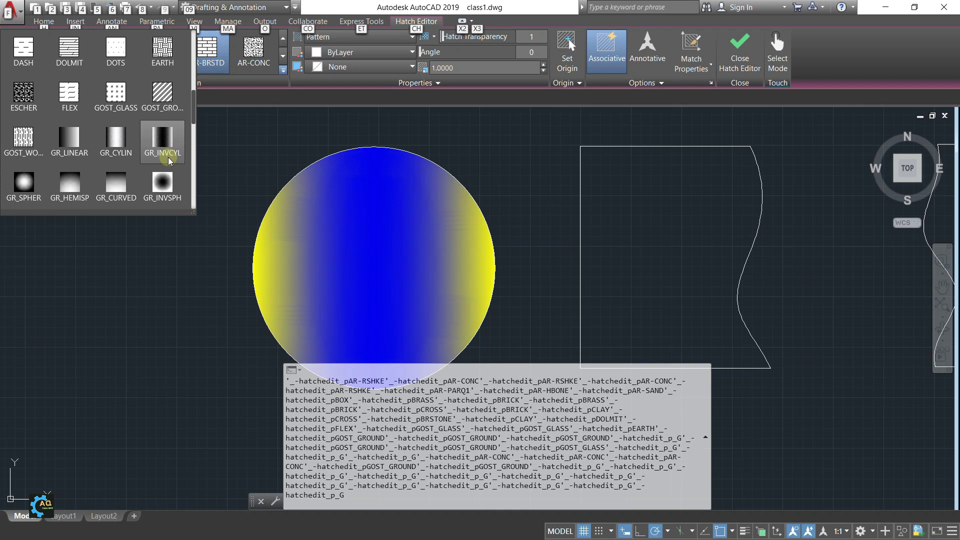
scroll(75, 103, down, 2)
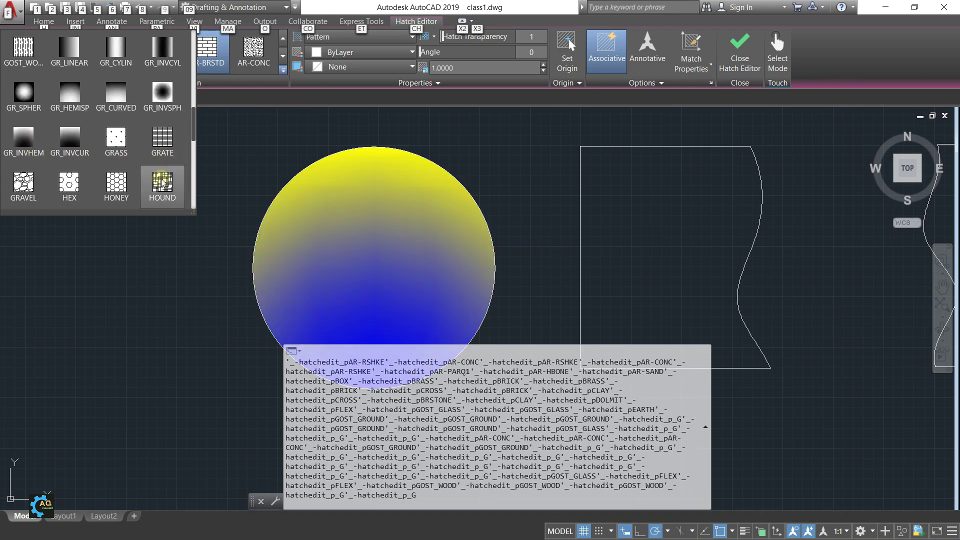
click(25, 185)
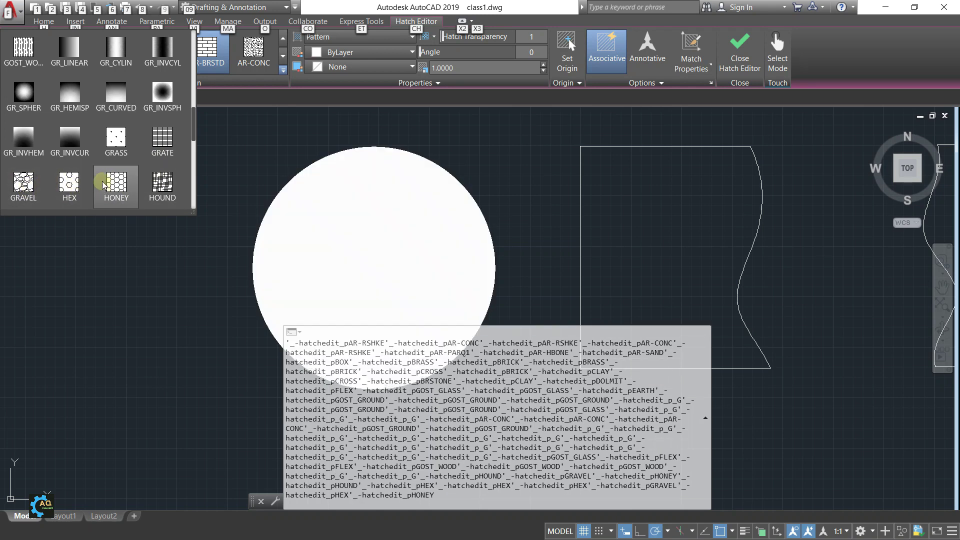
click(23, 185)
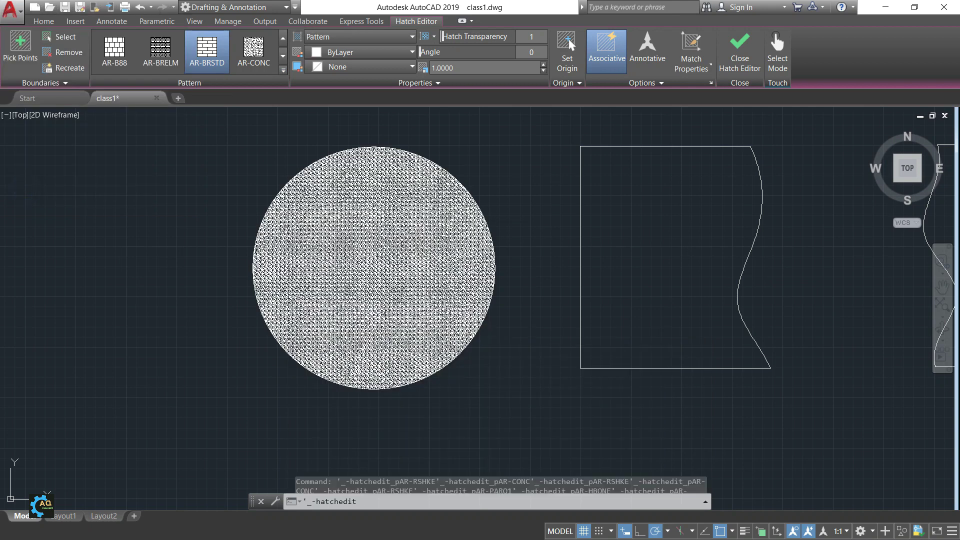
Set the GRAVEL hatch scale to 10 (after briefly trying 100) and its angle to 75°
click(485, 68)
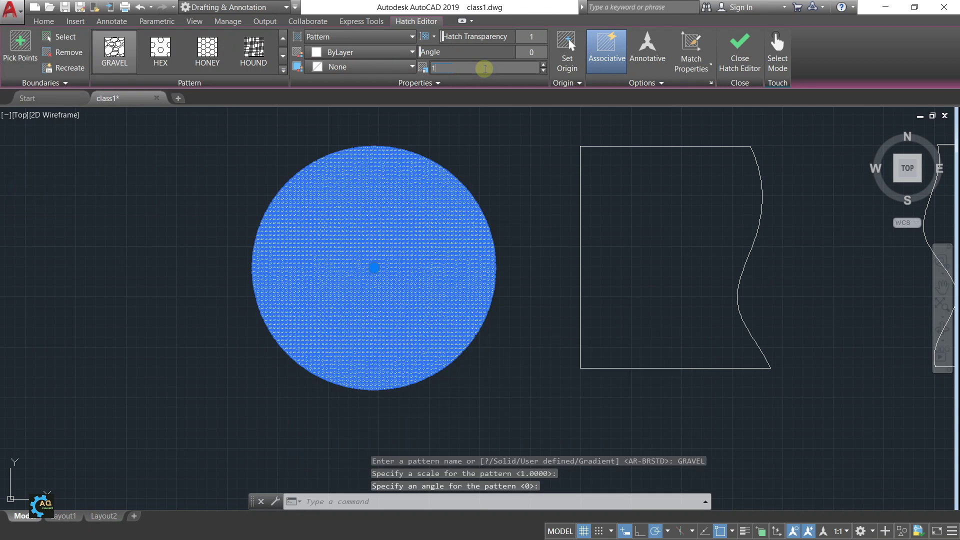
text(00.0000)
key(Return)
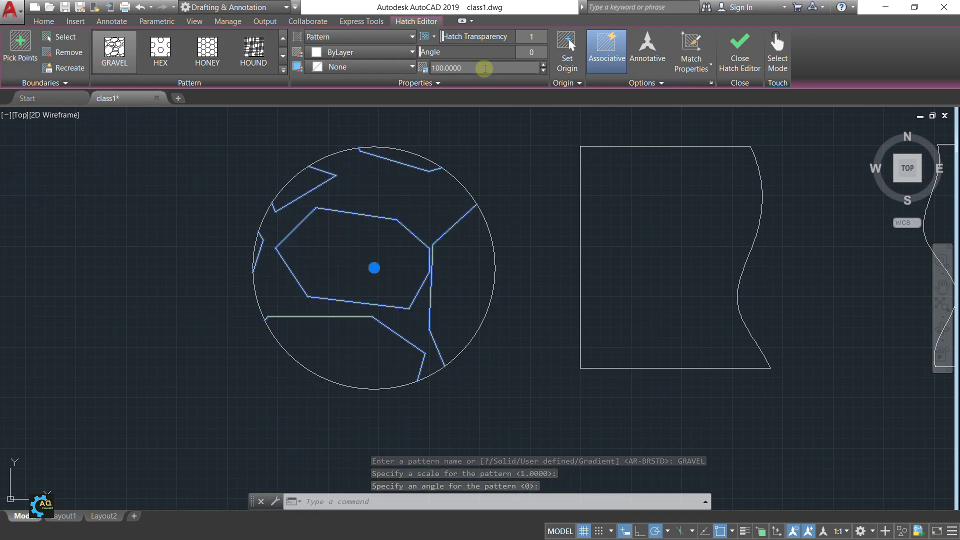
text(10)
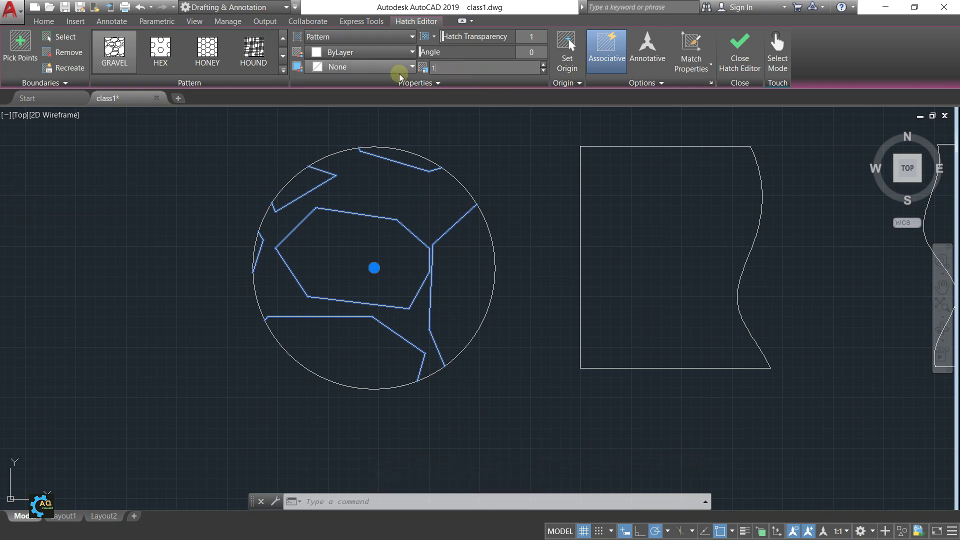
key(Return)
middle_drag(413, 228, 390, 246)
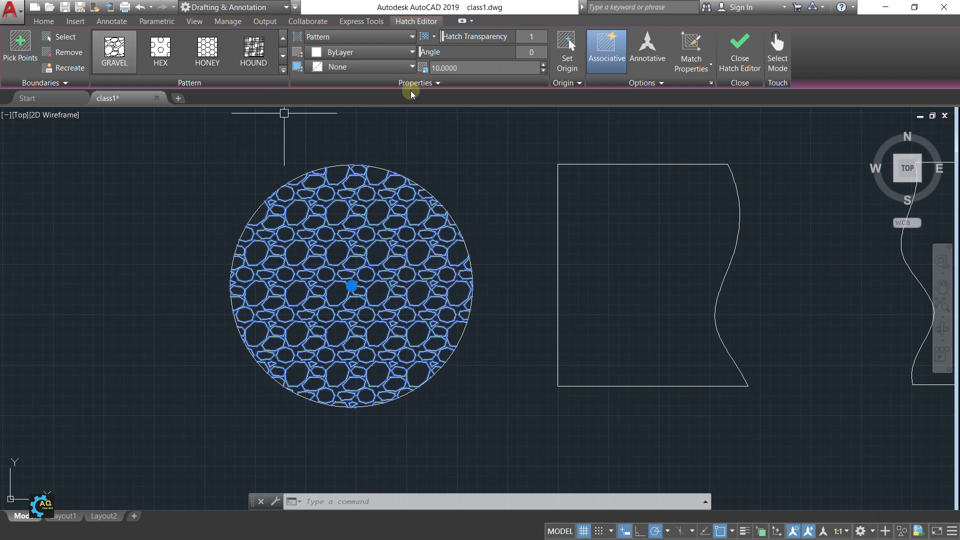
drag(422, 52, 473, 52)
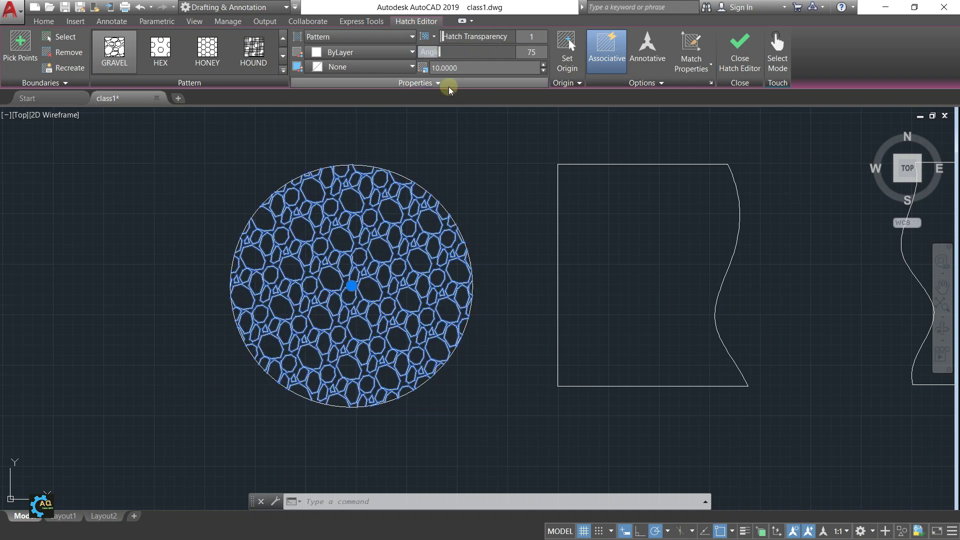
Browse the pattern list without changing it, then close the Hatch Editor
click(283, 70)
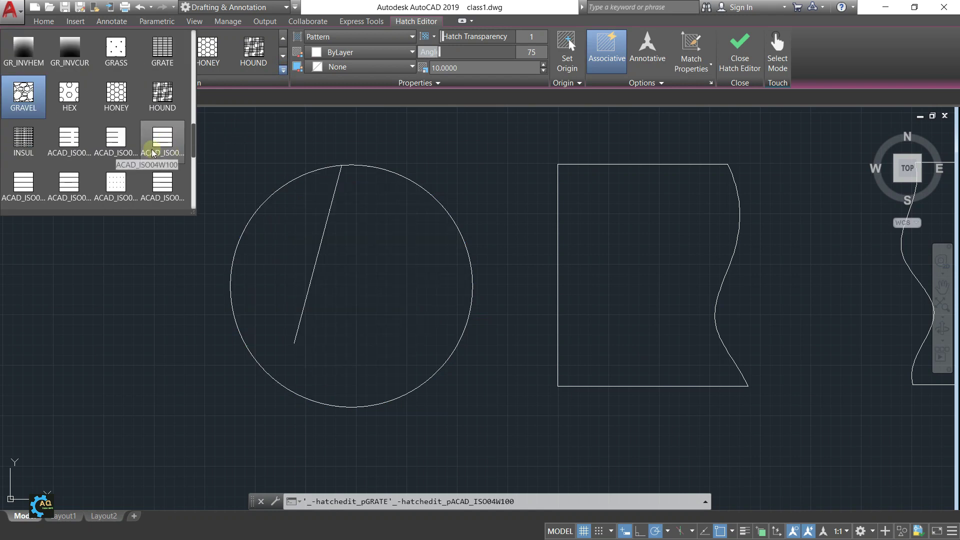
scroll(150, 140, down, 1)
scroll(135, 145, down, 2)
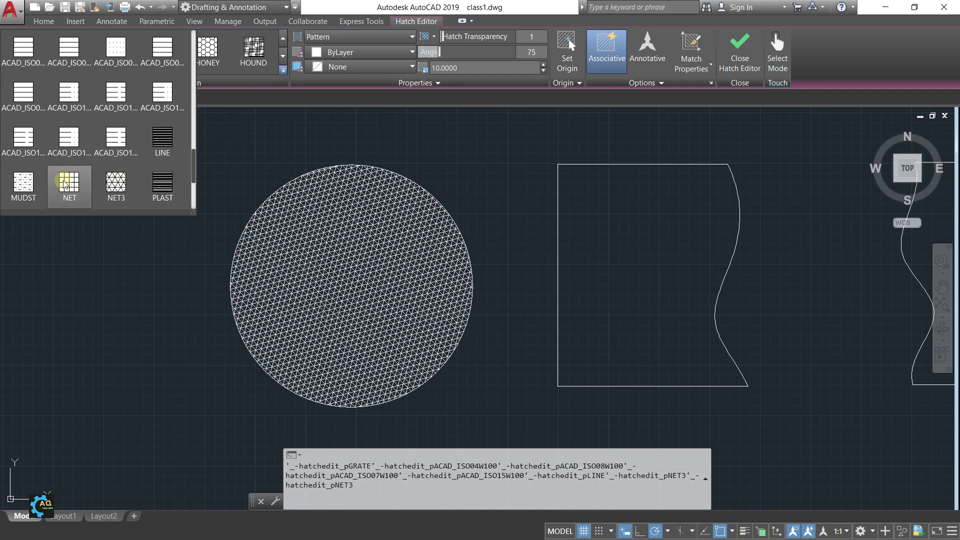
scroll(162, 148, down, 1)
scroll(305, 167, down, 4)
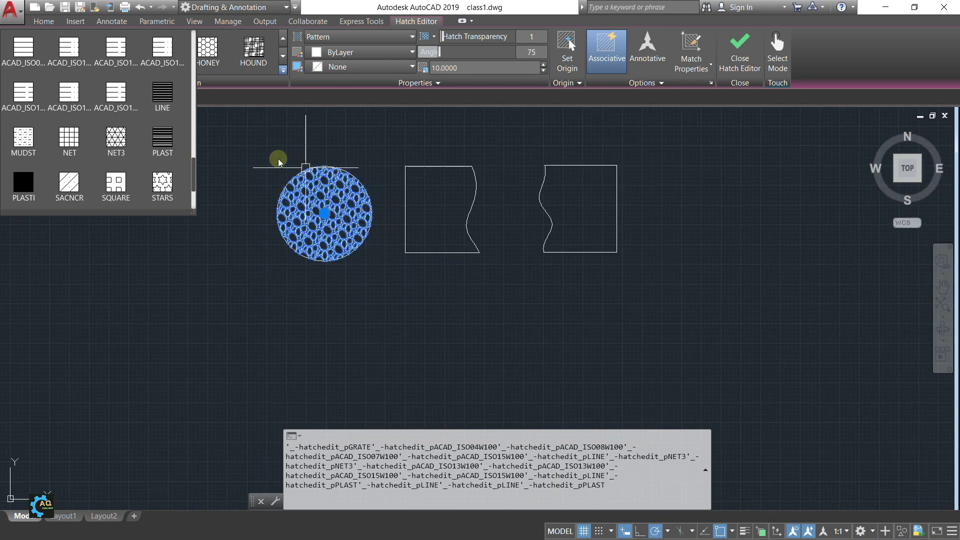
middle_drag(303, 147, 290, 172)
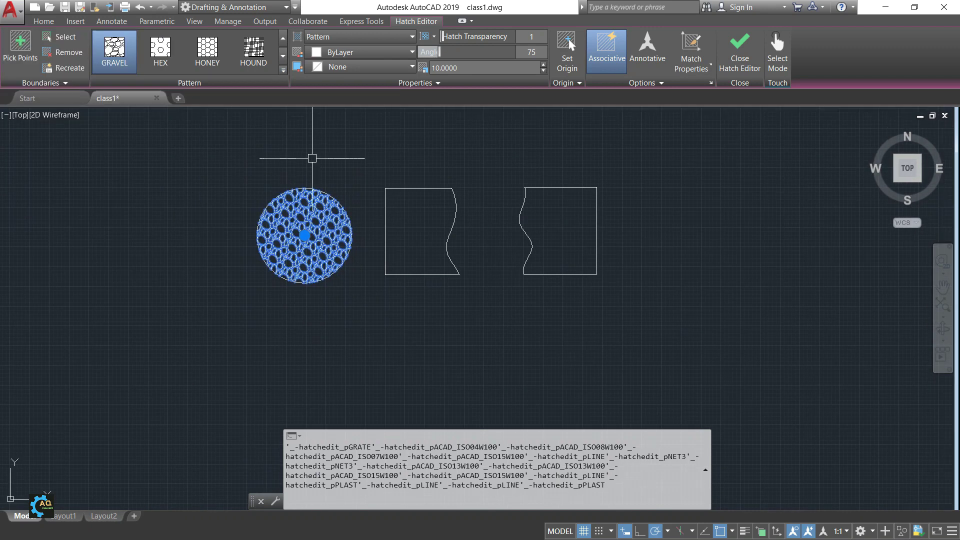
click(748, 64)
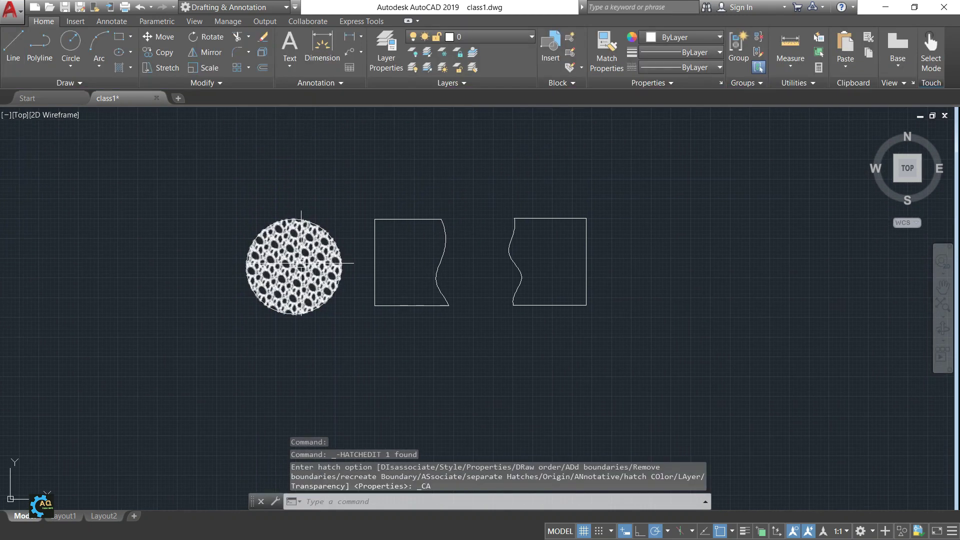
Pan around the gravel-filled circle and toggle polar tracking with F10
middle_drag(432, 214, 436, 204)
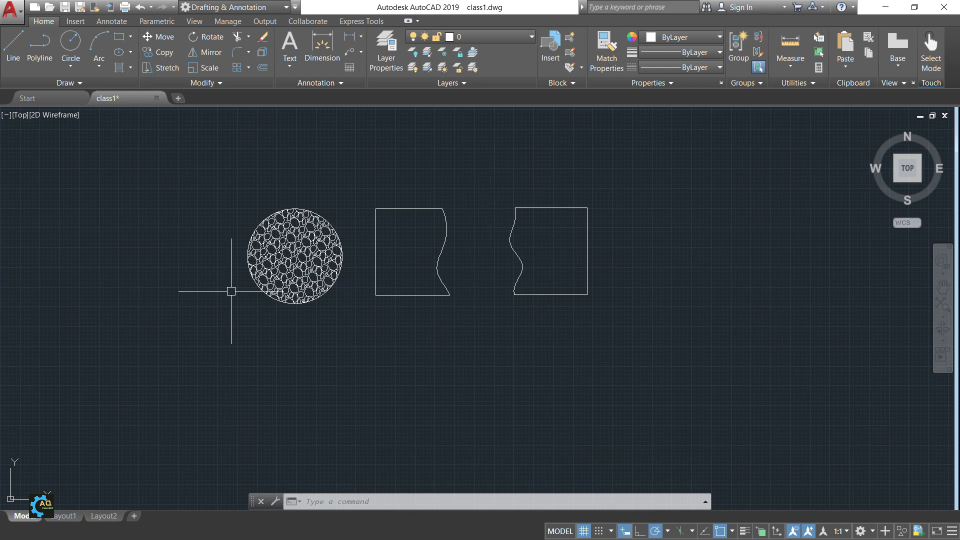
middle_drag(353, 279, 332, 307)
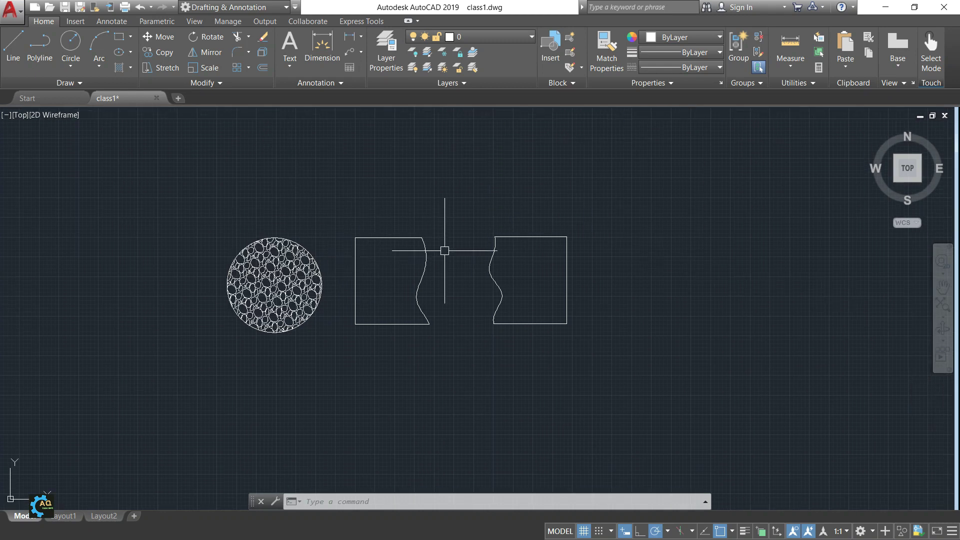
scroll(448, 251, up, 3)
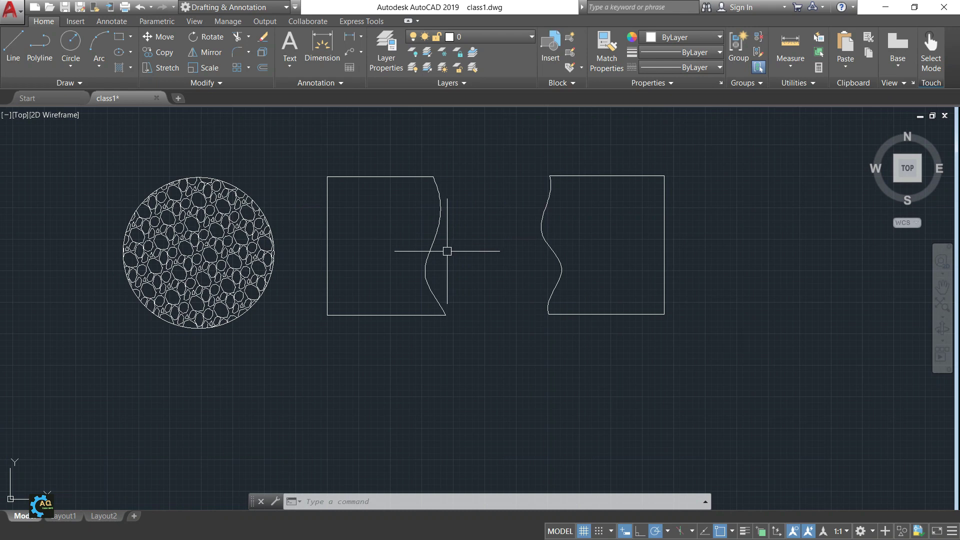
middle_drag(447, 251, 376, 287)
key(F10)
middle_drag(419, 189, 376, 170)
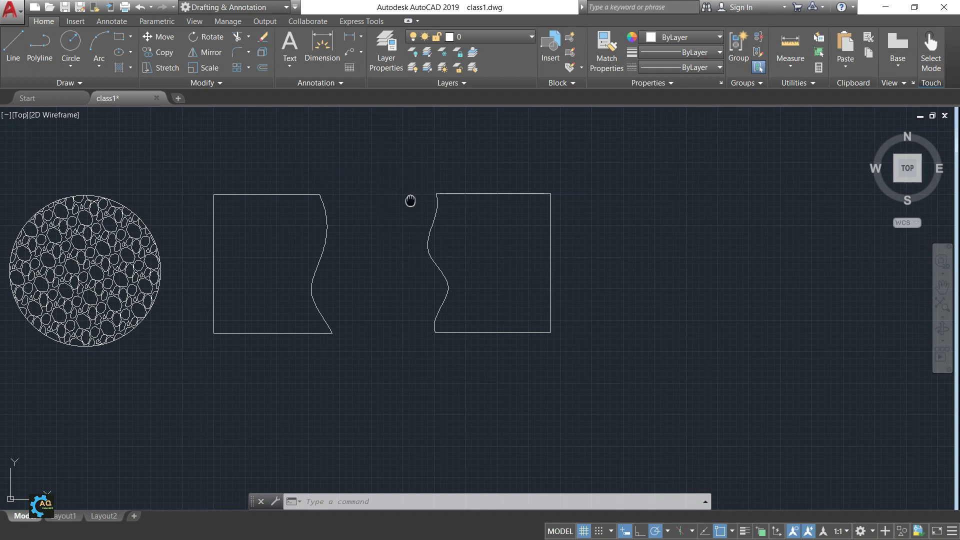
middle_drag(408, 199, 394, 206)
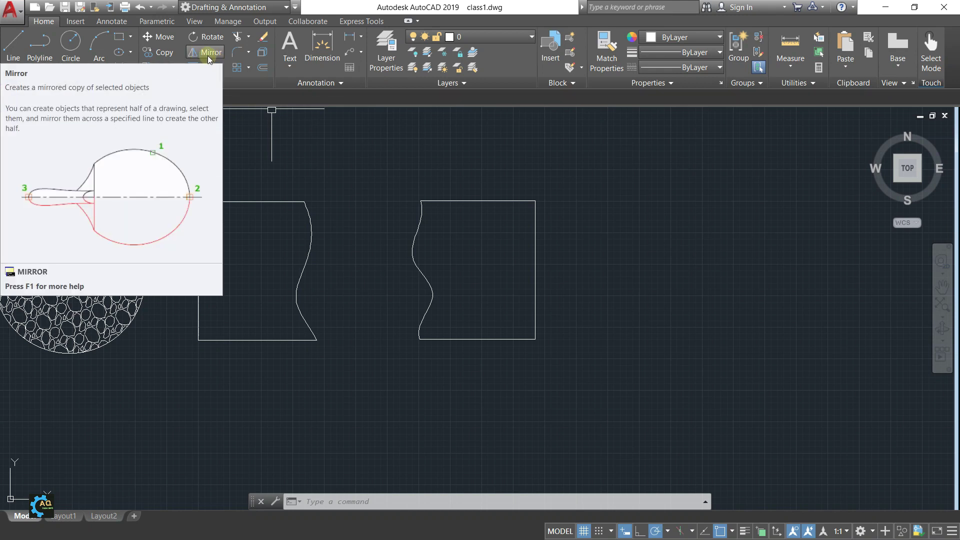
middle_drag(332, 213, 326, 219)
text(M)
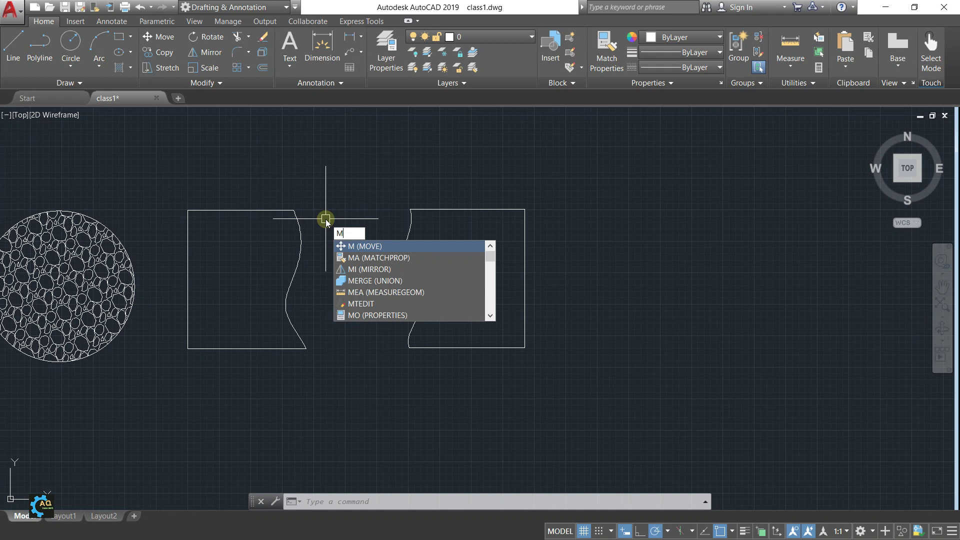
text(I)
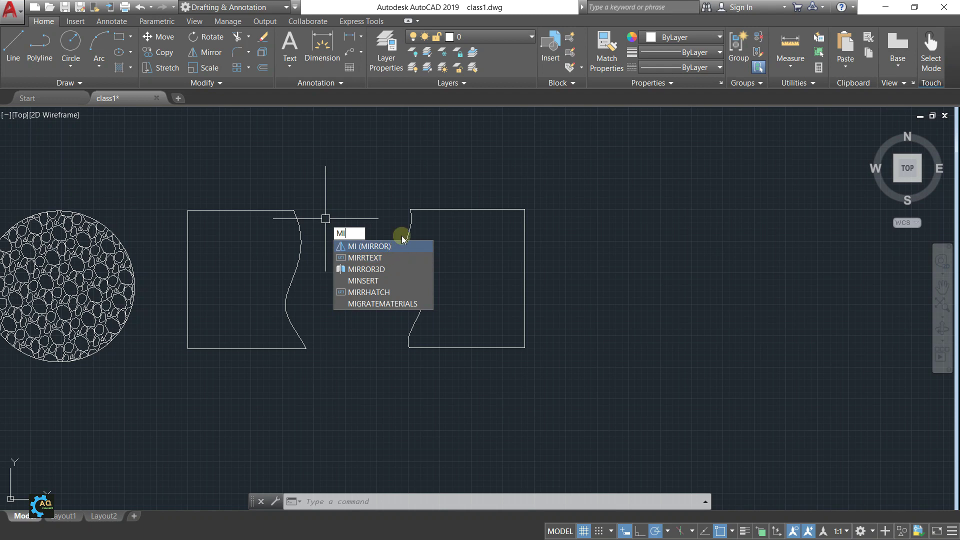
key(Escape)
middle_drag(520, 262, 491, 274)
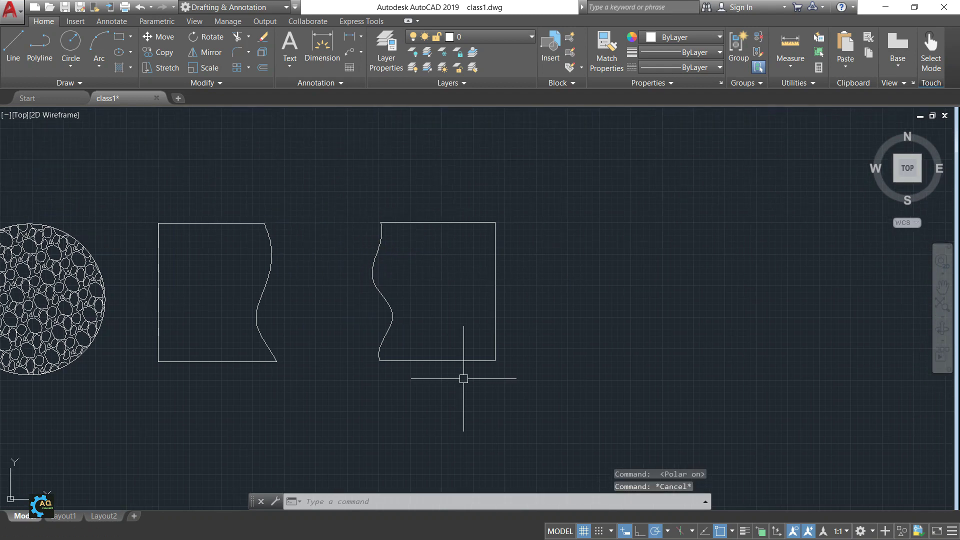
mouse_move(458, 243)
middle_down()
mouse_move(433, 224)
mouse_move(471, 295)
middle_up()
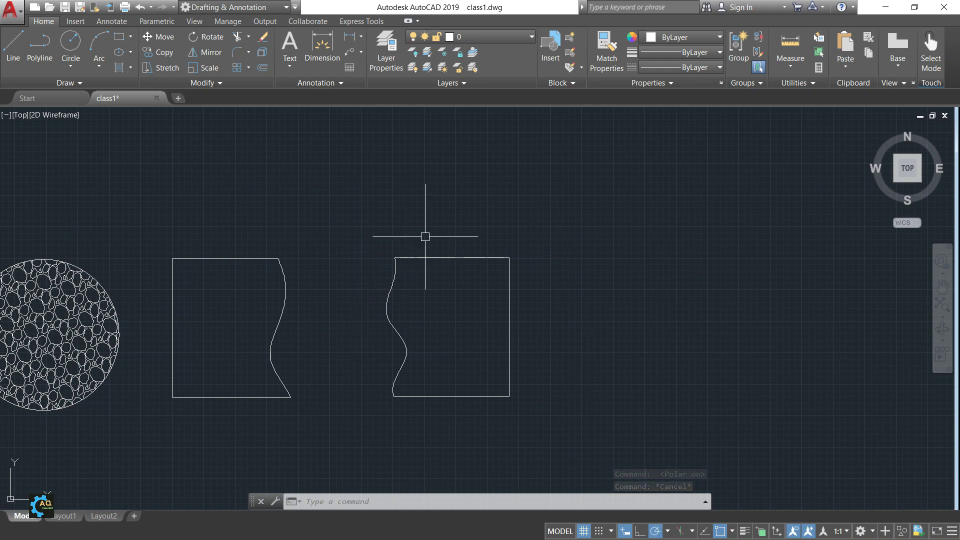
middle_drag(528, 370, 488, 324)
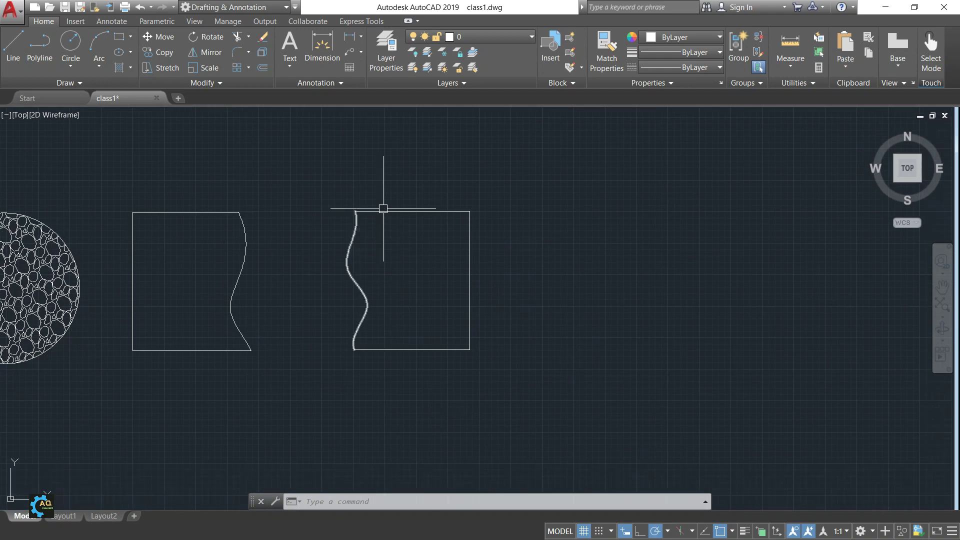
middle_drag(473, 302, 446, 318)
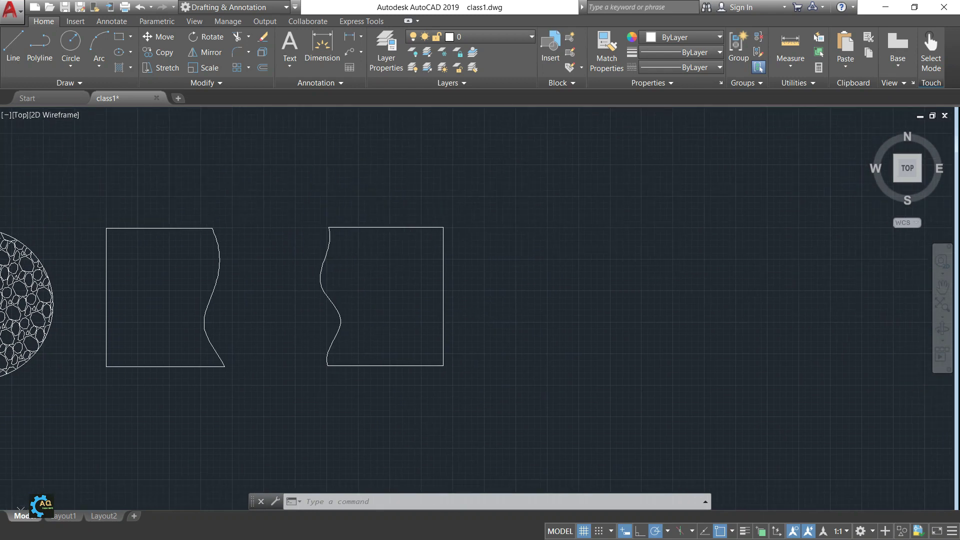
text(m)
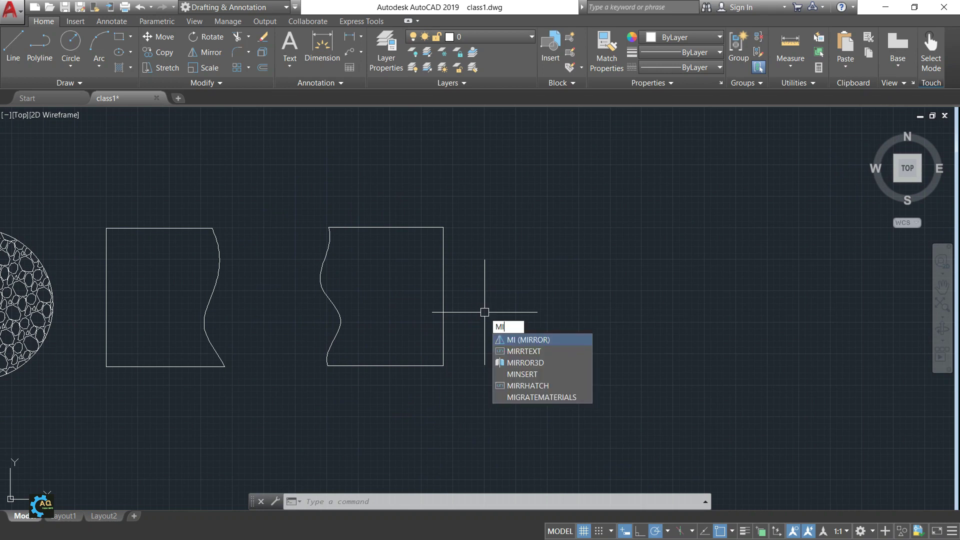
Mirror the right wavy-edged piece about a vertical line through its bottom-right corner, keeping the original
key(Return)
click(499, 204)
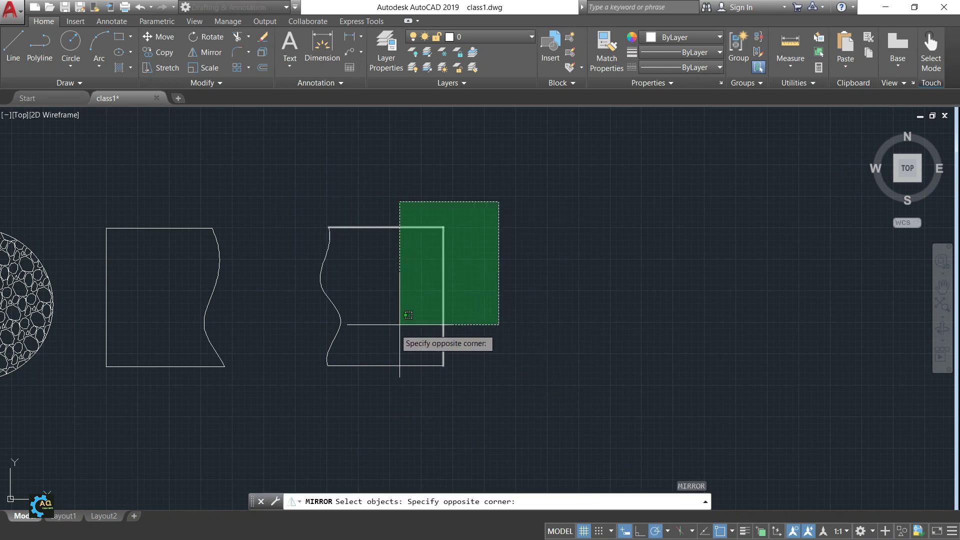
click(296, 403)
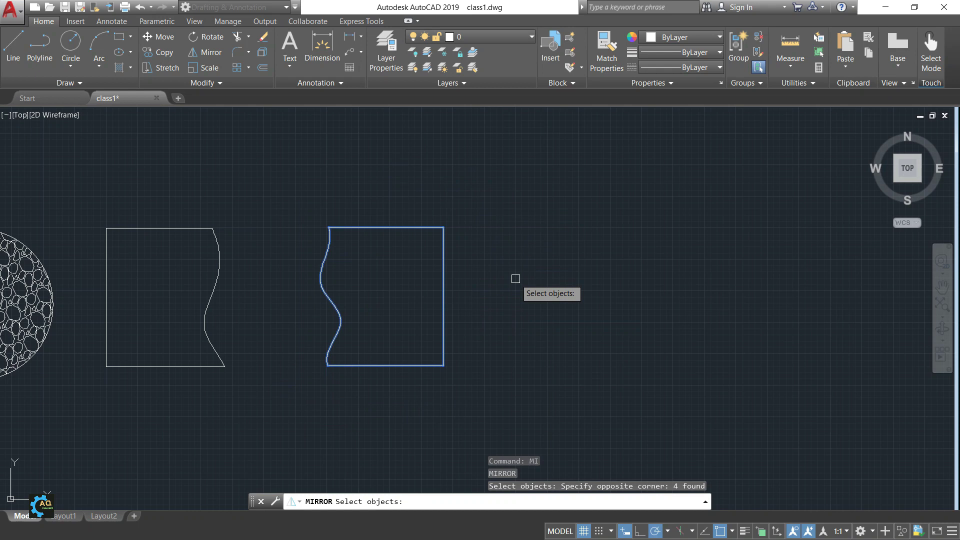
key(Return)
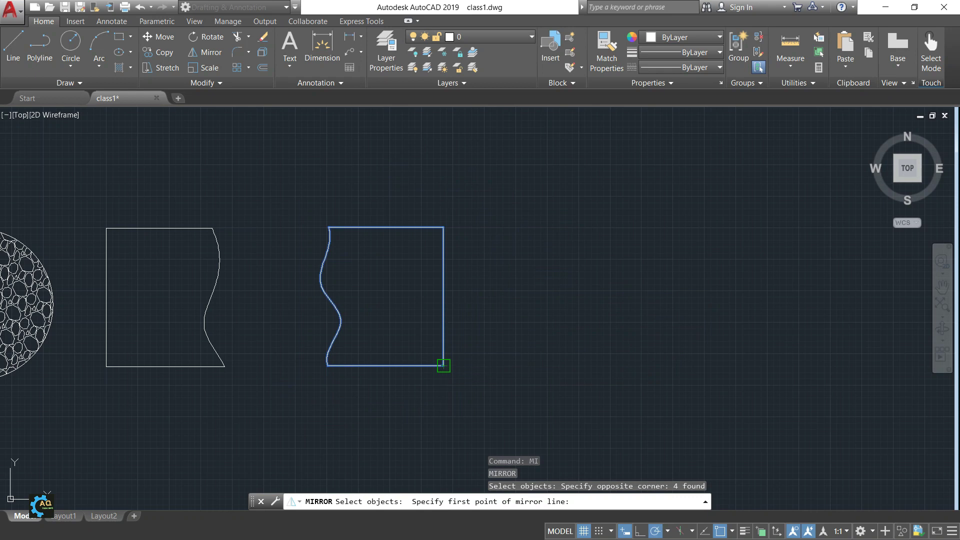
click(444, 366)
middle_drag(483, 376, 536, 258)
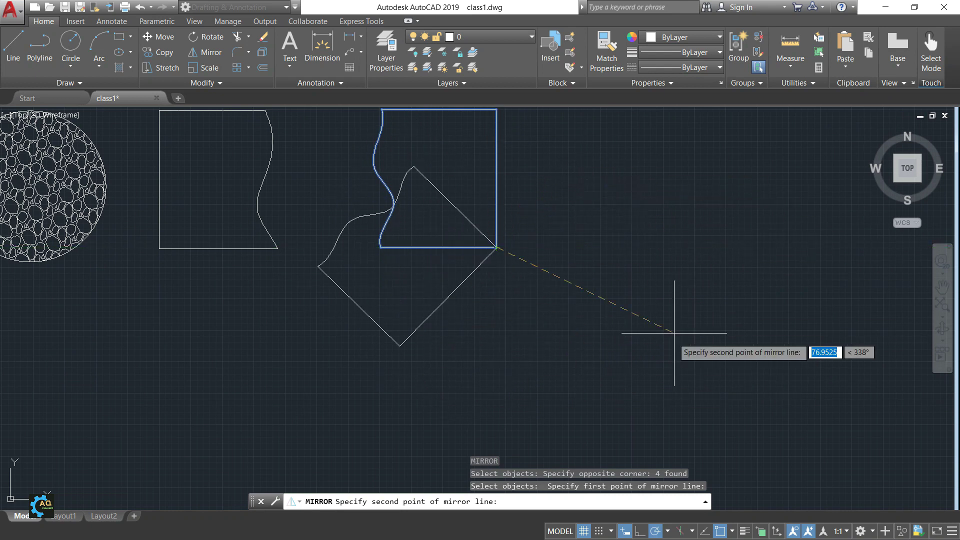
click(640, 532)
middle_drag(622, 336, 592, 410)
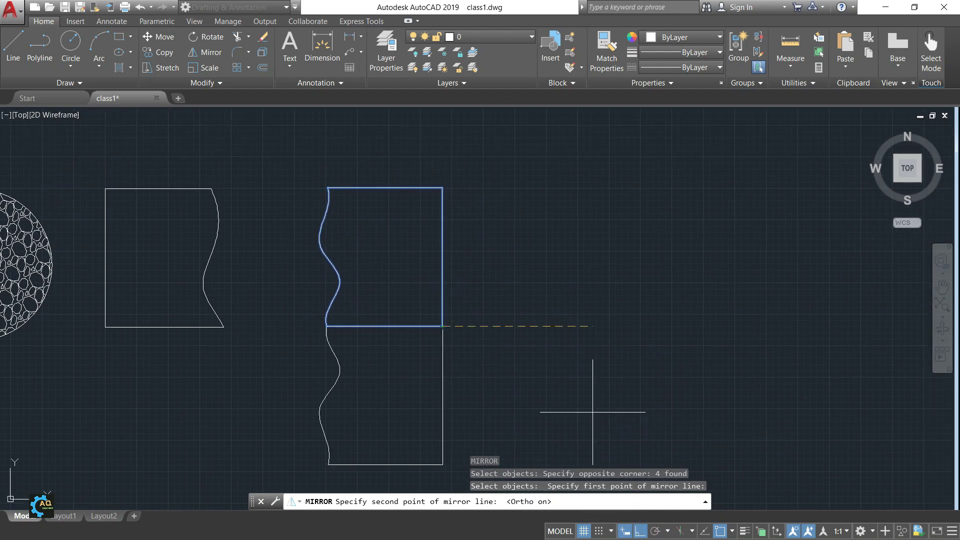
middle_drag(562, 294, 582, 271)
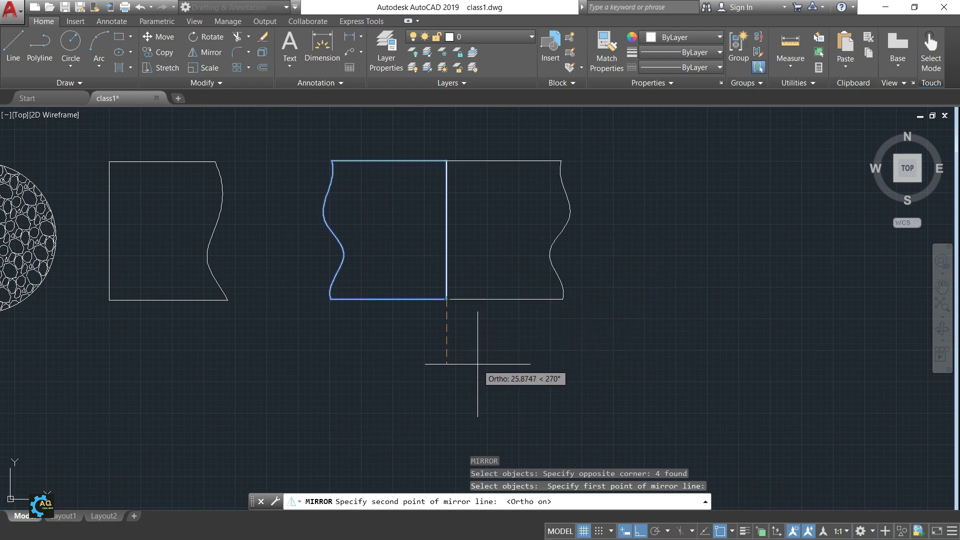
click(477, 363)
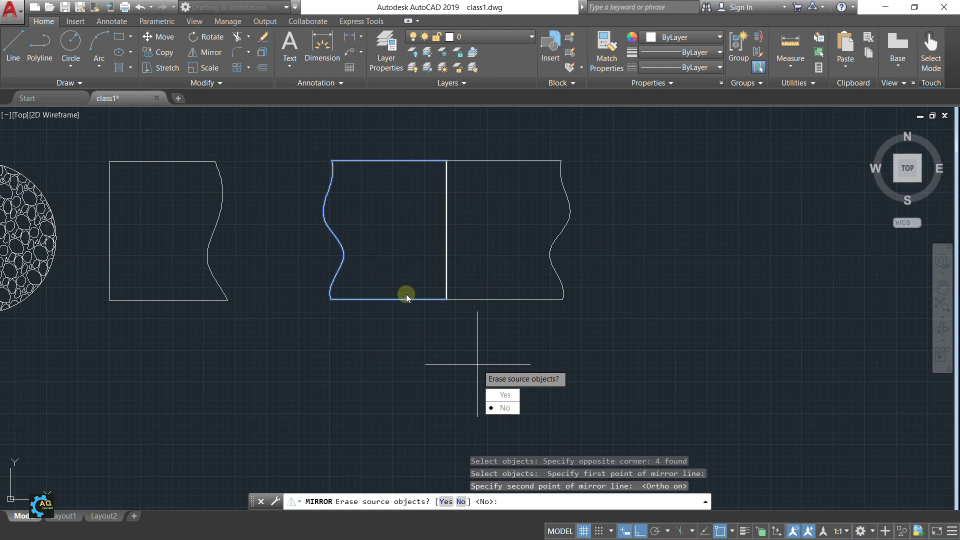
click(507, 408)
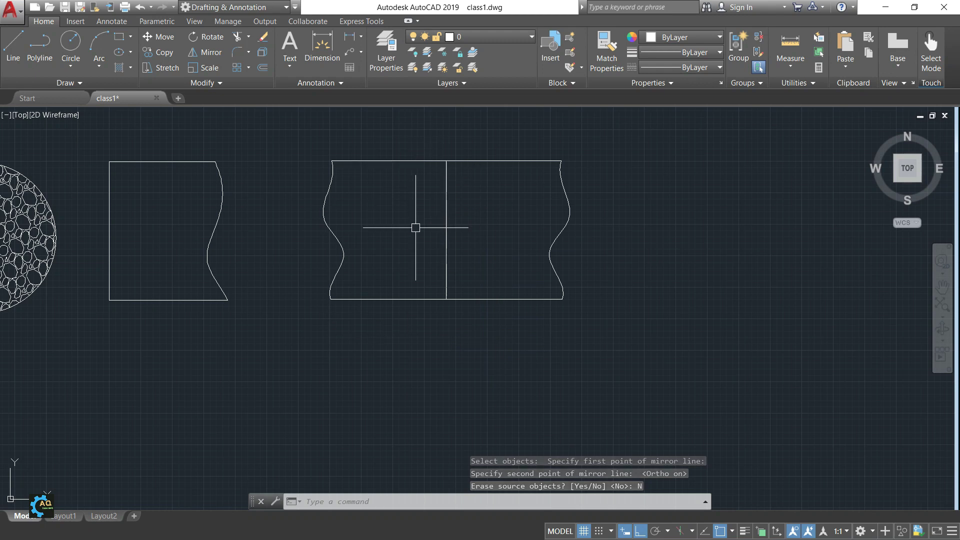
middle_drag(548, 318, 527, 322)
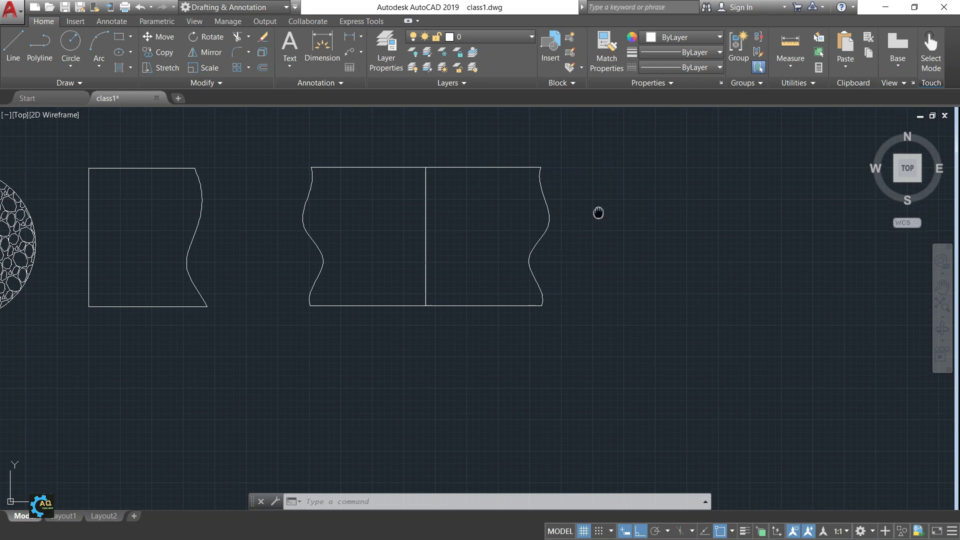
middle_drag(598, 210, 617, 225)
middle_drag(515, 231, 559, 222)
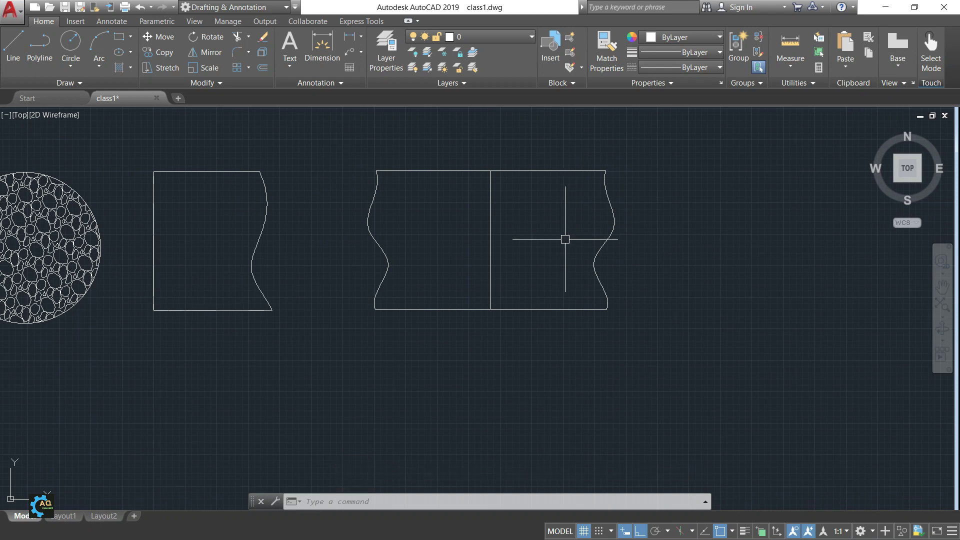
middle_drag(565, 238, 491, 259)
scroll(494, 245, down, 2)
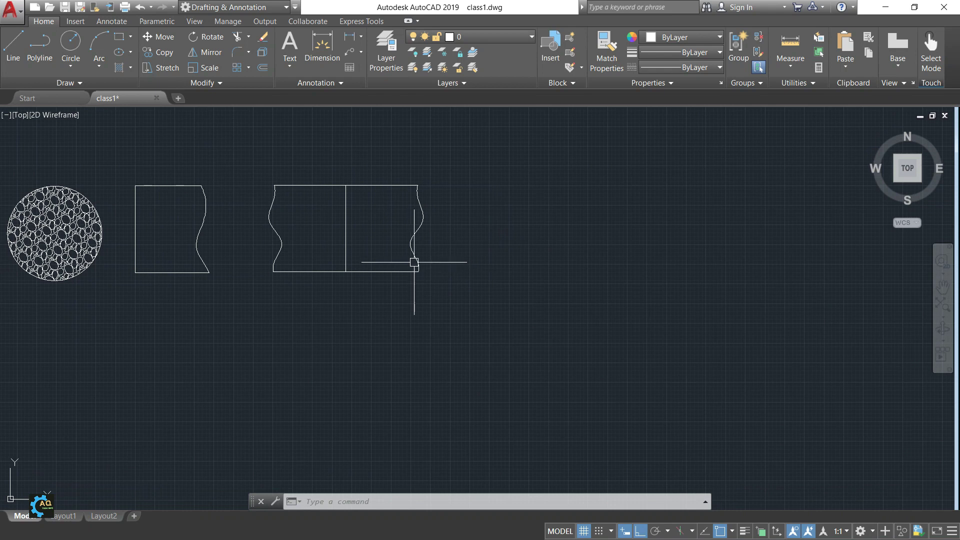
Draw a long horizontal line with the L (LINE) command
text(m)
key(Escape)
text(l)
key(Return)
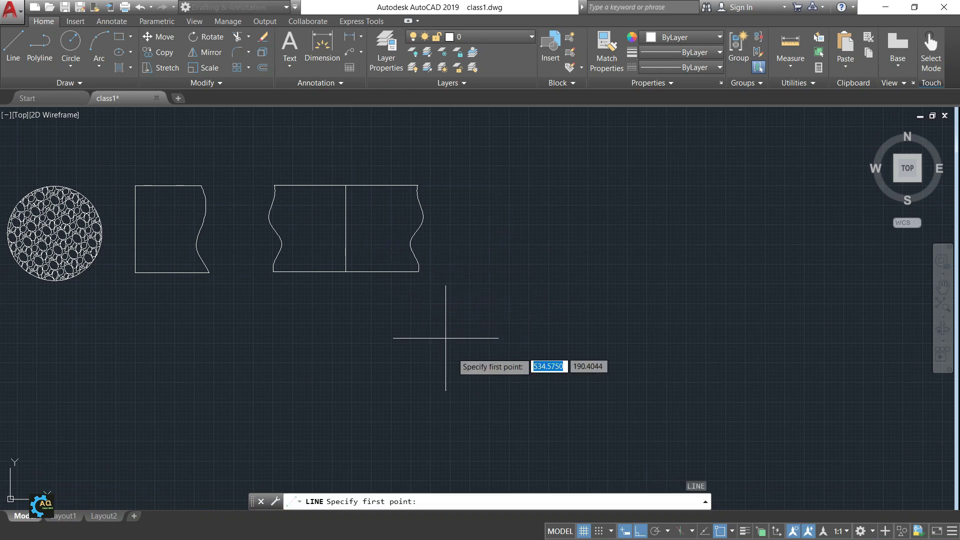
click(575, 347)
mouse_move(793, 349)
middle_down()
mouse_move(710, 330)
mouse_move(666, 352)
middle_up()
click(796, 330)
key(Escape)
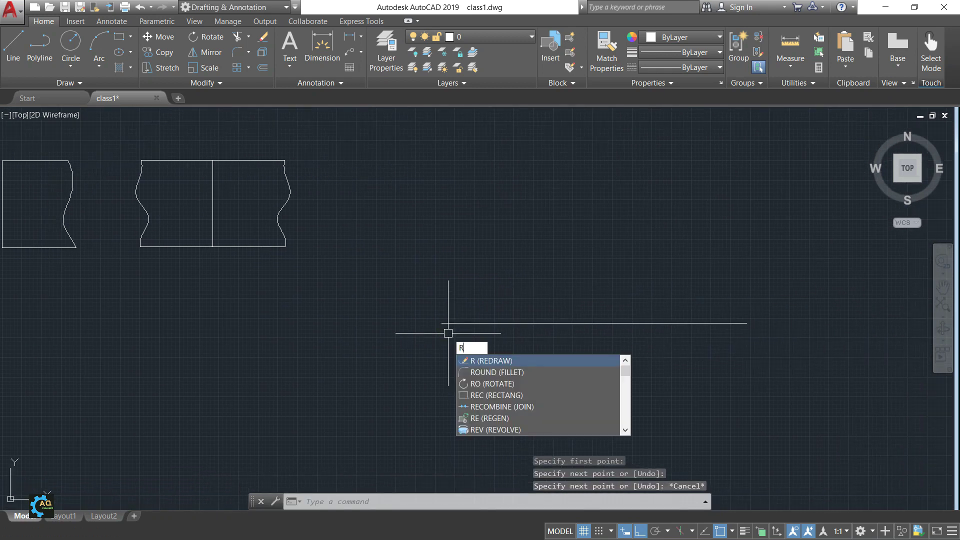
key(Escape)
Draw a closed zigzag-notched polyline outline above the line's left end, with Ortho off
click(40, 48)
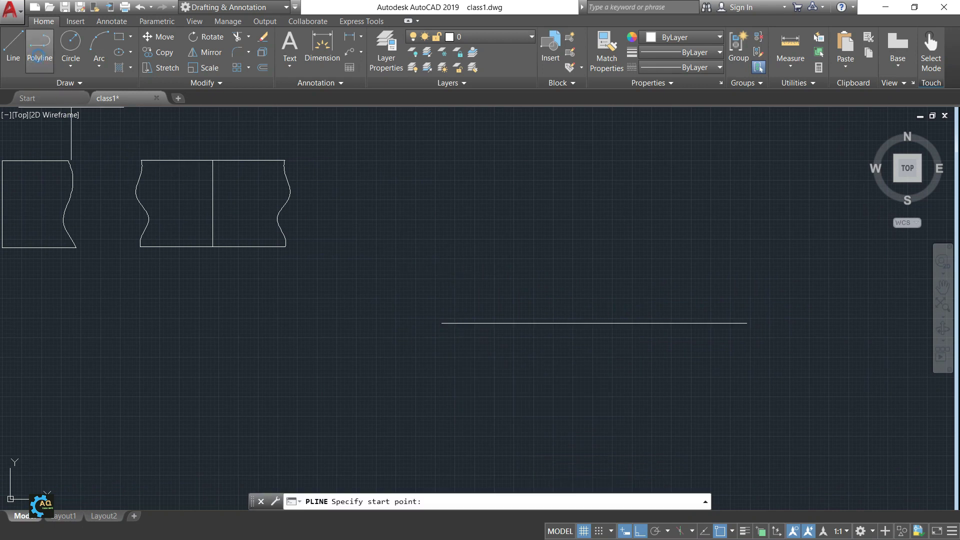
click(426, 270)
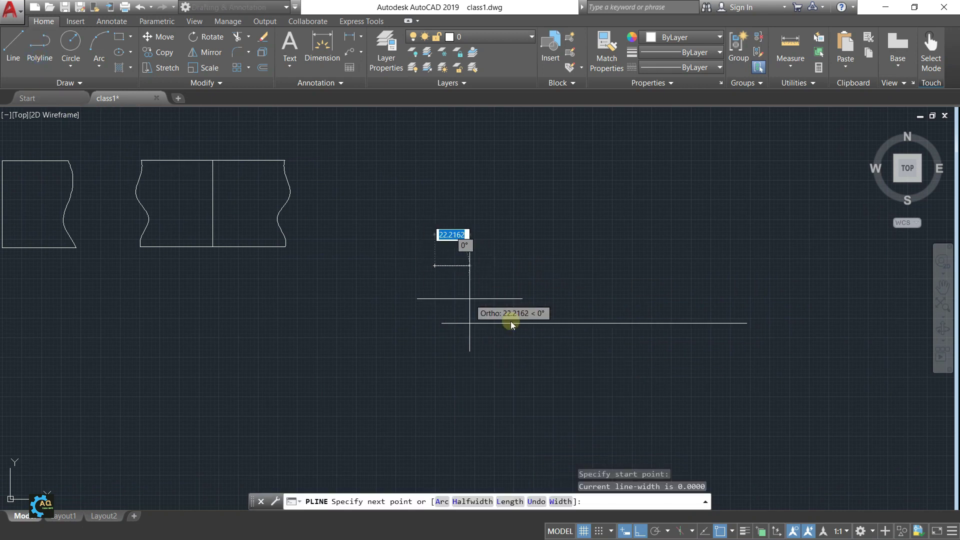
click(638, 531)
scroll(432, 207, up, 2)
click(471, 333)
click(386, 359)
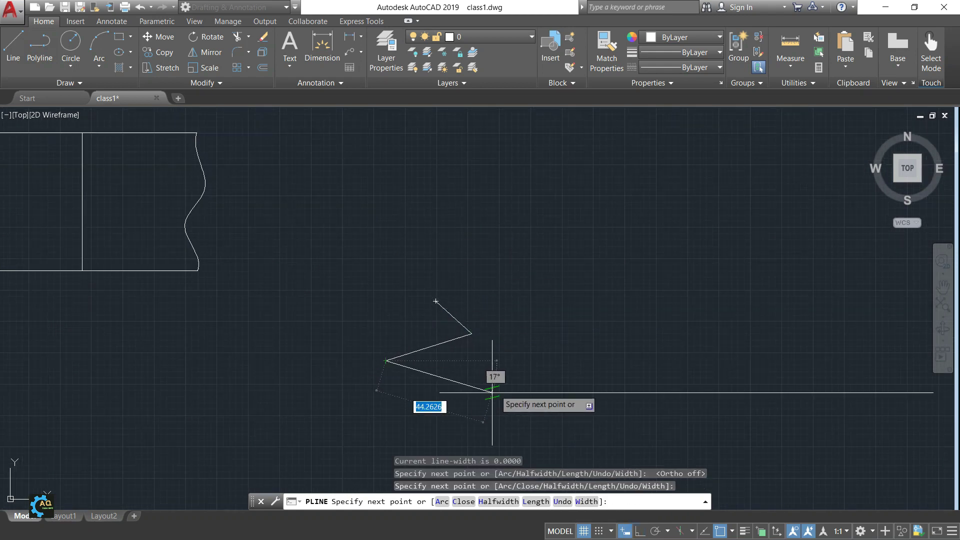
click(497, 384)
click(370, 415)
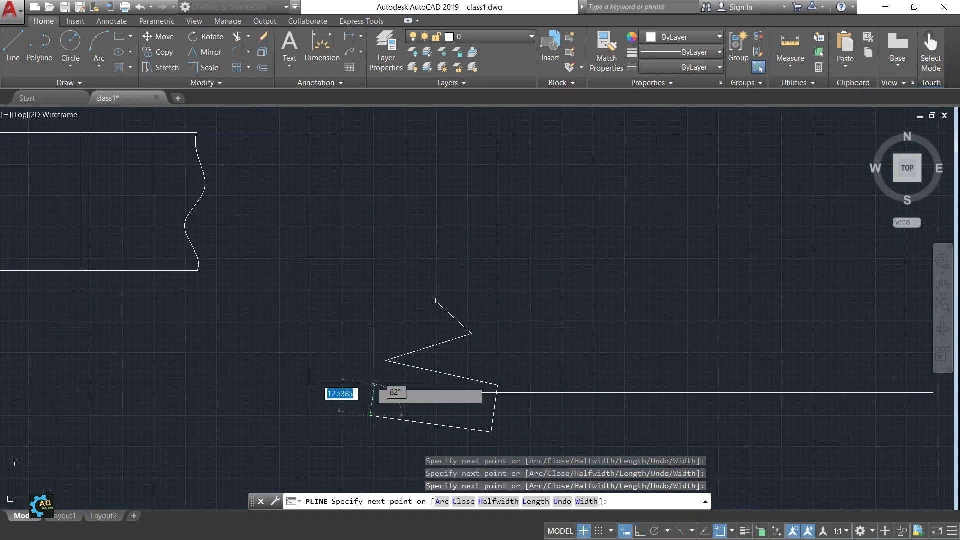
click(373, 317)
click(436, 302)
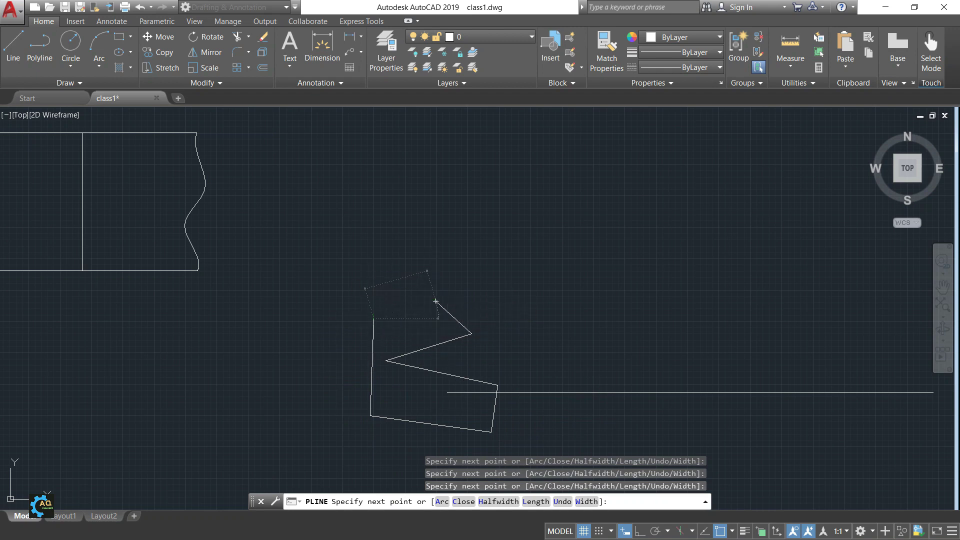
key(Escape)
middle_drag(569, 300, 486, 266)
middle_drag(436, 353, 432, 323)
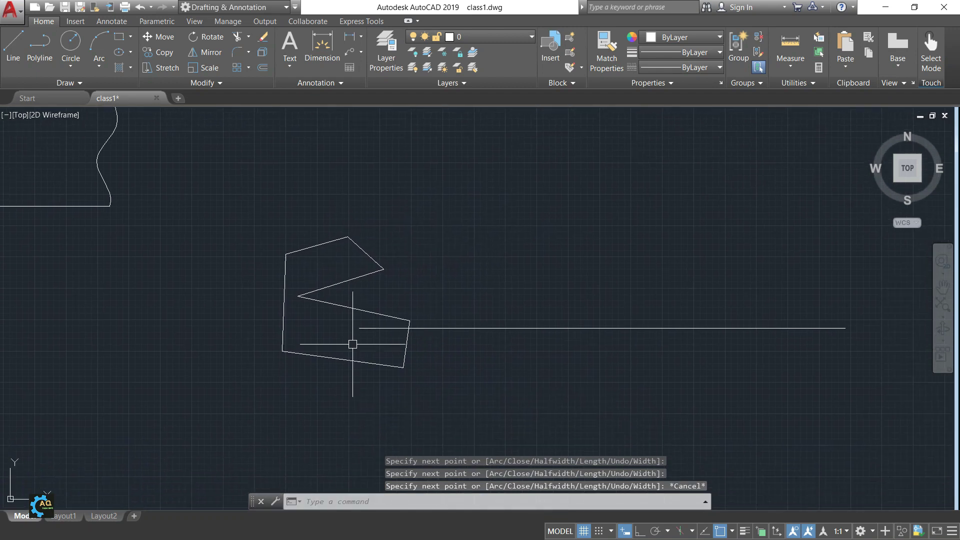
Move the zigzag piece so its right corner lands on the horizontal line's left endpoint
text(m)
key(Return)
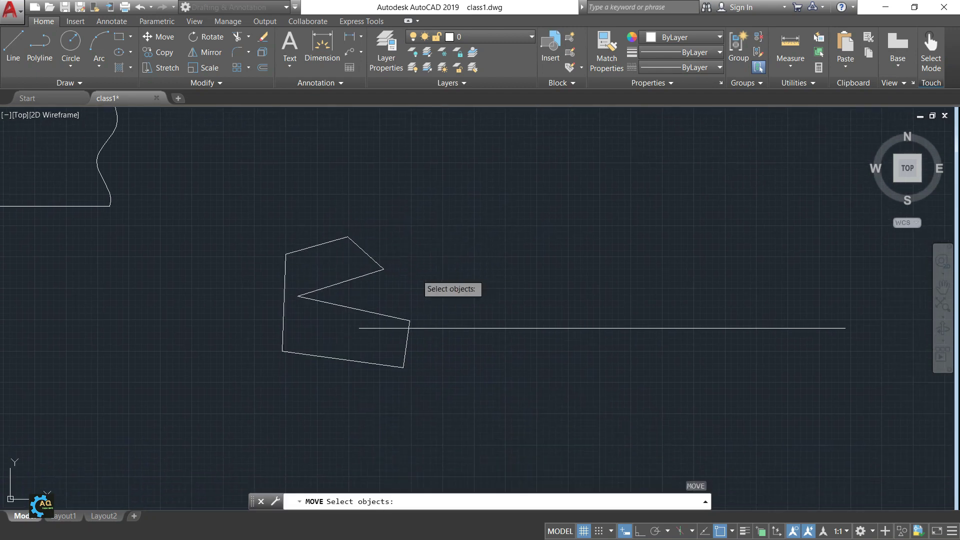
click(250, 215)
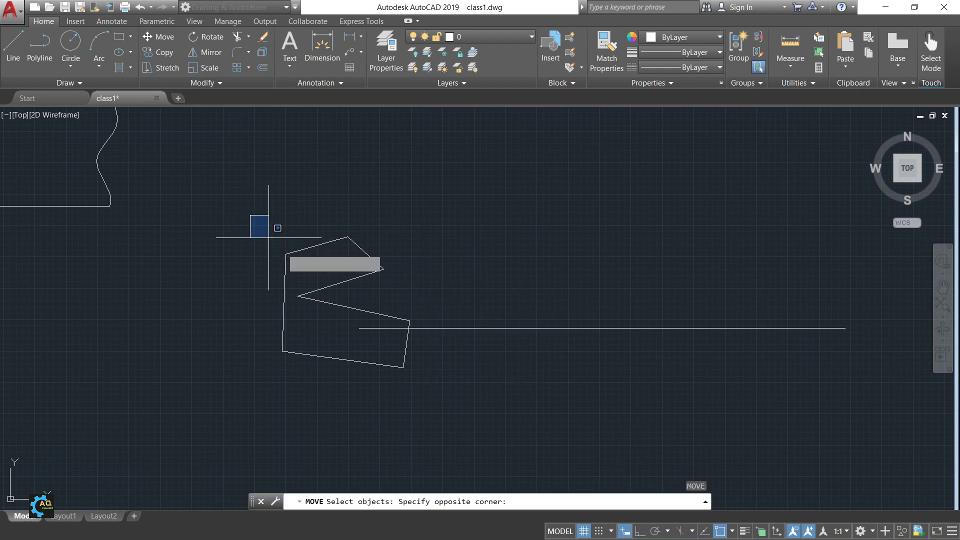
click(456, 397)
key(Return)
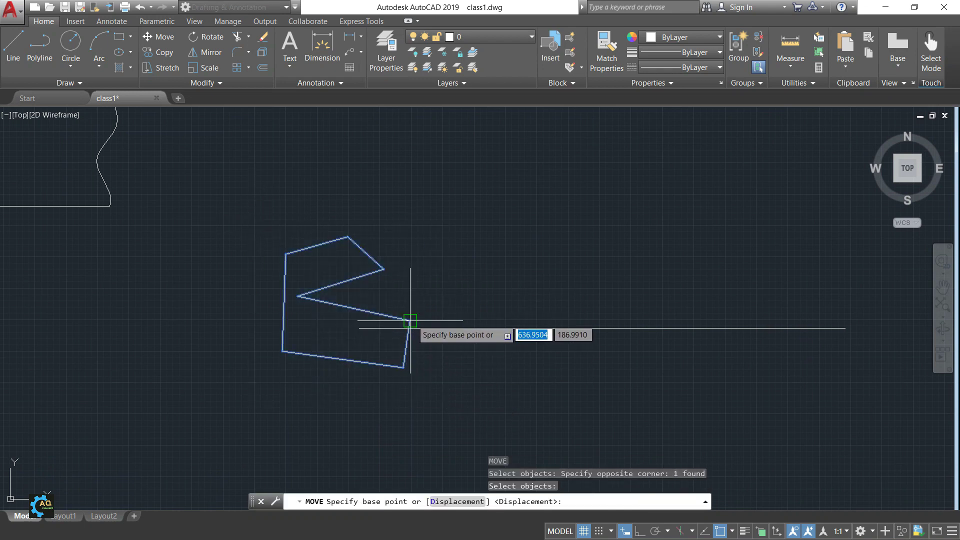
click(410, 320)
click(367, 324)
Pan and zoom to review the placement, then turn off polar tracking with F10
middle_drag(373, 345, 387, 335)
middle_drag(523, 353, 467, 347)
scroll(466, 347, down, 2)
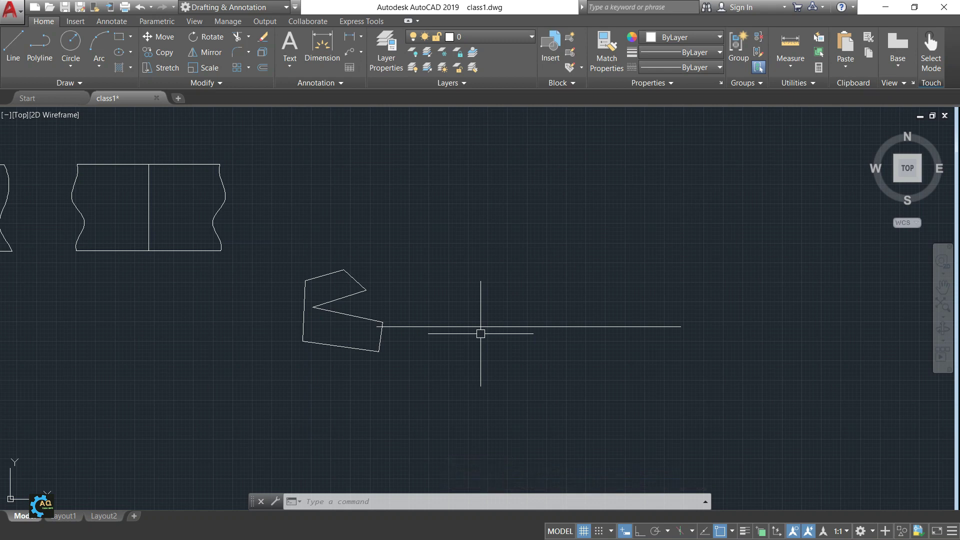
middle_drag(490, 330, 473, 322)
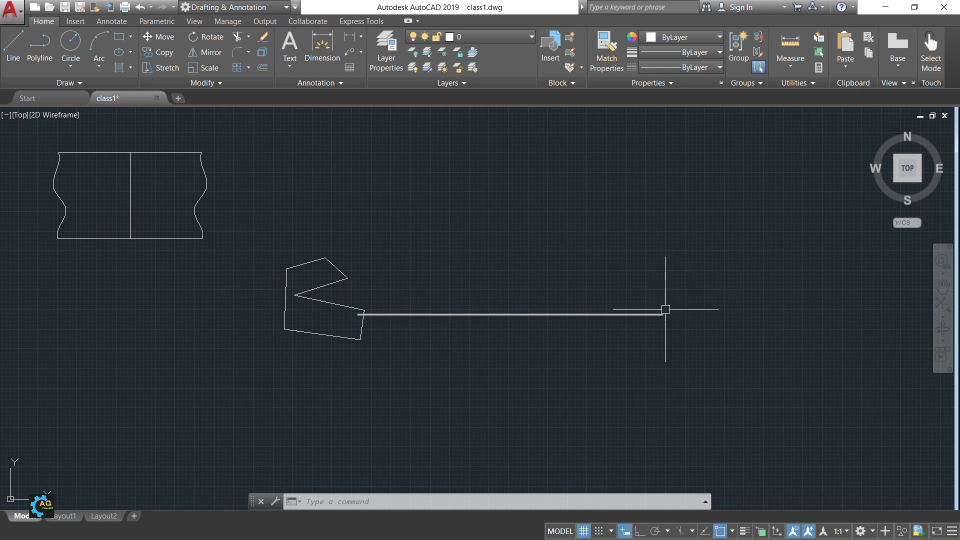
middle_drag(368, 316, 438, 303)
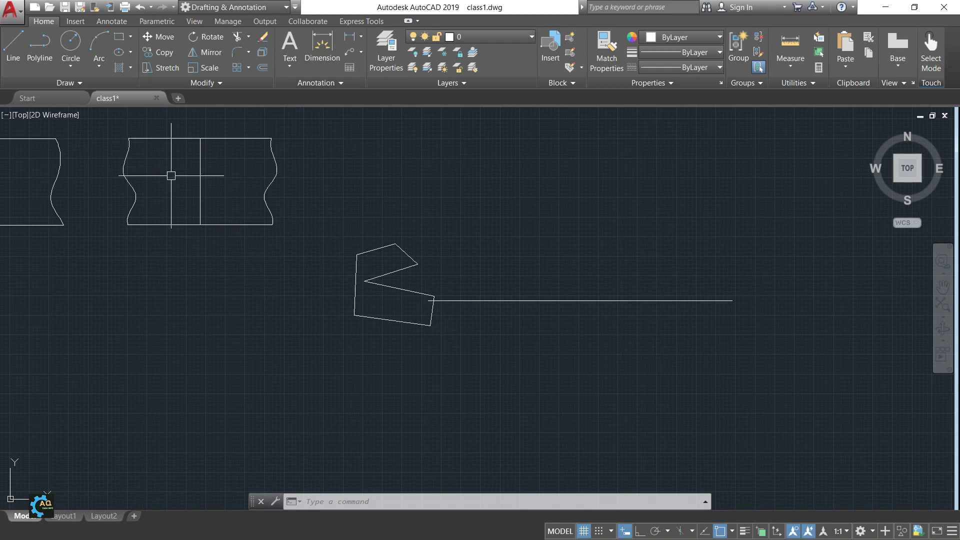
middle_drag(378, 267, 357, 277)
middle_drag(739, 311, 720, 300)
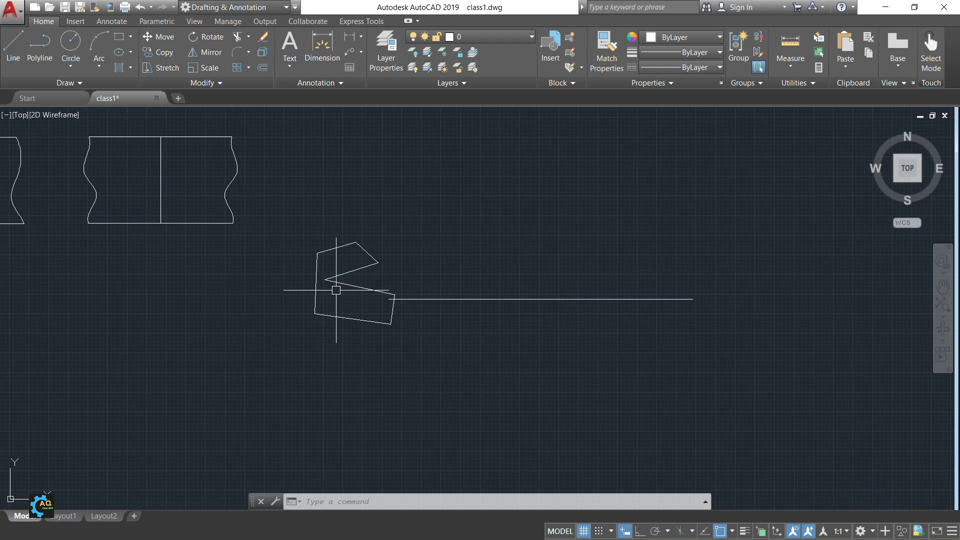
key(F10)
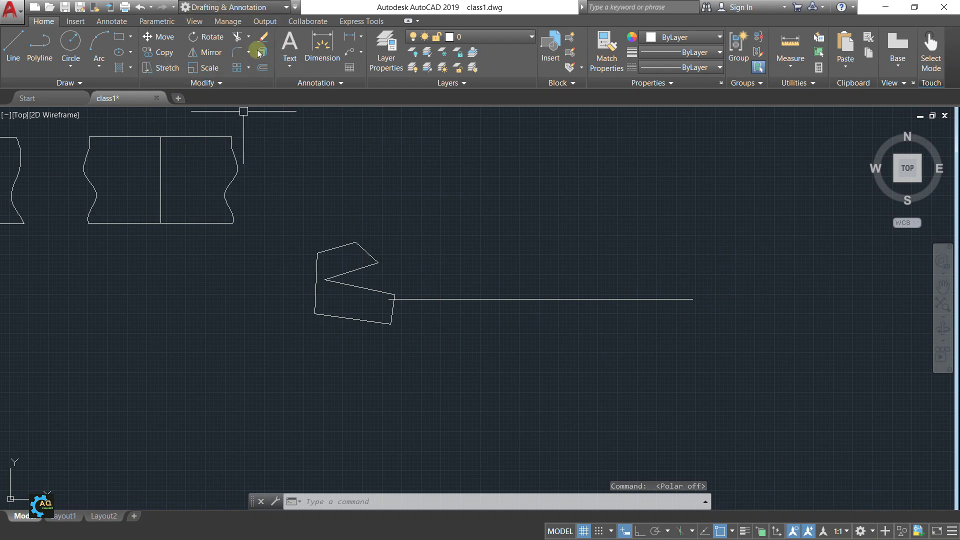
Start MIRROR and make two aborted attempts at window-selecting the zigzag piece
middle_drag(397, 214, 381, 221)
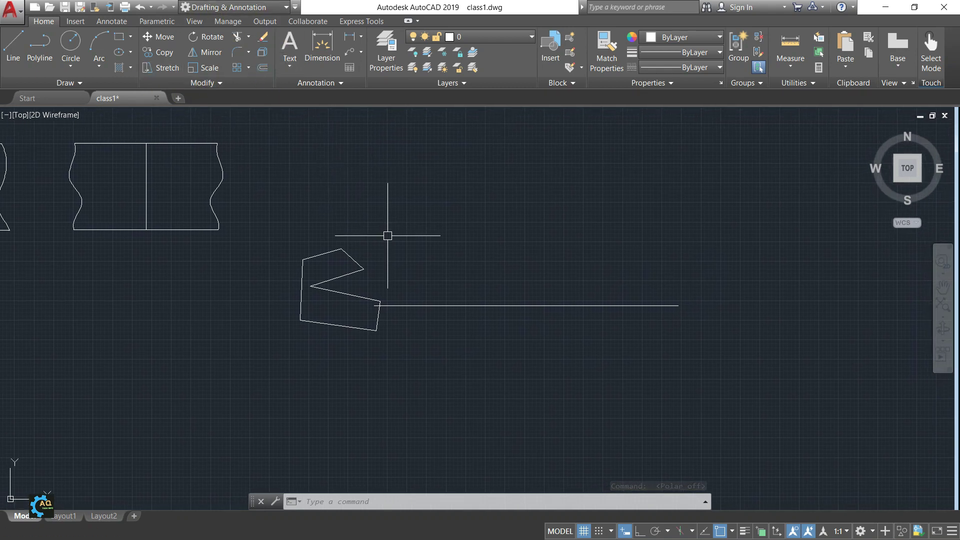
middle_drag(335, 144, 298, 136)
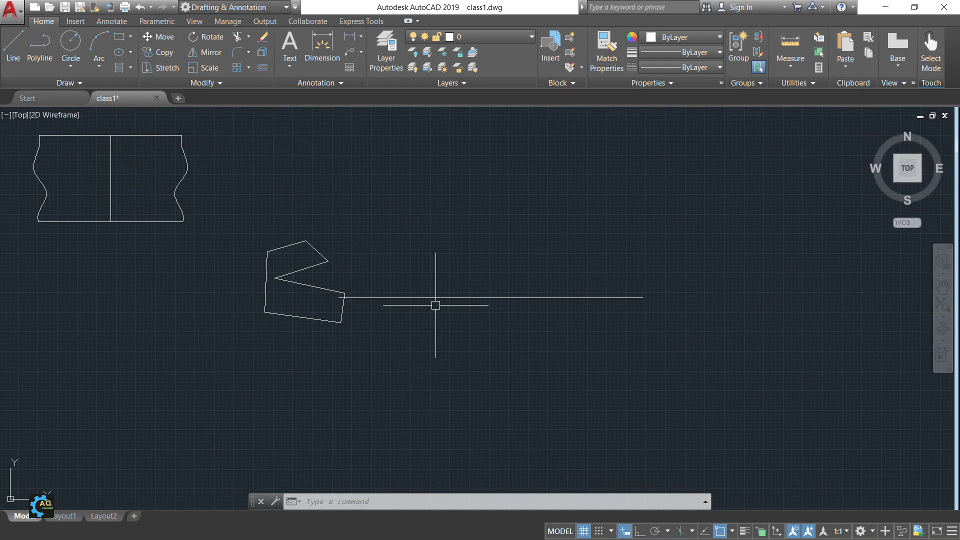
text(MI)
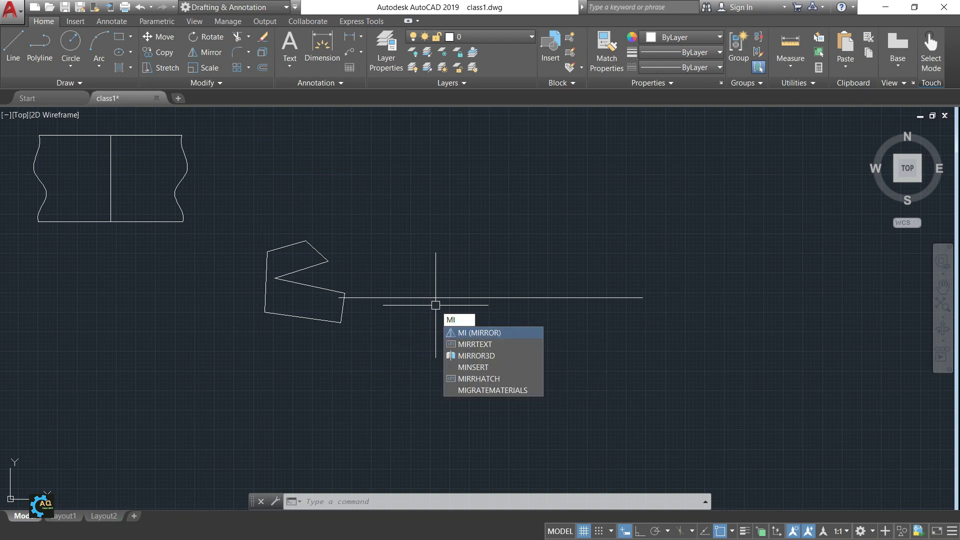
key(Return)
click(239, 222)
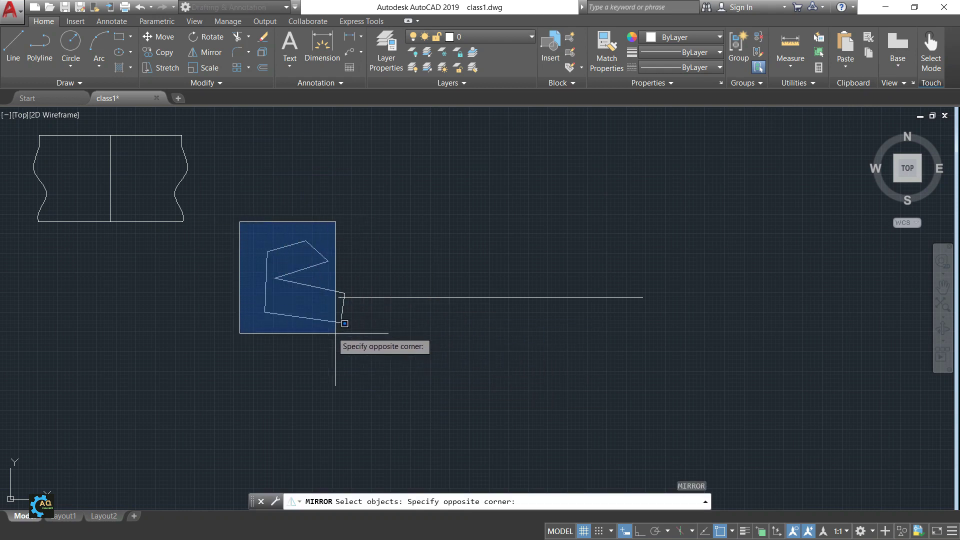
key(Escape)
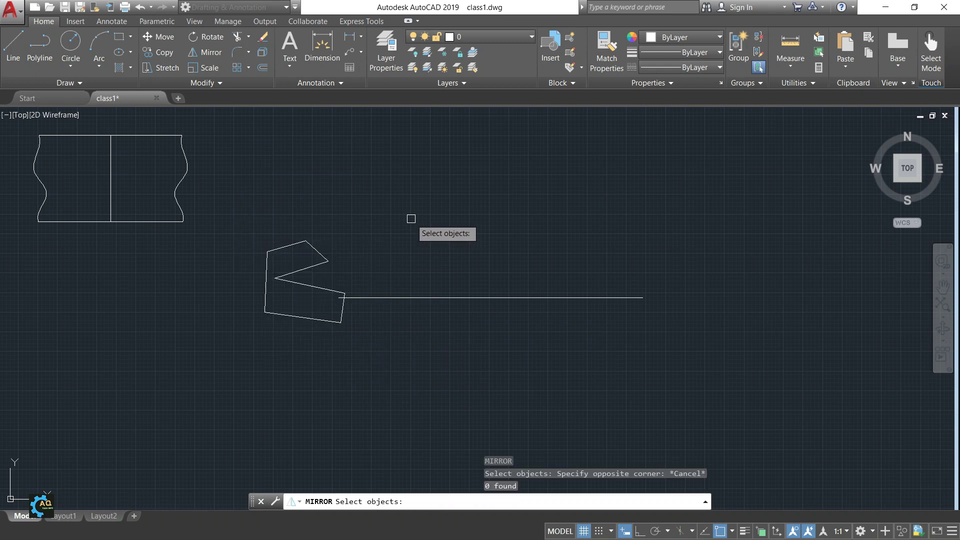
click(411, 219)
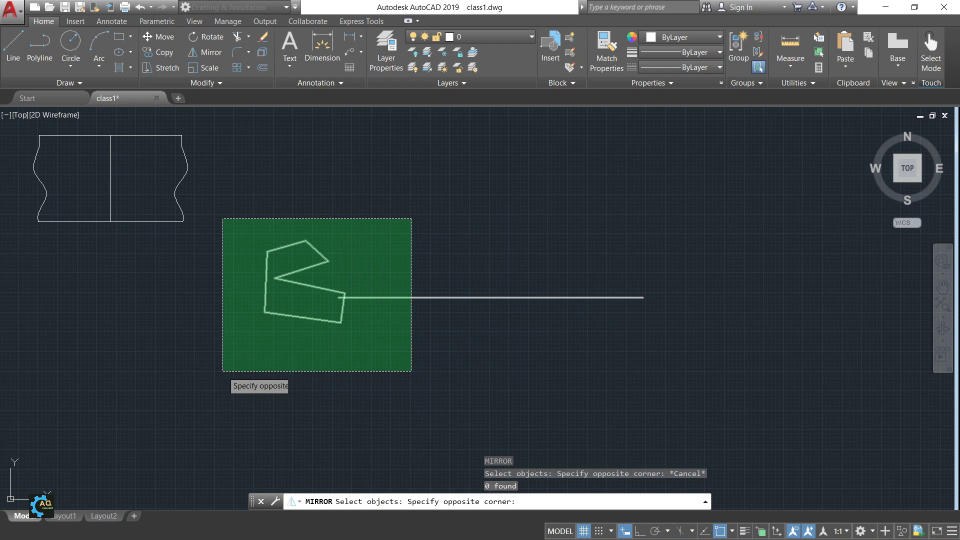
key(Escape)
key(Escape)
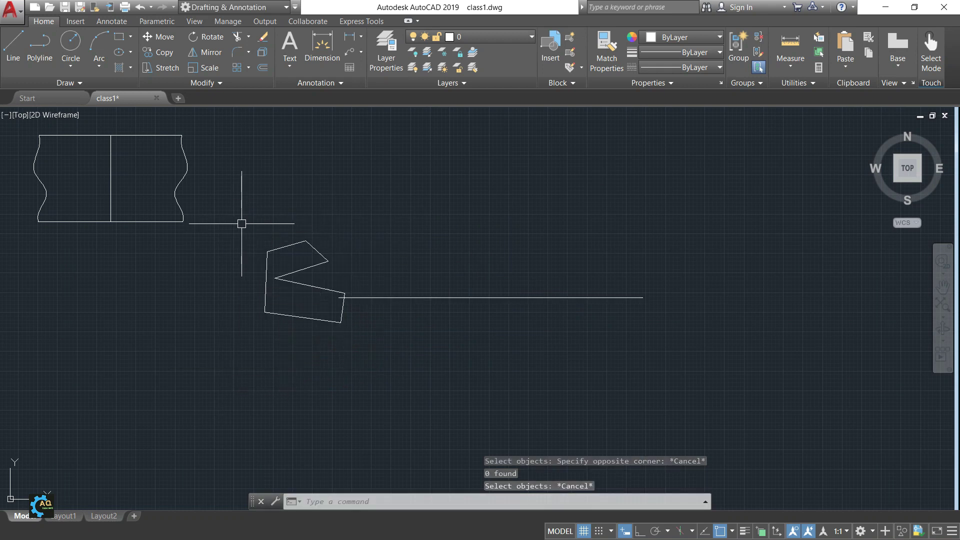
Window-select the zigzag piece with polar tracking off and start MIRROR on it
click(241, 223)
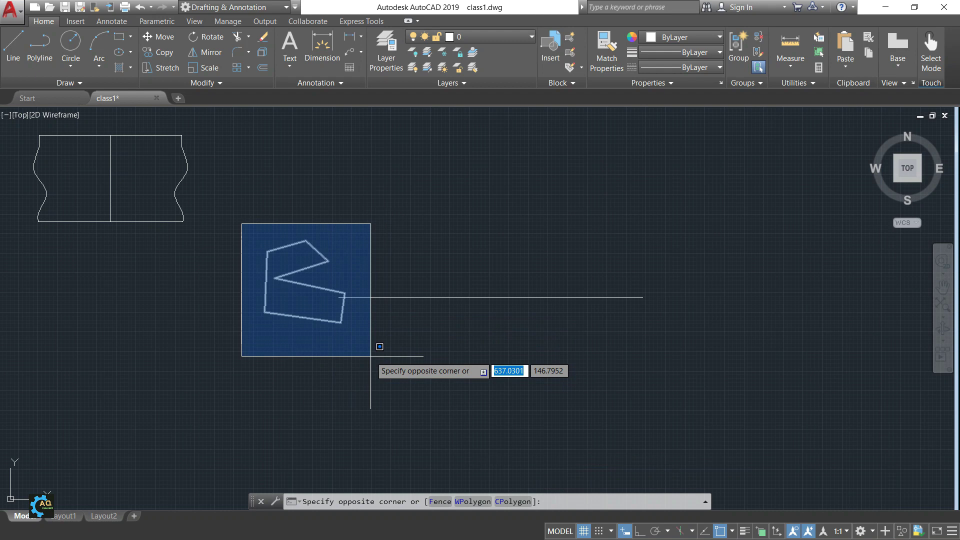
key(F10)
key(F10)
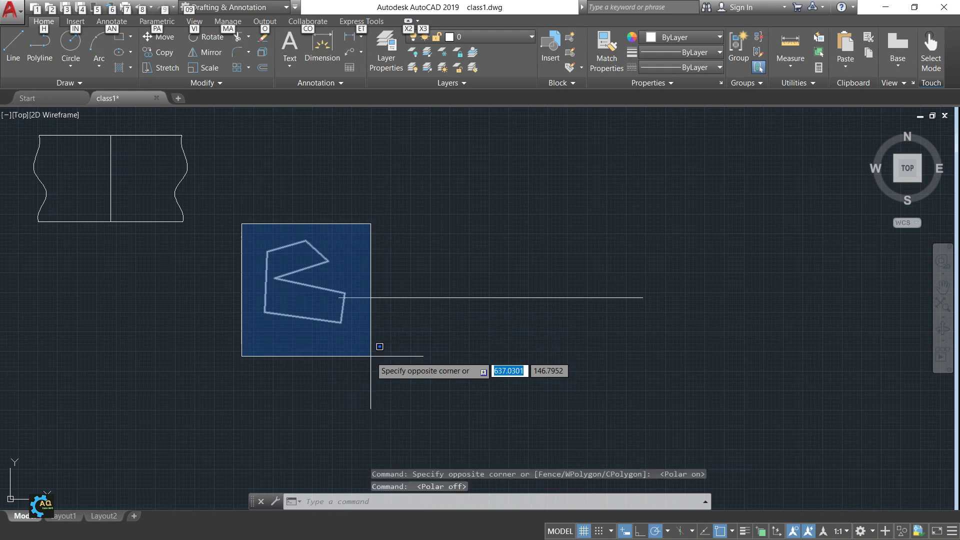
click(371, 356)
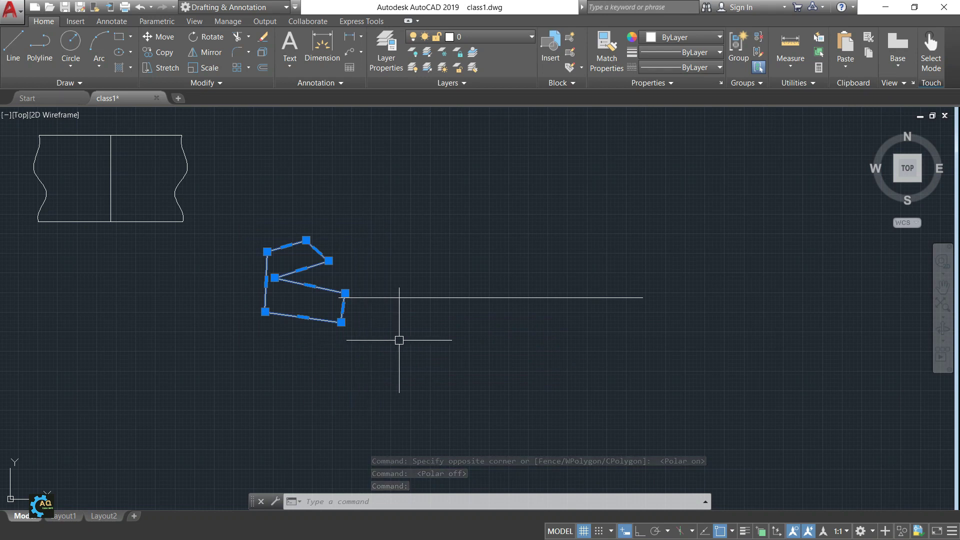
text(mi)
key(Return)
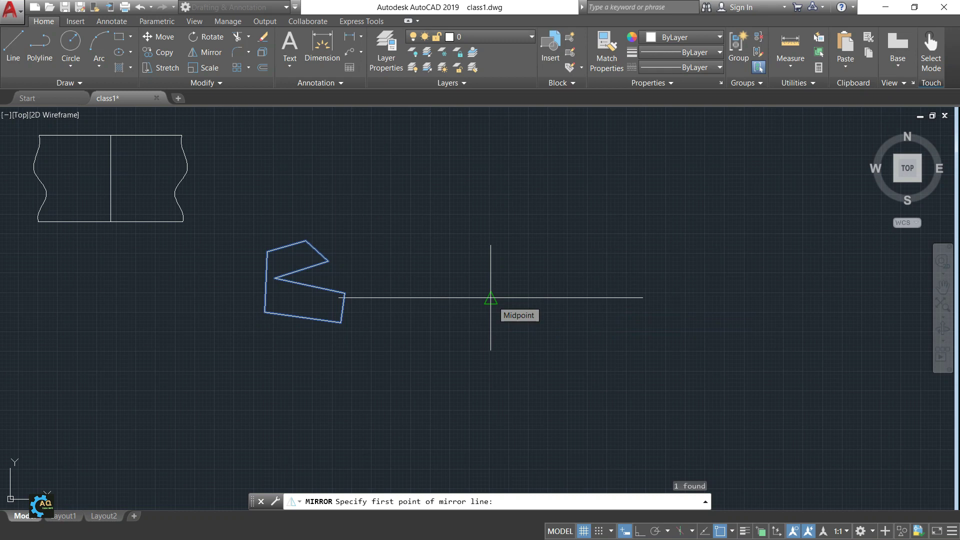
Mirror the zigzag piece about a vertical axis through the line's midpoint, keeping the original
click(490, 298)
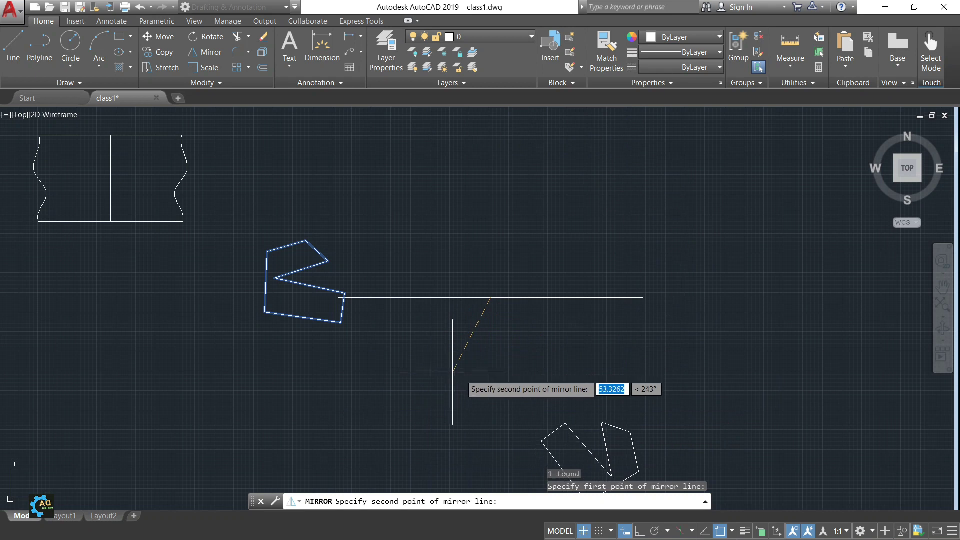
click(639, 531)
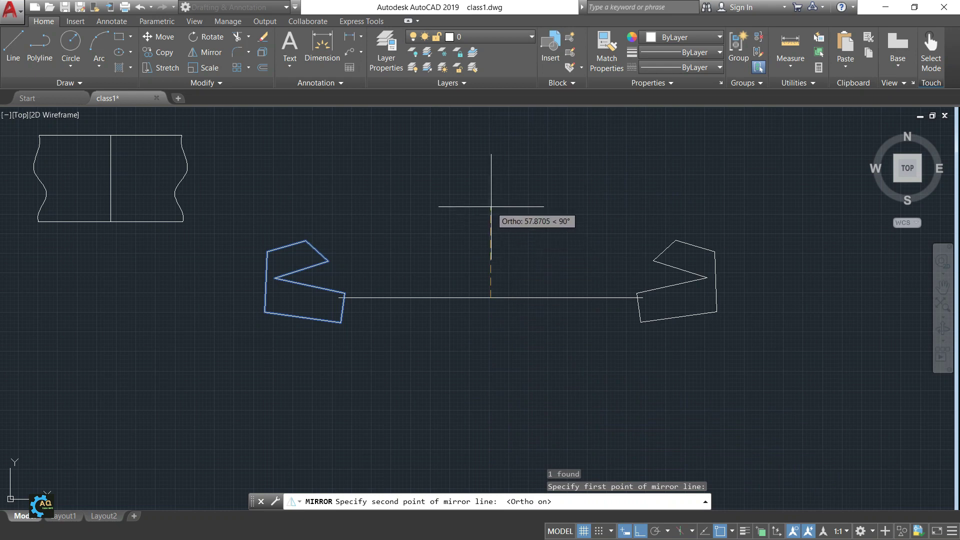
click(492, 357)
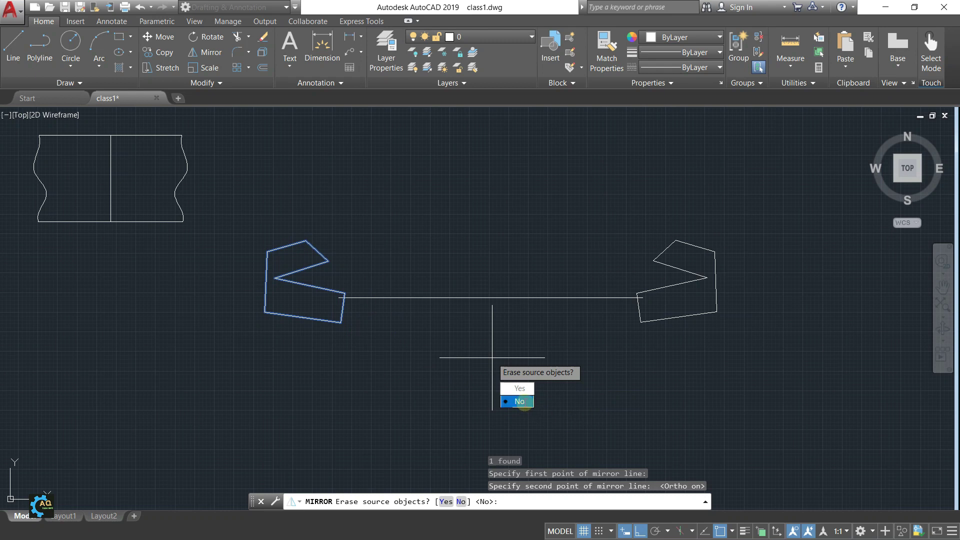
click(521, 403)
middle_drag(596, 370, 596, 344)
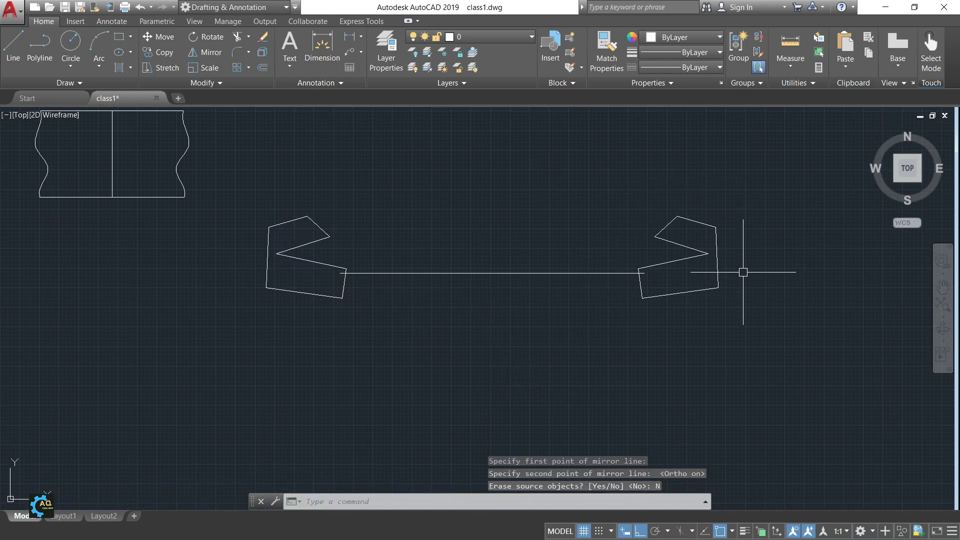
middle_drag(549, 354, 507, 374)
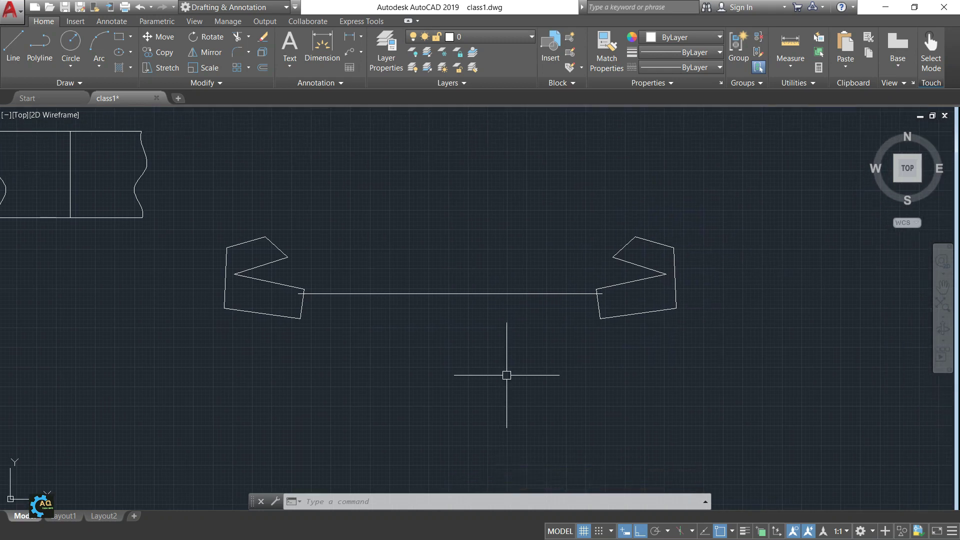
middle_drag(565, 357, 576, 342)
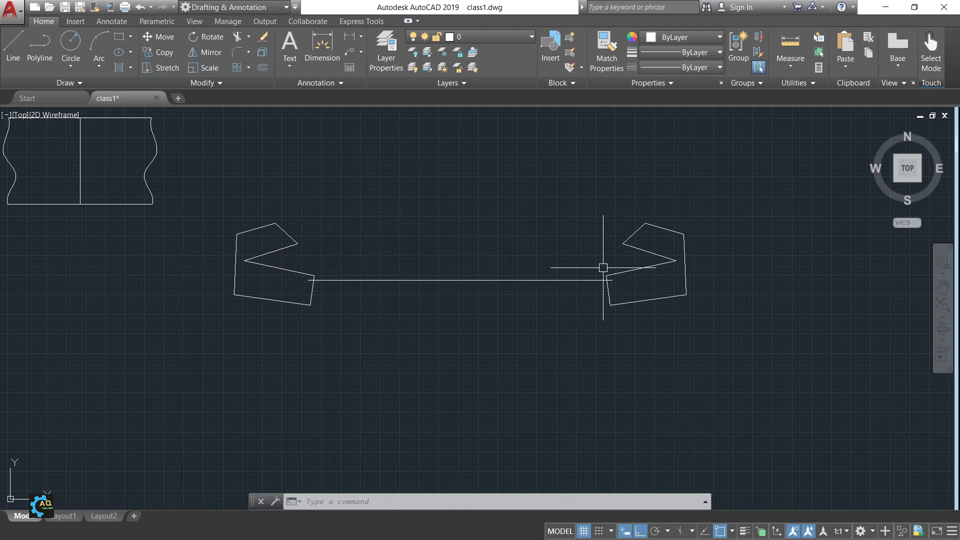
middle_drag(518, 259, 578, 278)
text(co)
key(Return)
click(278, 220)
click(379, 340)
key(Return)
click(342, 308)
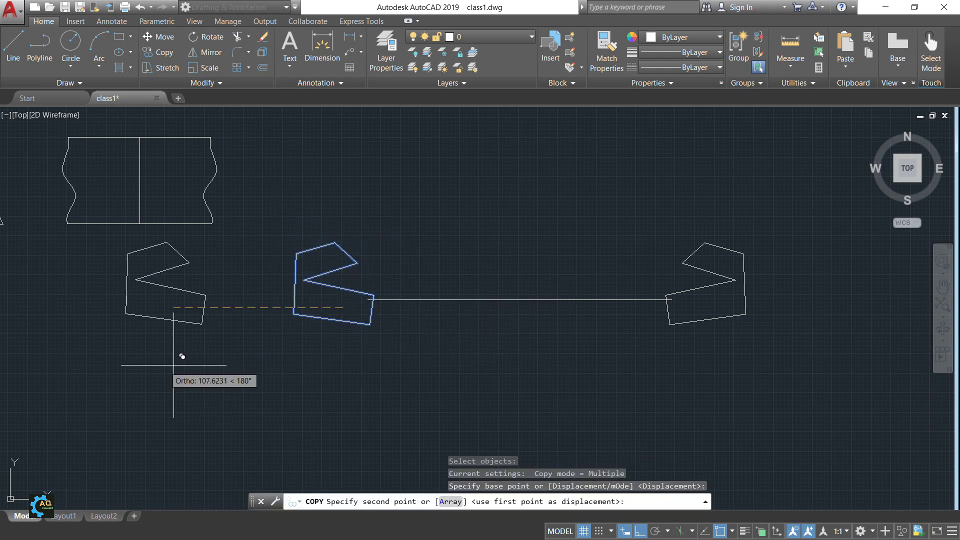
click(152, 320)
key(Escape)
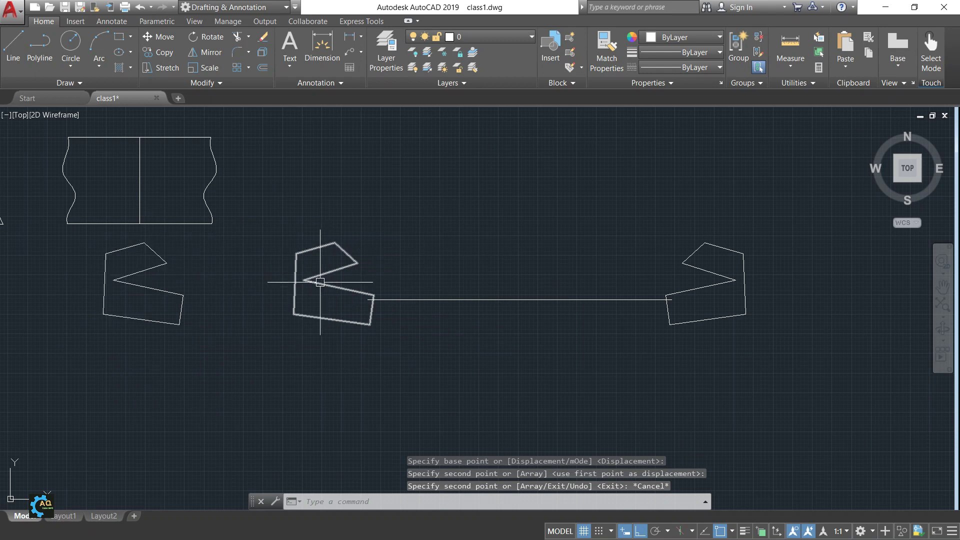
middle_drag(447, 268, 443, 272)
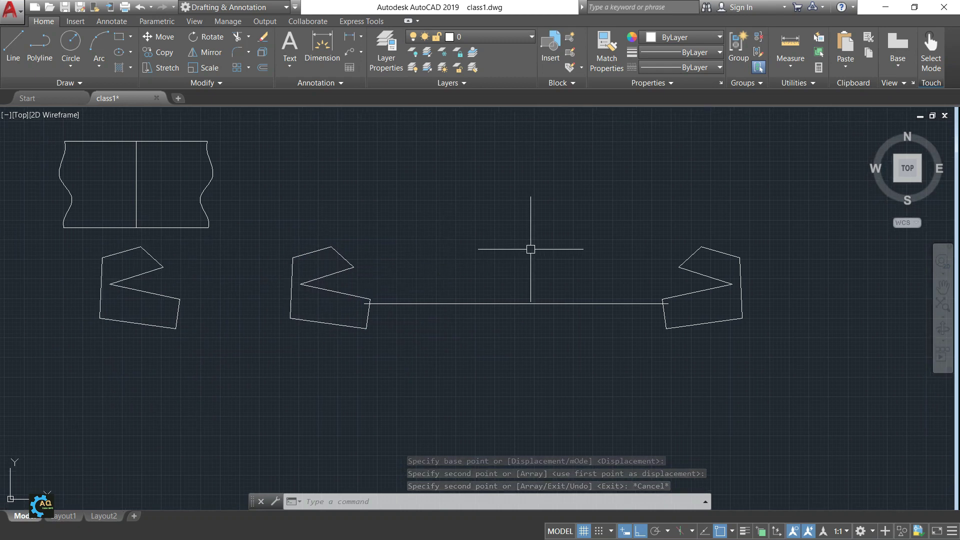
click(74, 248)
click(214, 334)
click(214, 265)
click(83, 348)
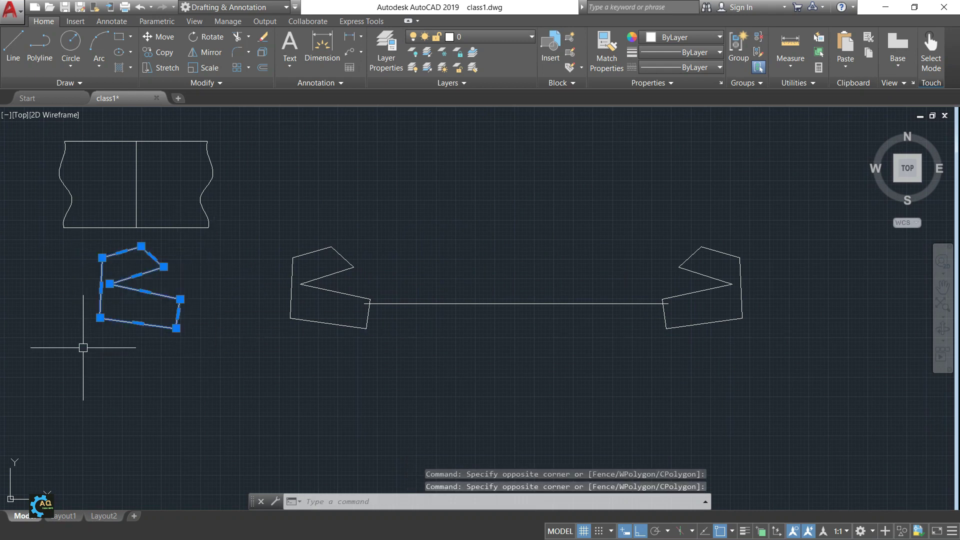
key(Delete)
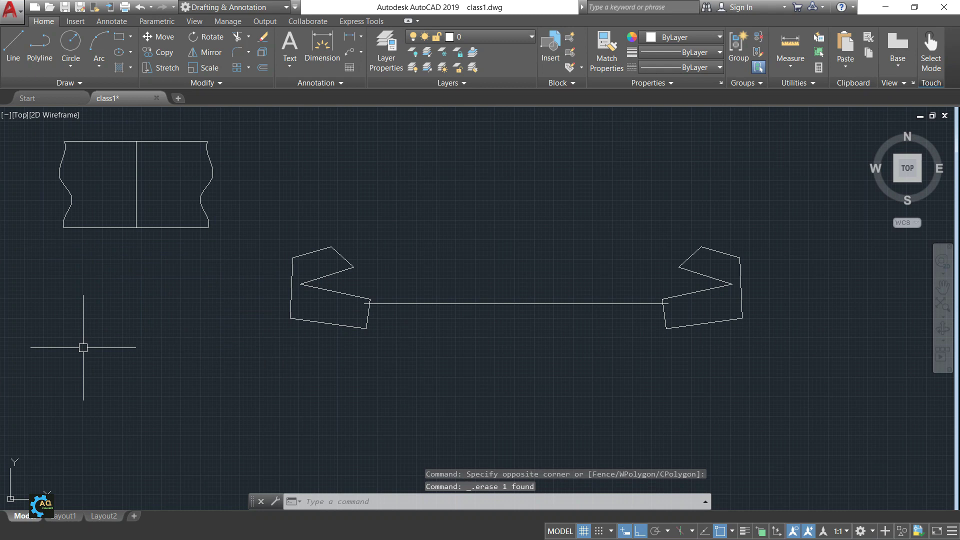
key(F10)
middle_drag(289, 290, 291, 221)
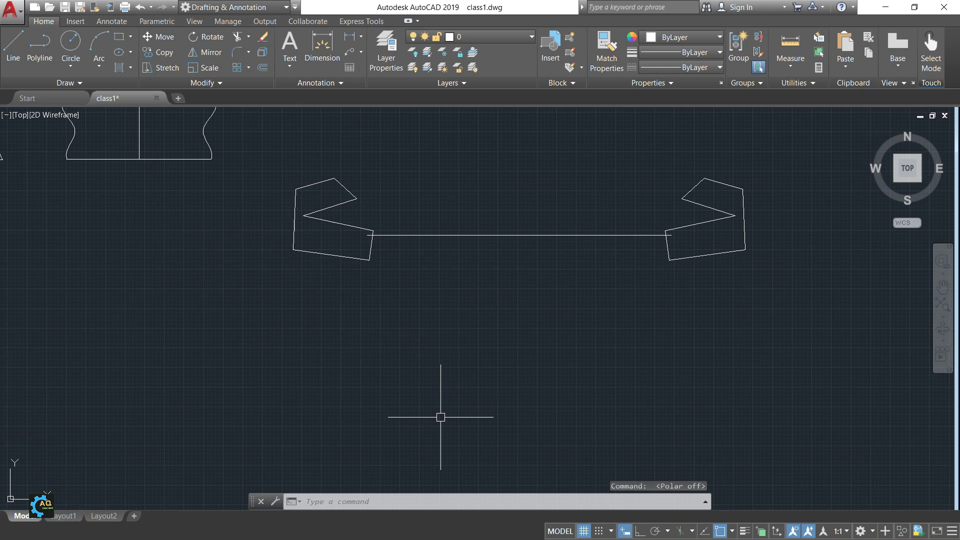
Draw a closed triangular polyline below the zigzag pair
click(40, 48)
click(356, 295)
click(280, 372)
click(468, 404)
click(419, 340)
click(355, 295)
key(Escape)
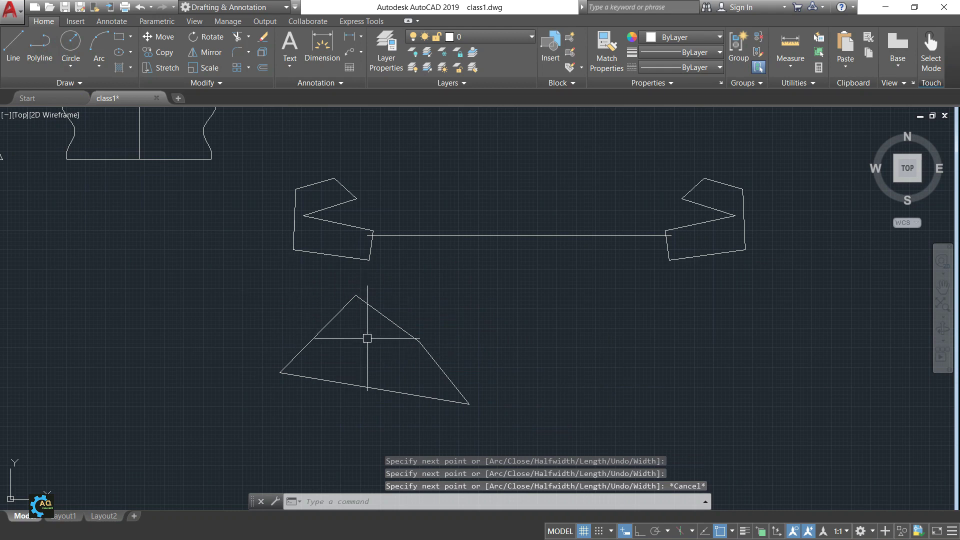
mouse_move(542, 370)
middle_down()
mouse_move(492, 310)
mouse_move(476, 311)
middle_up()
scroll(542, 310, down, 2)
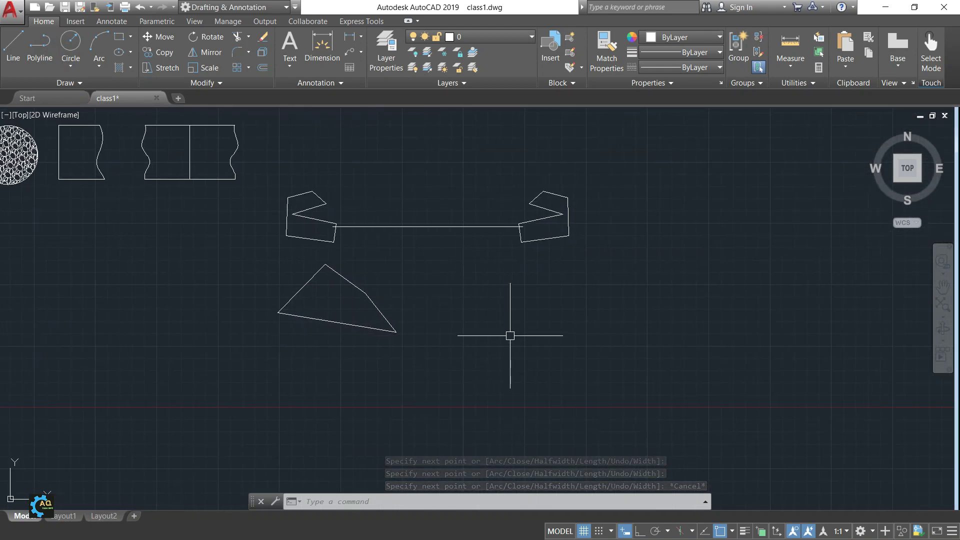
Draw a horizontal line starting to the right of the triangle, with Ortho on
text(l)
key(Return)
click(450, 323)
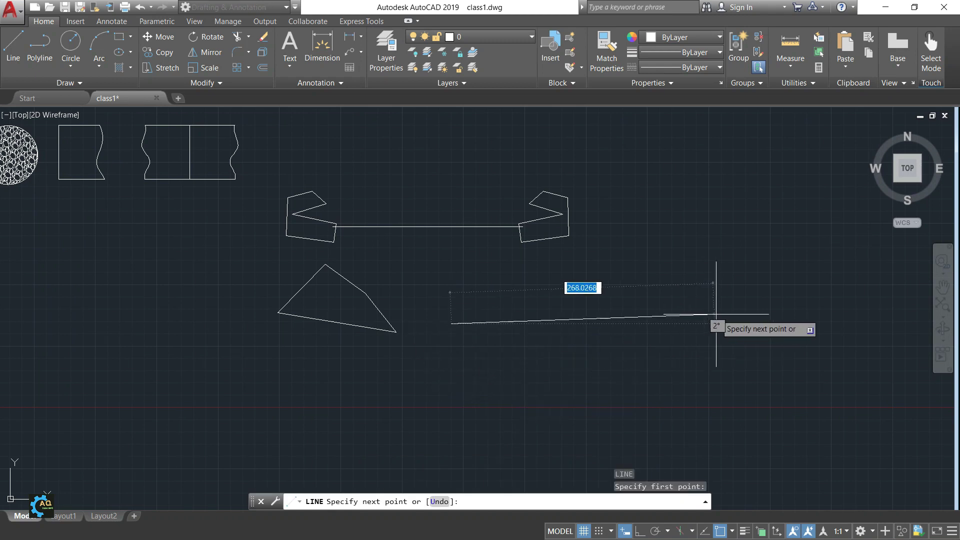
click(638, 531)
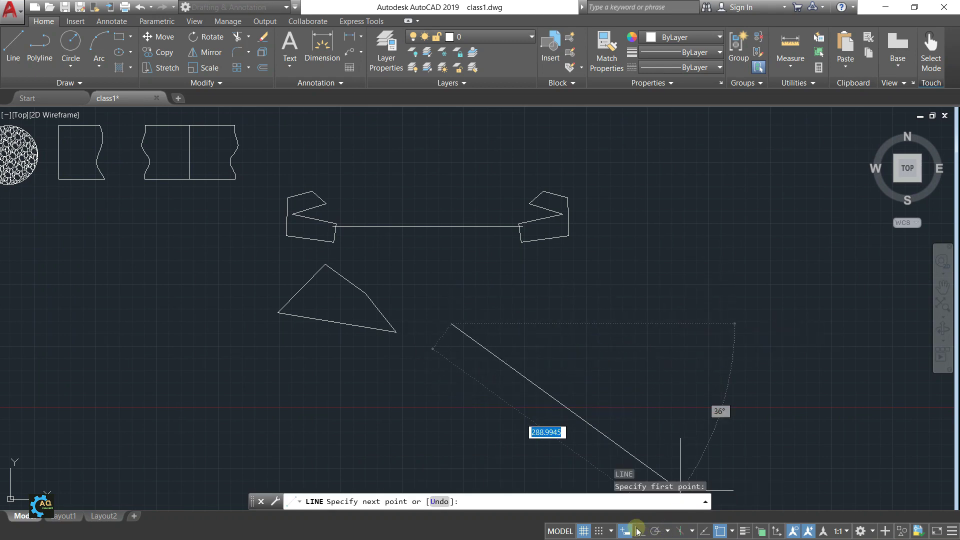
click(710, 300)
middle_drag(642, 369, 607, 358)
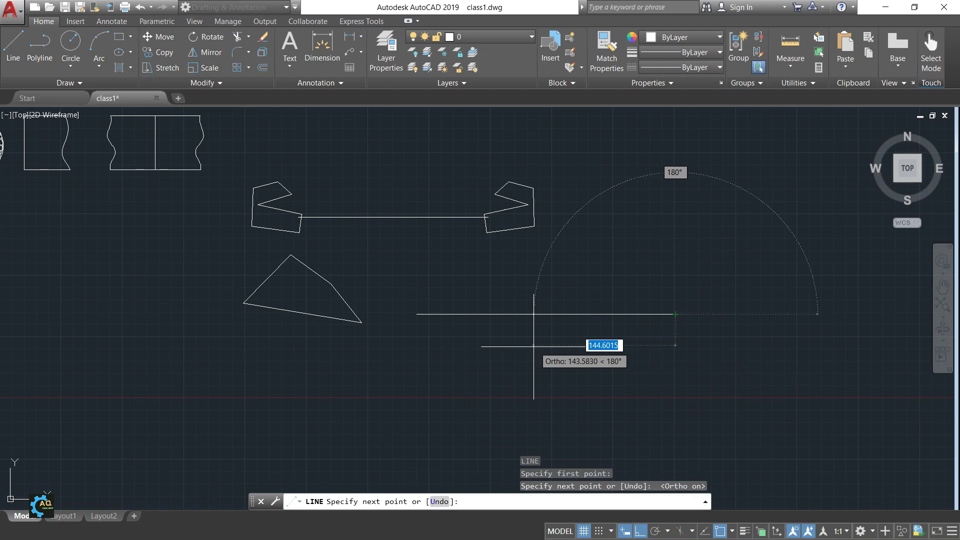
key(Escape)
middle_drag(516, 353, 501, 349)
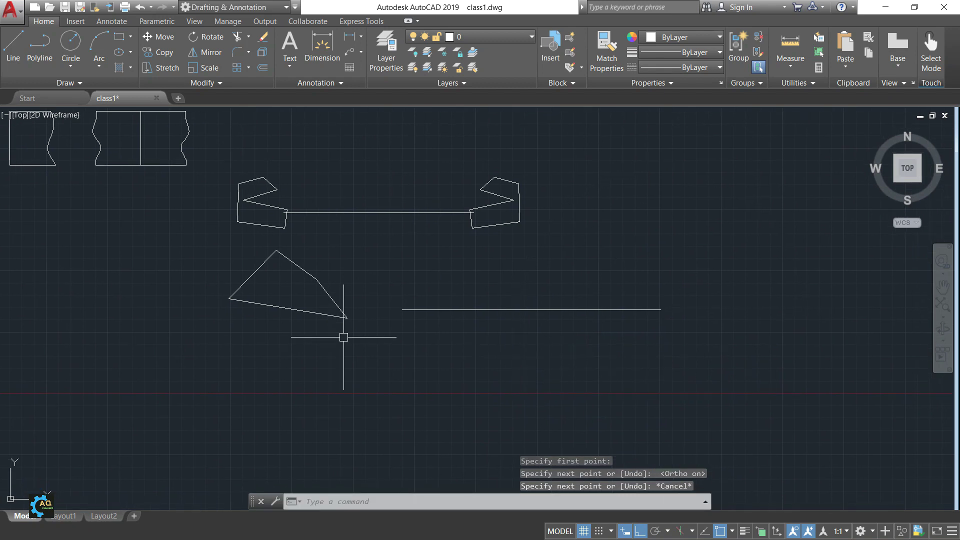
text(MI)
key(Return)
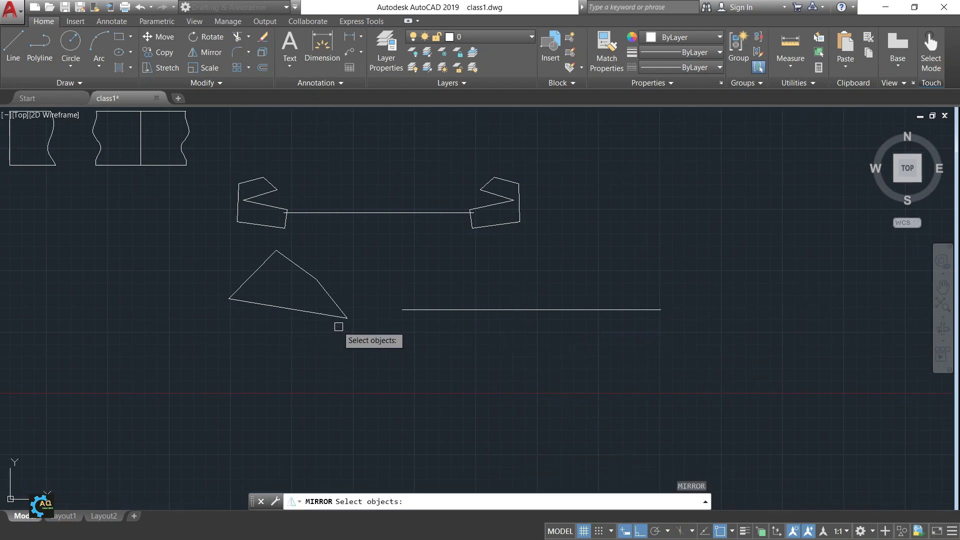
Mirror the triangle about a vertical axis at the line's left end, keeping the original
click(329, 316)
key(Return)
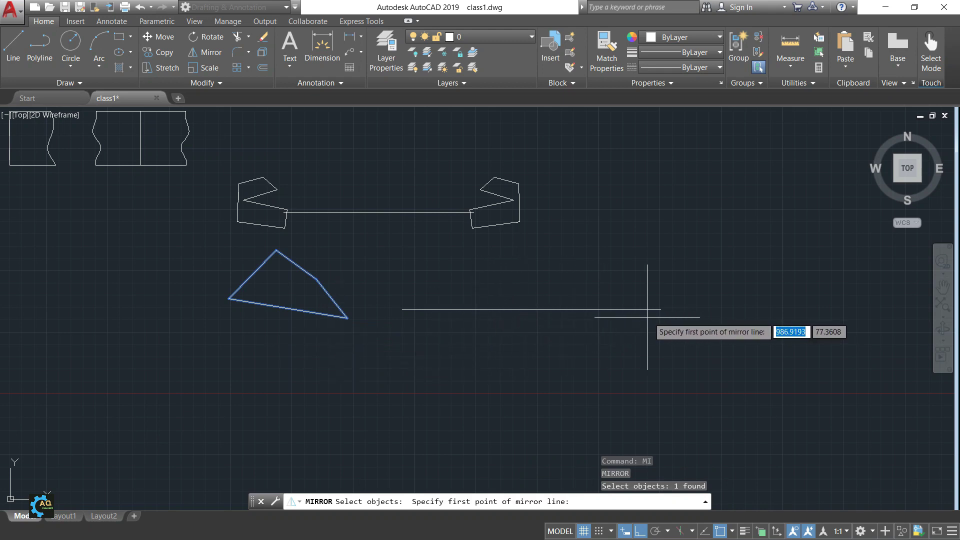
click(402, 310)
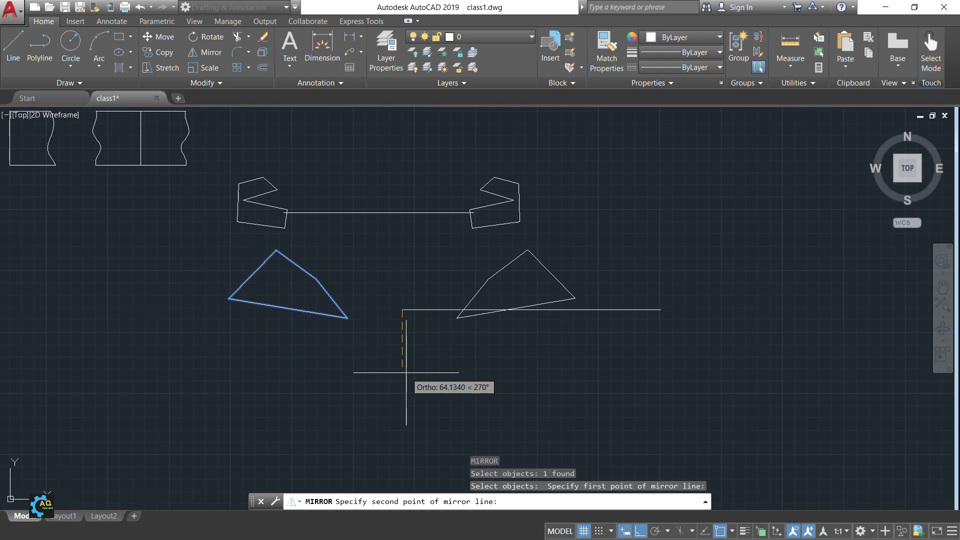
click(406, 372)
click(427, 411)
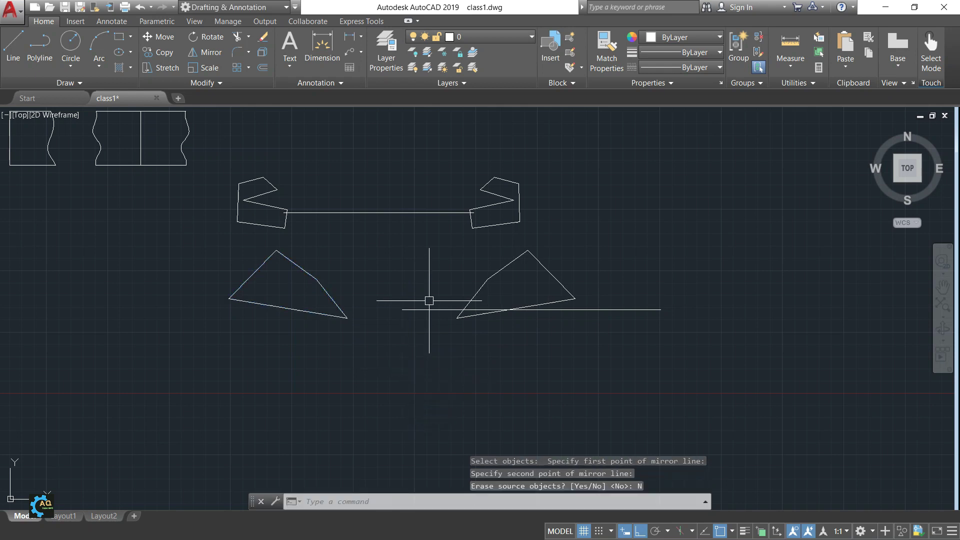
Start and cancel a line, then turn on the red screen-annotation pen
middle_drag(396, 300, 452, 301)
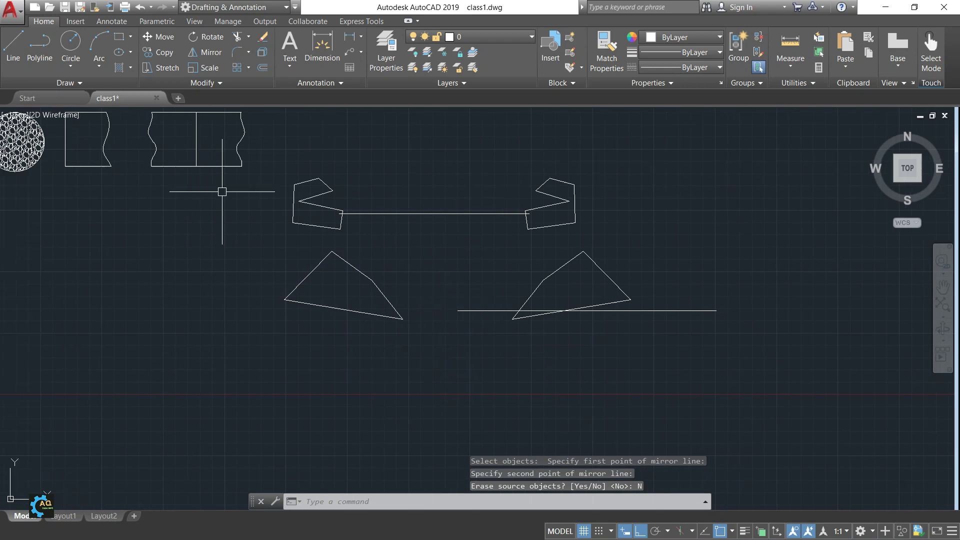
click(16, 58)
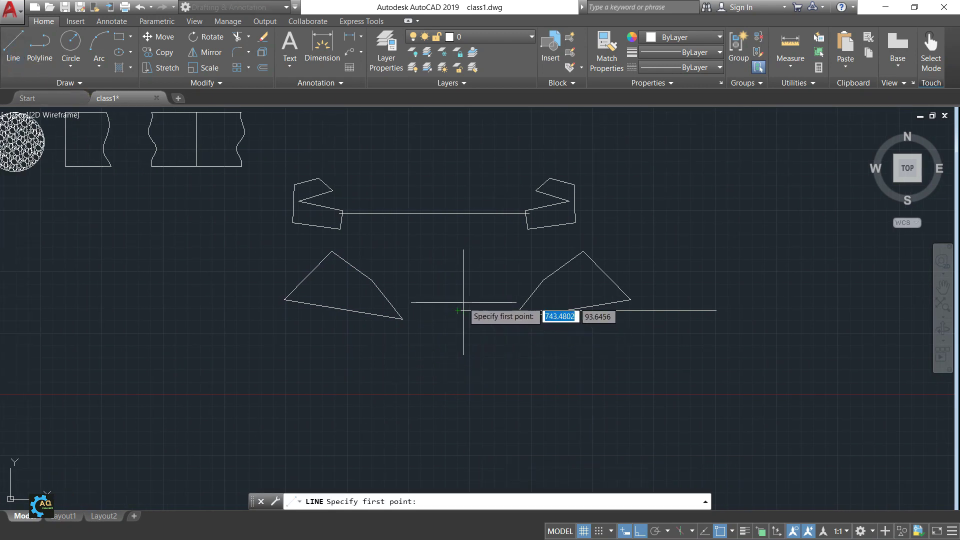
key(Escape)
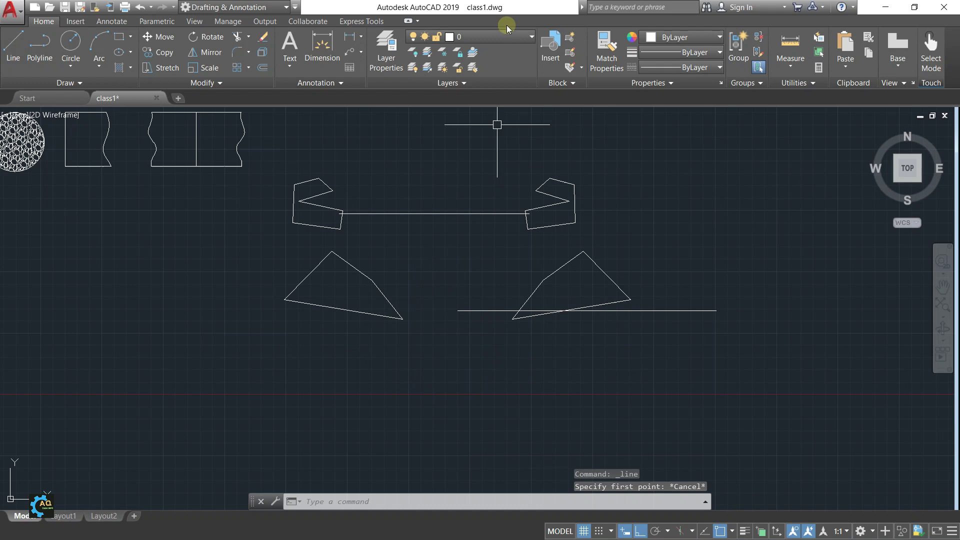
middle_drag(480, 212, 467, 231)
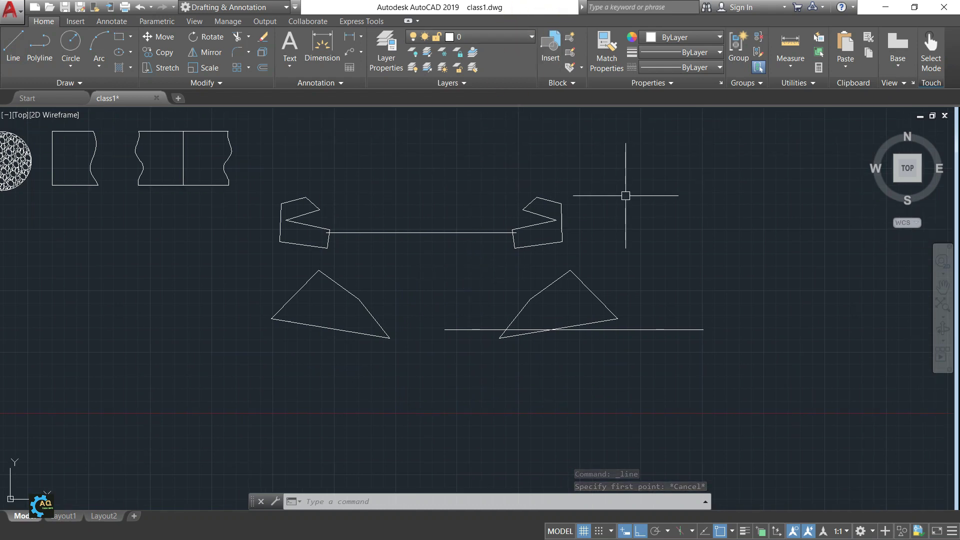
key(ctrl+alt+g)
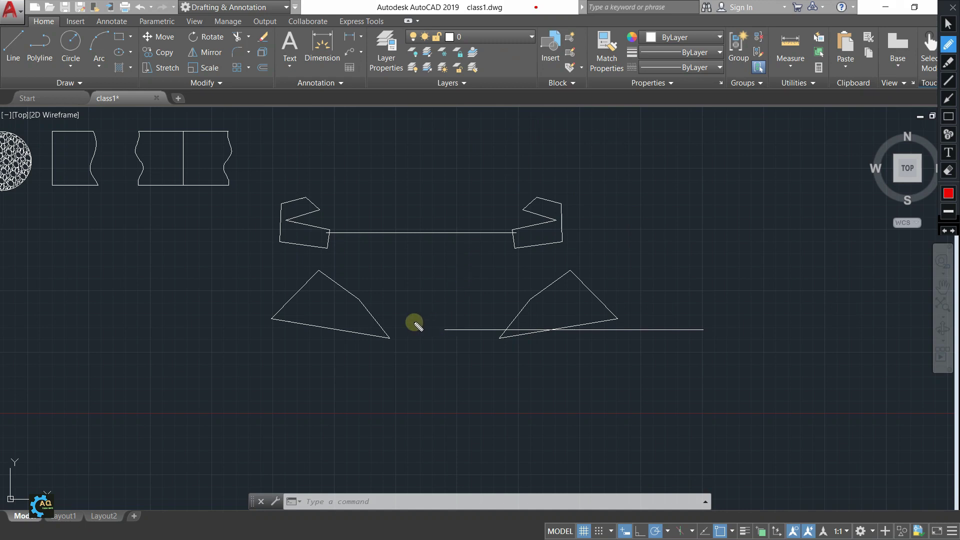
drag(444, 329, 450, 367)
mouse_move(445, 331)
mouse_down()
mouse_move(389, 335)
mouse_move(502, 340)
mouse_move(417, 316)
mouse_up()
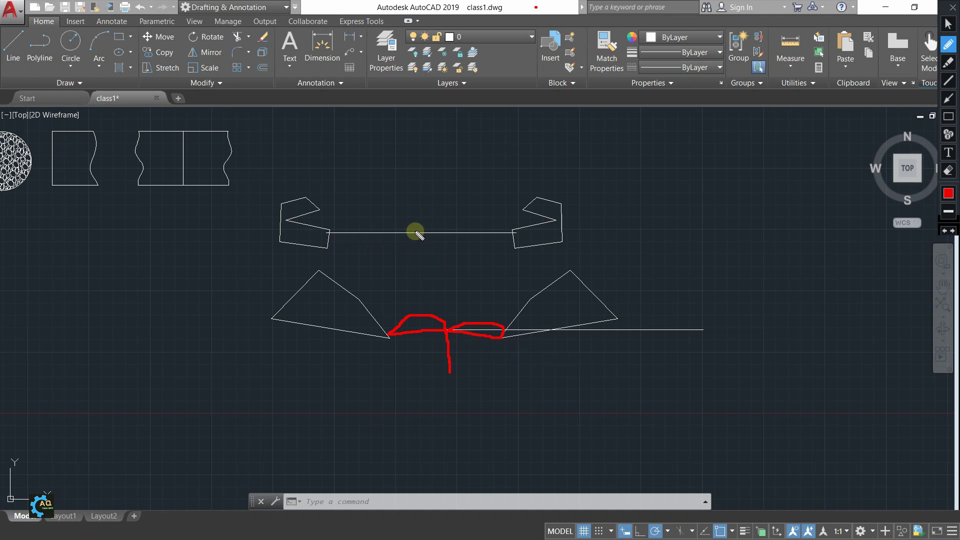
drag(419, 220, 419, 259)
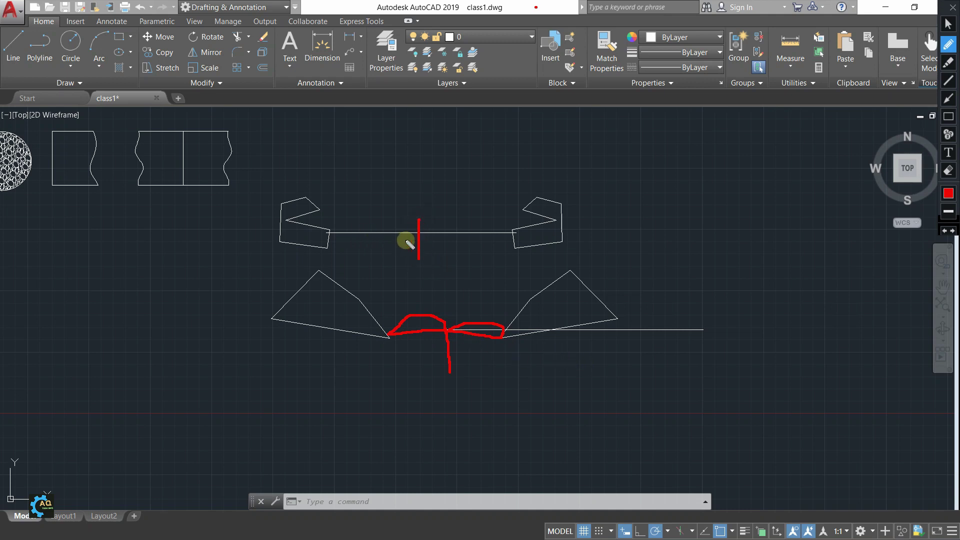
drag(327, 233, 329, 233)
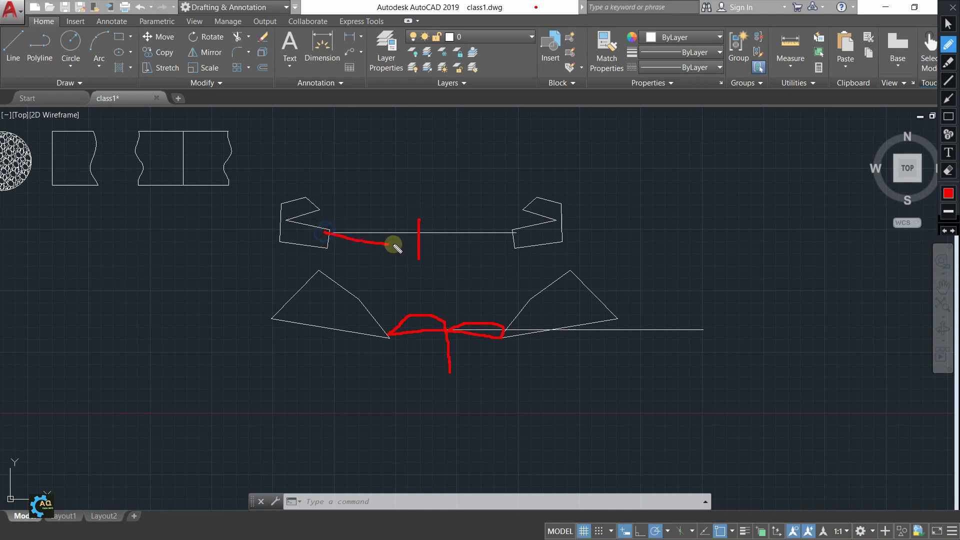
mouse_move(428, 237)
mouse_down()
mouse_move(480, 217)
mouse_move(521, 243)
mouse_move(422, 236)
mouse_up()
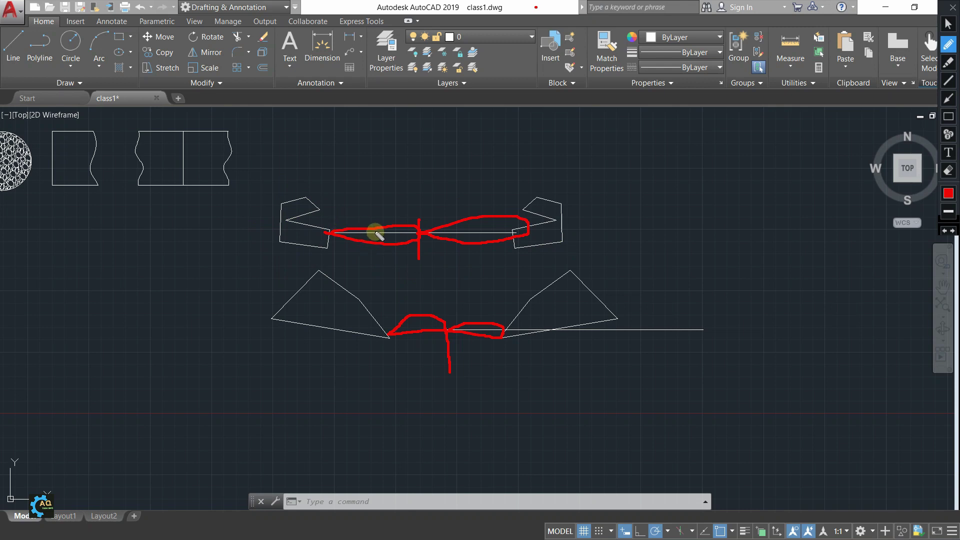
drag(374, 198, 374, 255)
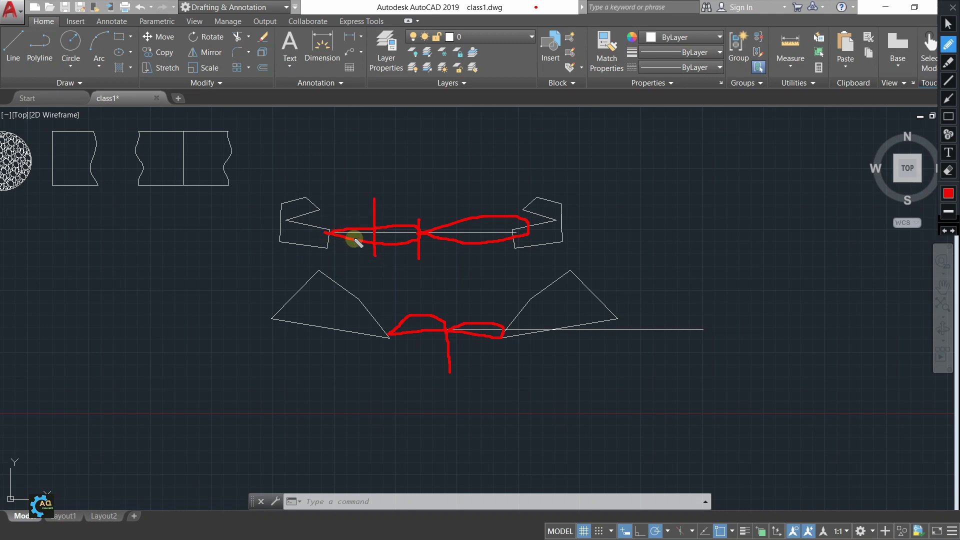
drag(425, 200, 437, 196)
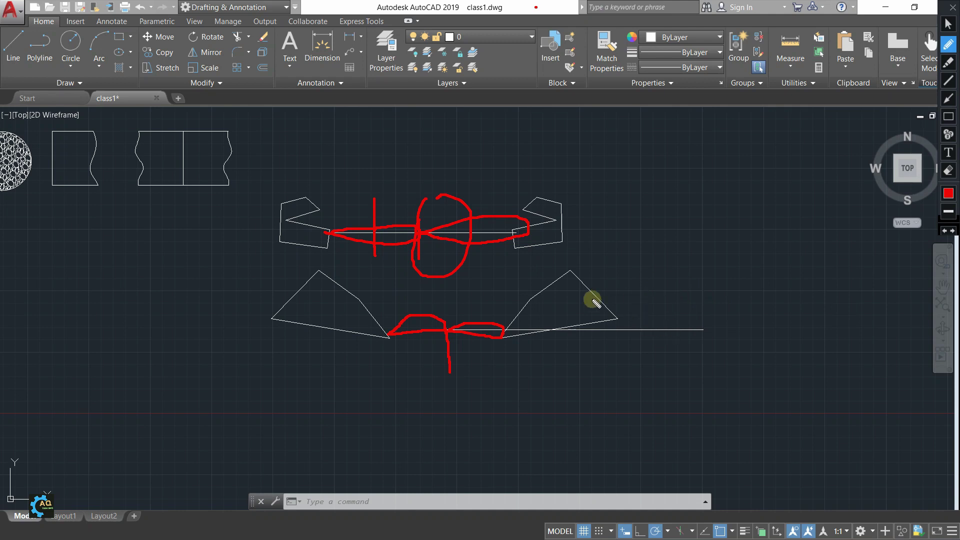
key(alt)
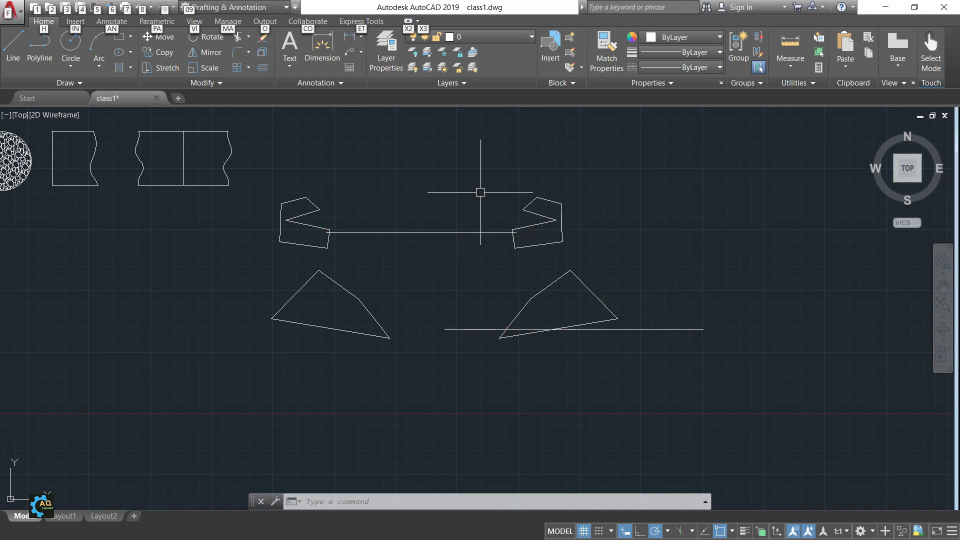
middle_drag(422, 198, 497, 207)
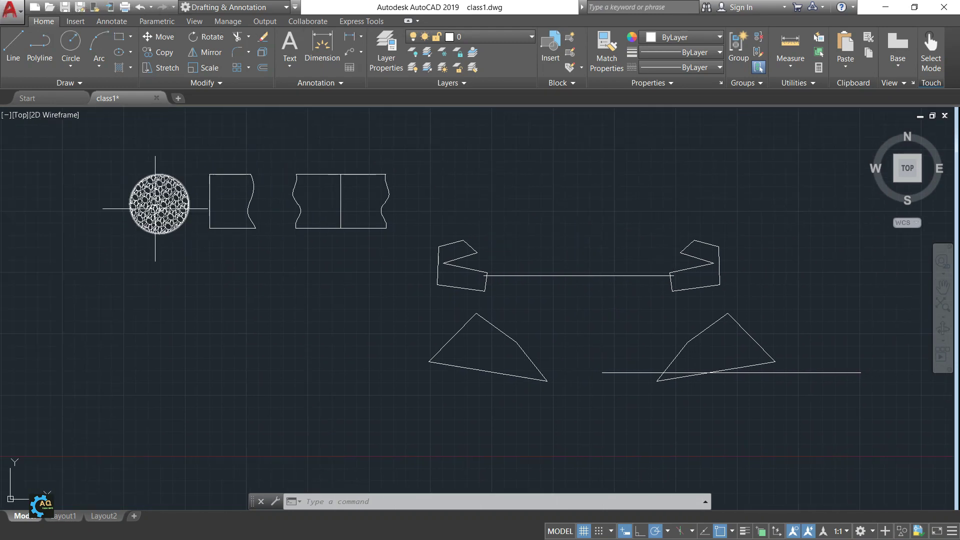
middle_drag(471, 259, 477, 239)
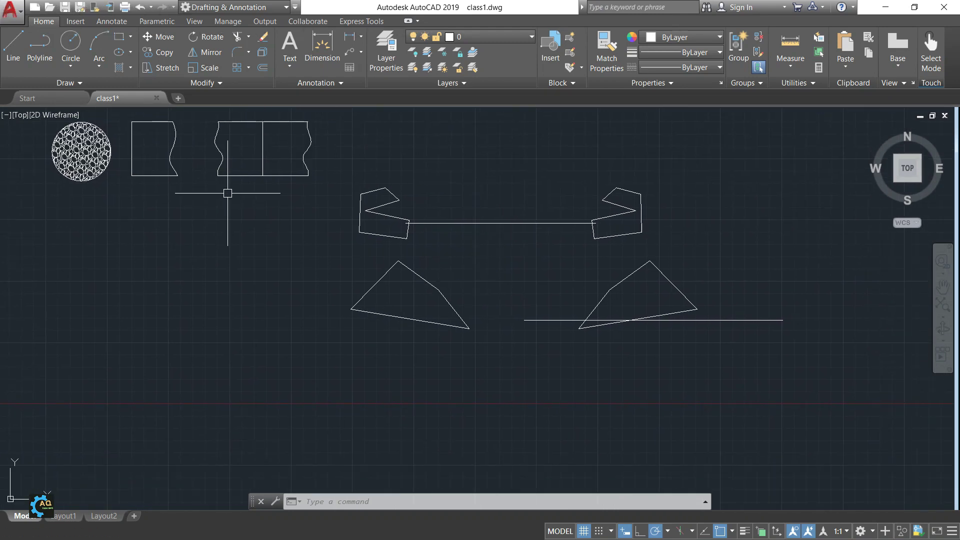
middle_drag(401, 190, 385, 218)
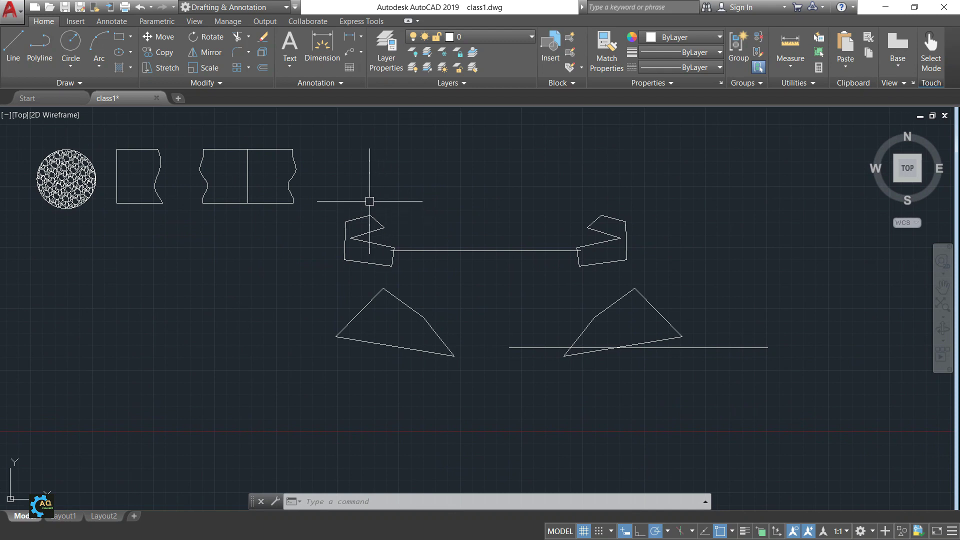
middle_drag(545, 217, 489, 234)
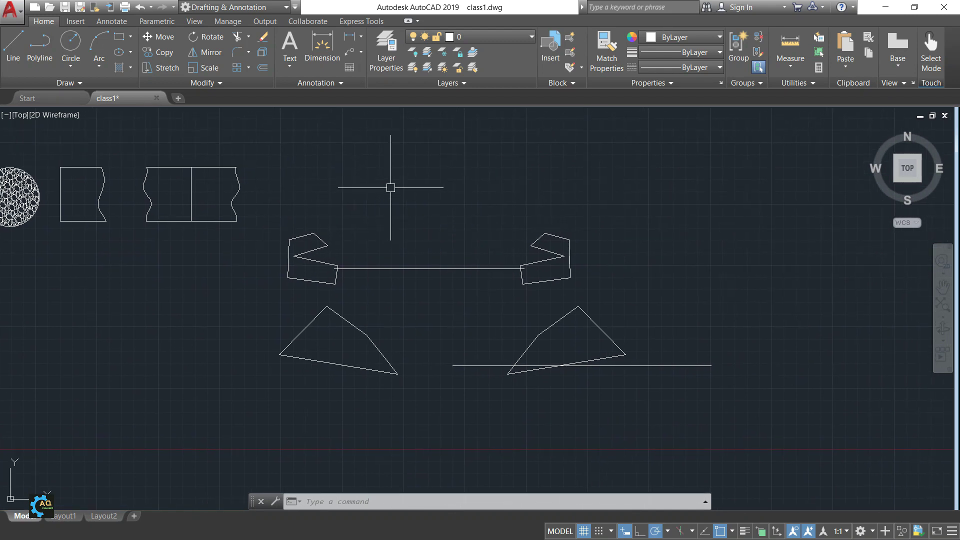
middle_drag(450, 192, 345, 214)
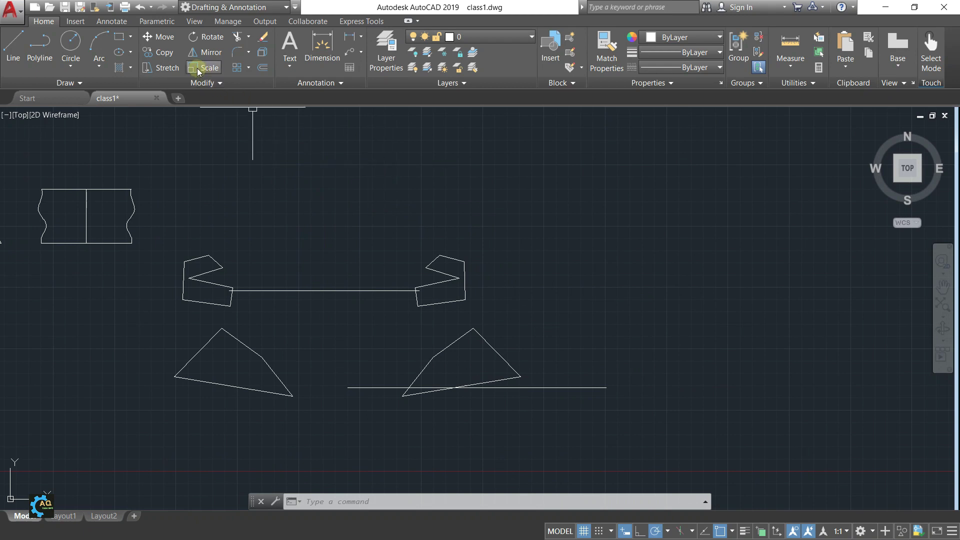
middle_drag(602, 268, 460, 265)
scroll(461, 262, down, 2)
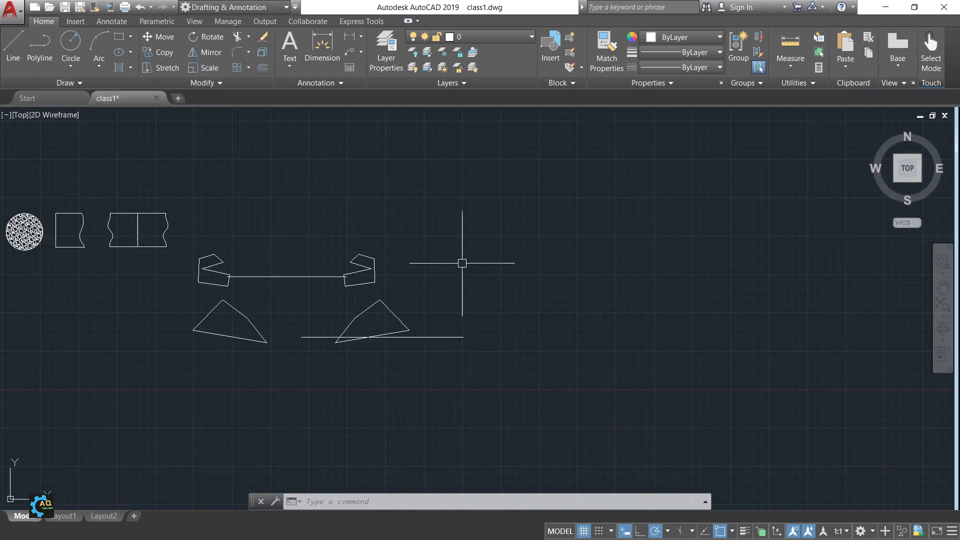
middle_drag(606, 239, 486, 242)
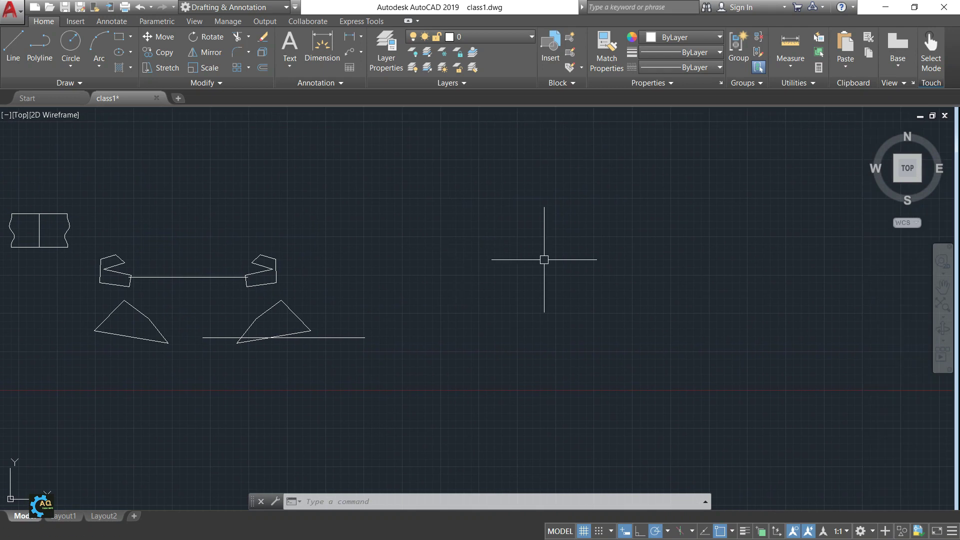
middle_drag(412, 266, 440, 233)
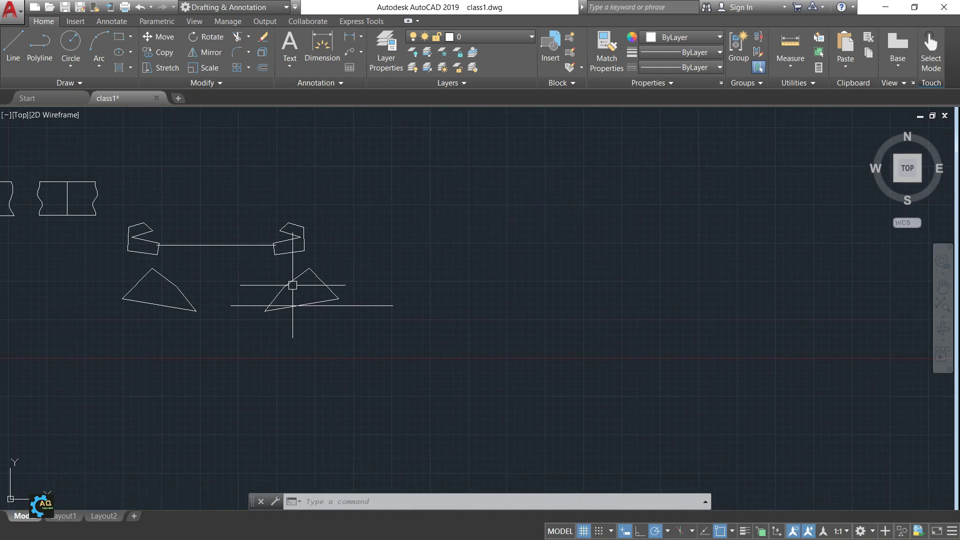
middle_drag(293, 285, 343, 236)
scroll(343, 235, up, 3)
middle_drag(438, 248, 417, 281)
Copy the right zigzag piece from its midpoint to a spot right of the mirrored pair
text(co)
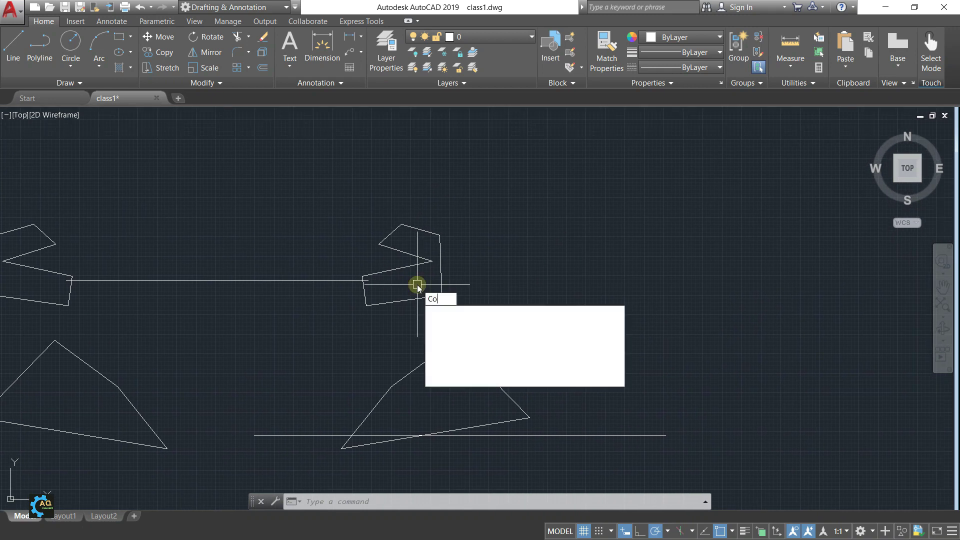
key(Return)
click(391, 267)
click(322, 182)
key(Return)
click(417, 256)
middle_drag(687, 241, 510, 267)
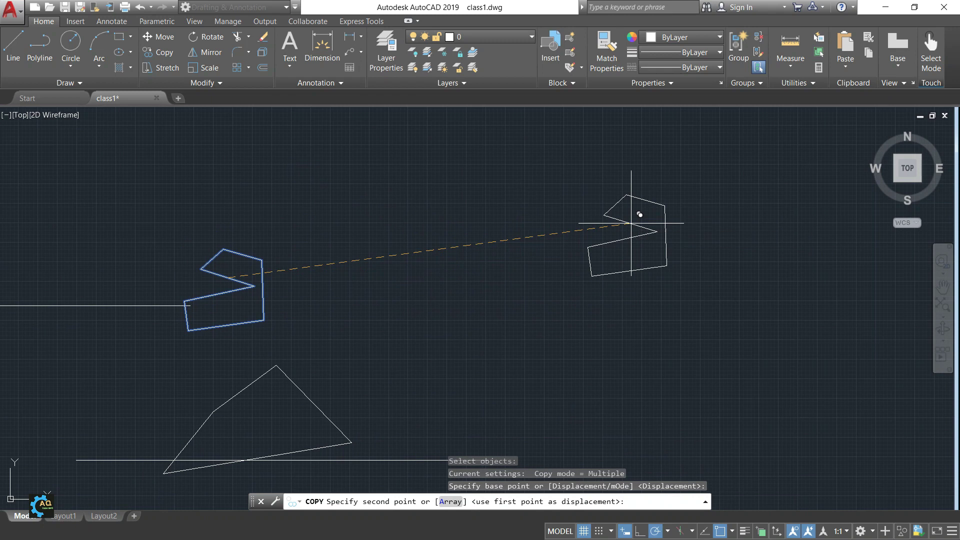
key(Escape)
middle_drag(728, 301, 558, 302)
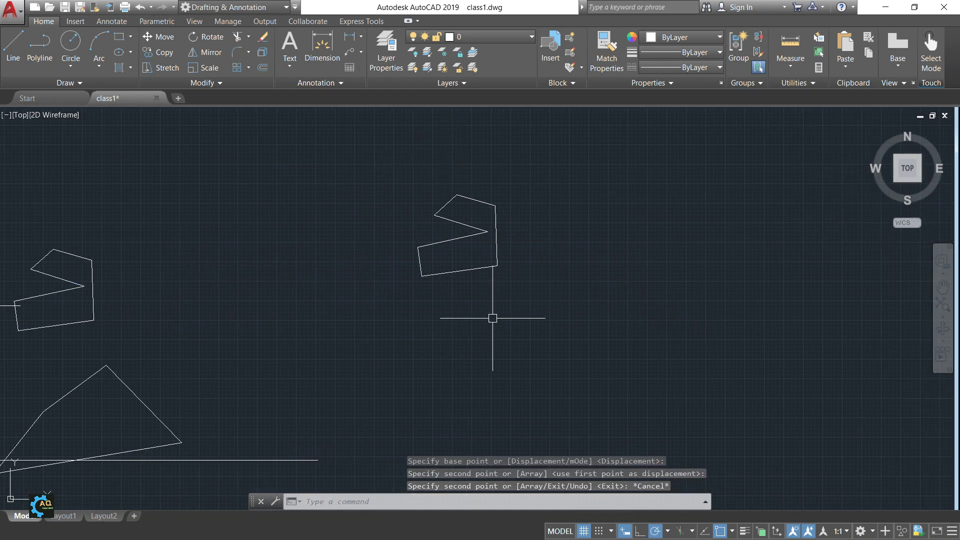
middle_drag(452, 274, 439, 307)
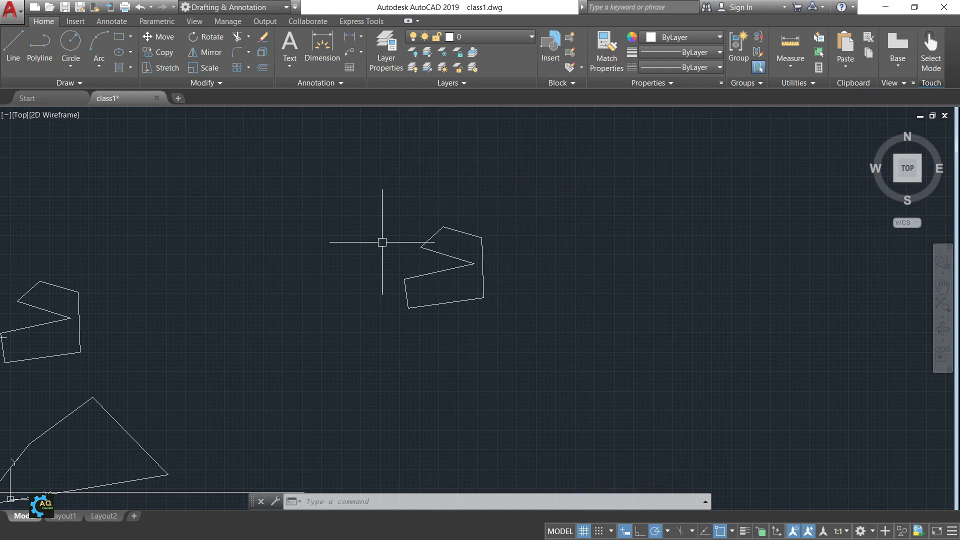
middle_drag(523, 269, 484, 285)
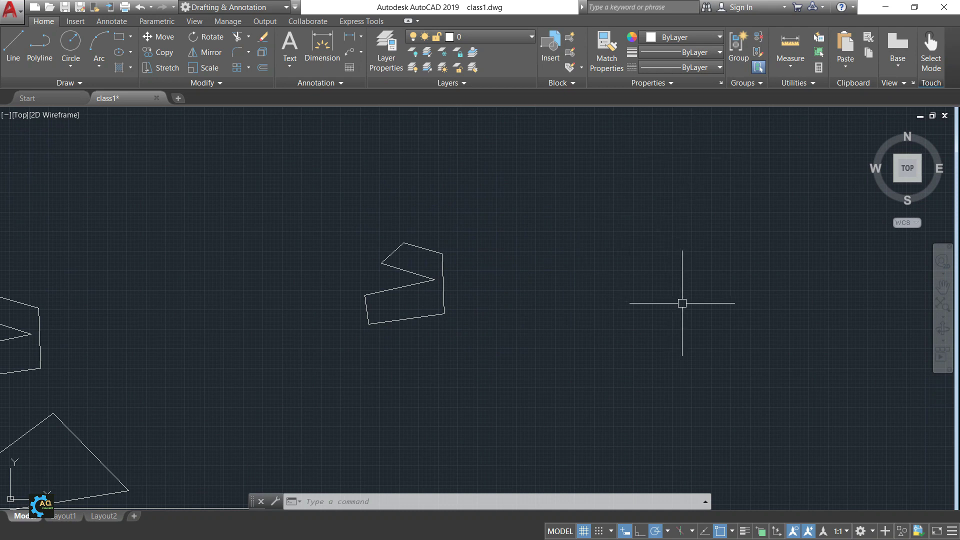
scroll(691, 302, down, 2)
mouse_move(690, 302)
middle_down()
mouse_move(578, 300)
mouse_move(529, 287)
middle_up()
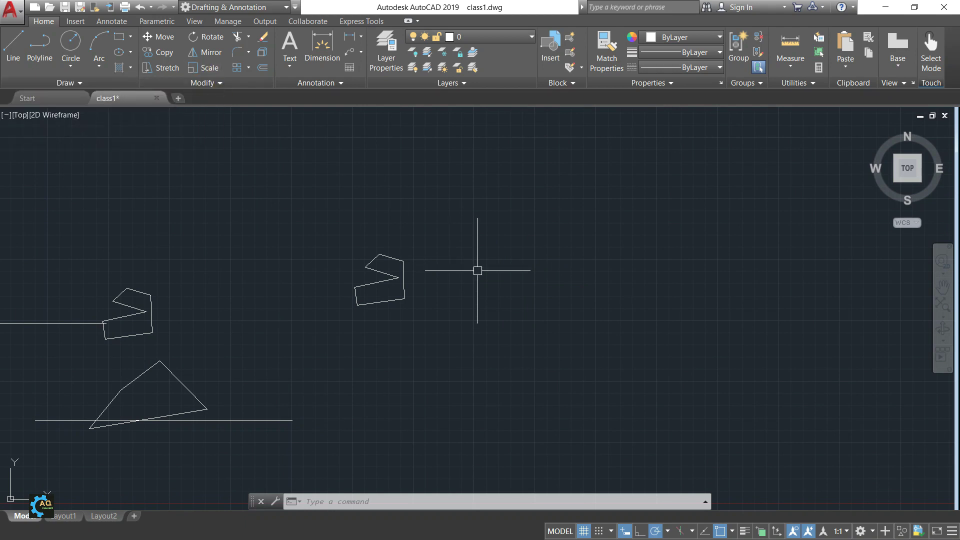
Start scaling the zigzag copy, turn off polar tracking, then cancel the attempt
text(sc)
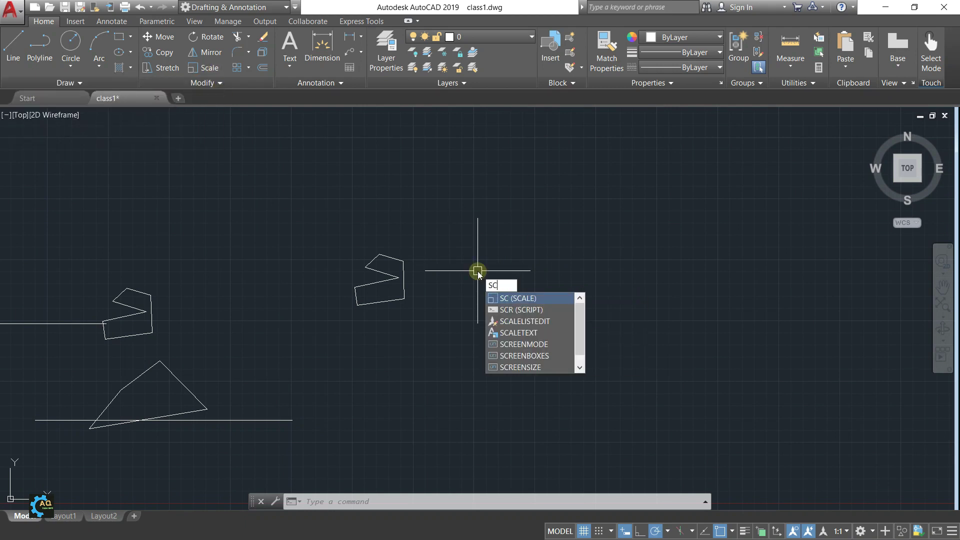
key(Return)
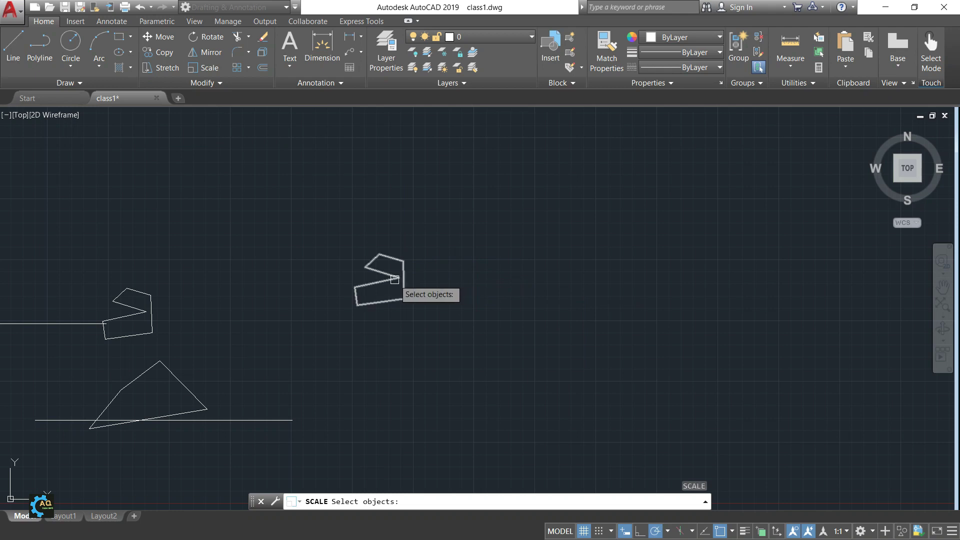
click(395, 280)
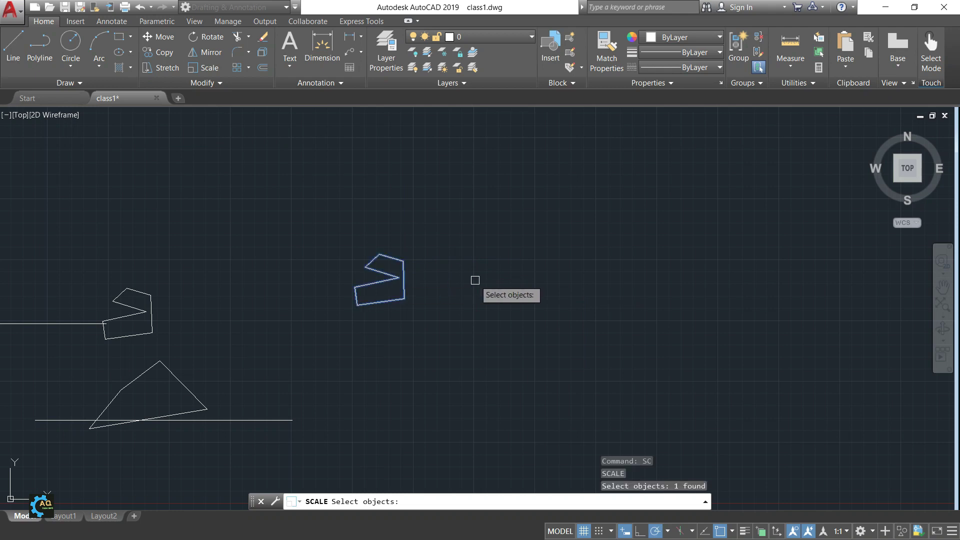
key(F10)
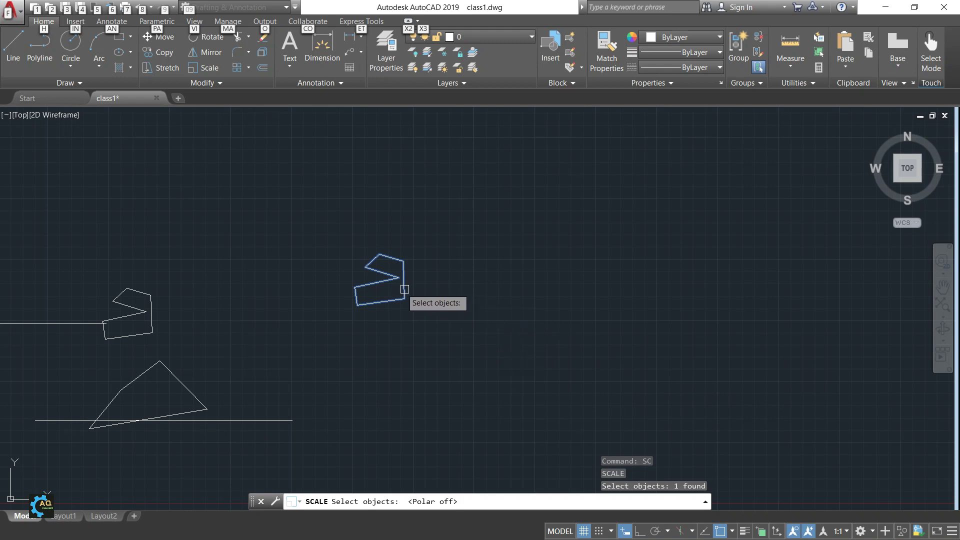
click(440, 292)
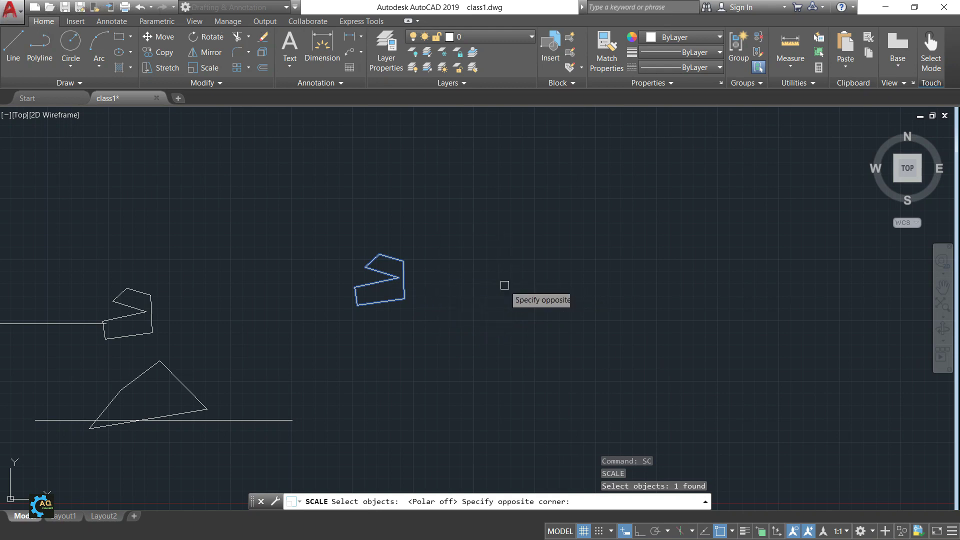
key(Escape)
middle_drag(476, 281, 450, 278)
key(Escape)
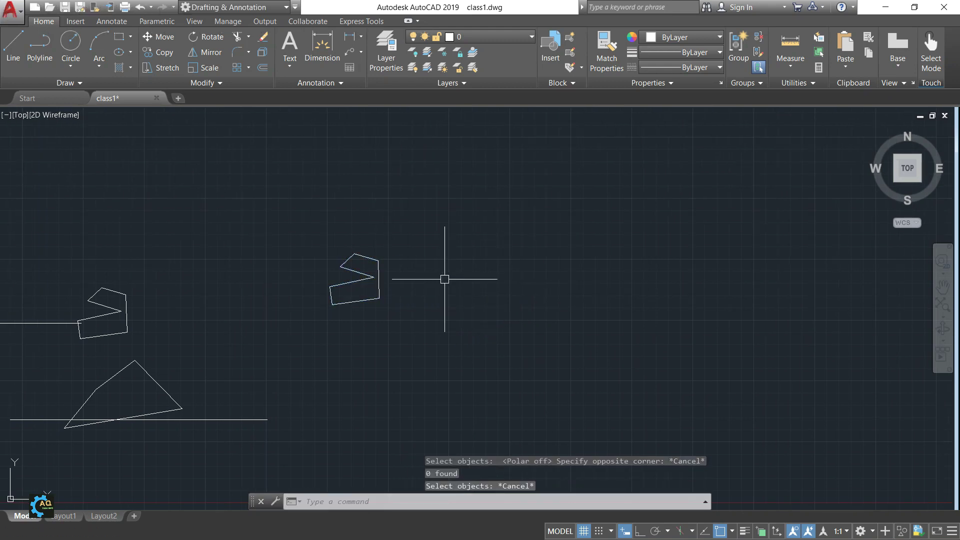
Scale the window-selected zigzag copy by factor 2 about its bottom midpoint
text(sc)
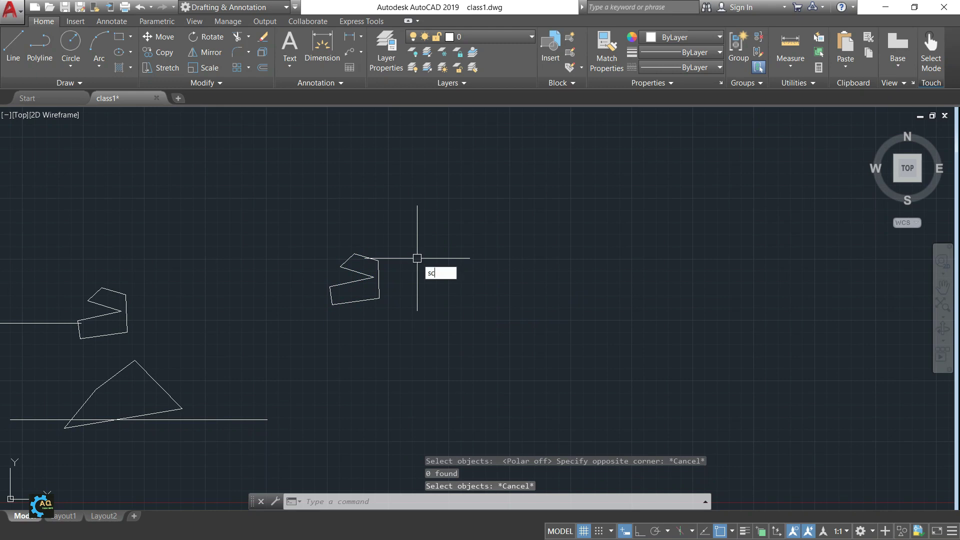
key(Return)
click(426, 236)
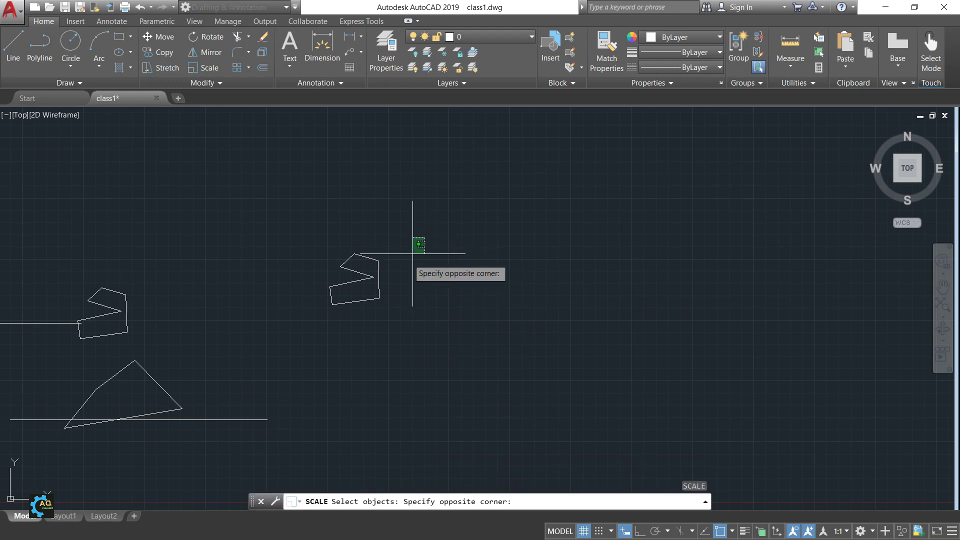
click(322, 308)
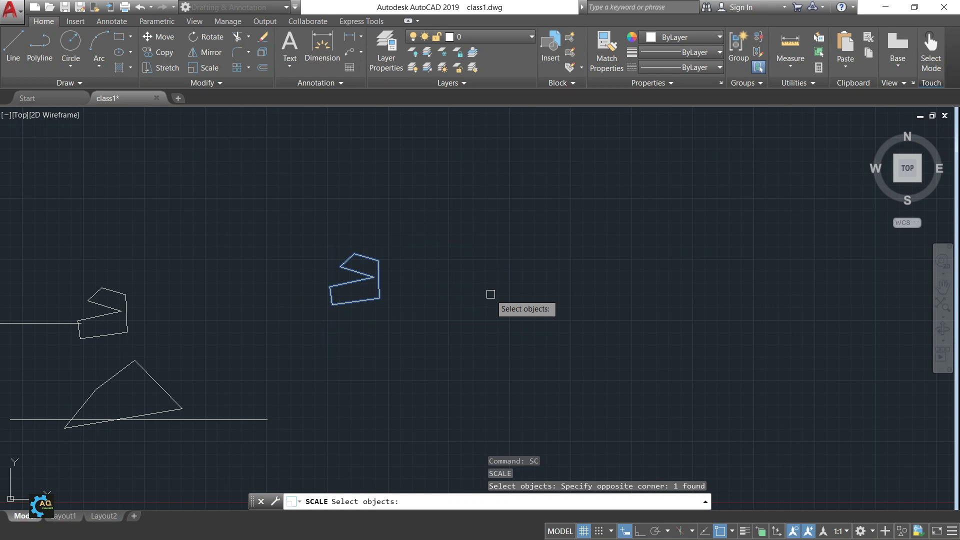
key(Return)
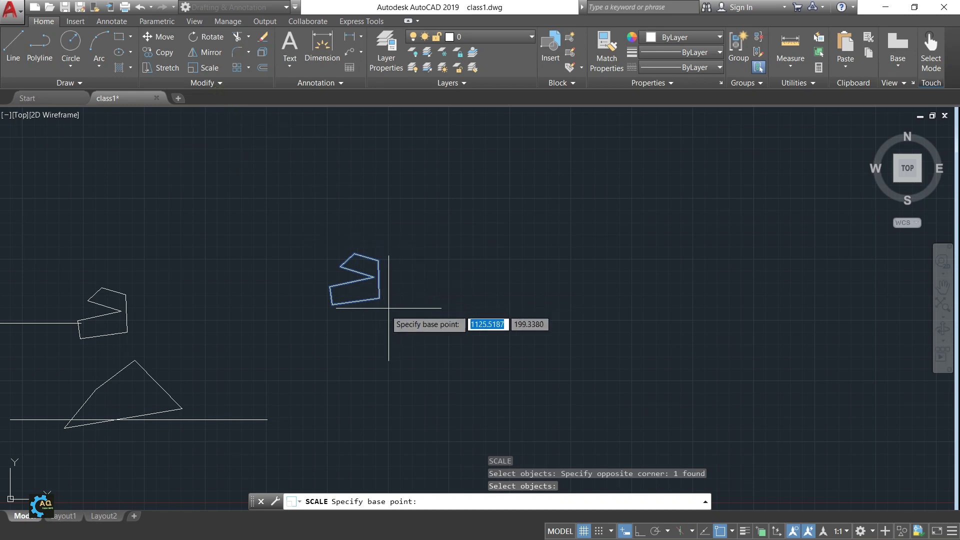
middle_drag(356, 319, 438, 325)
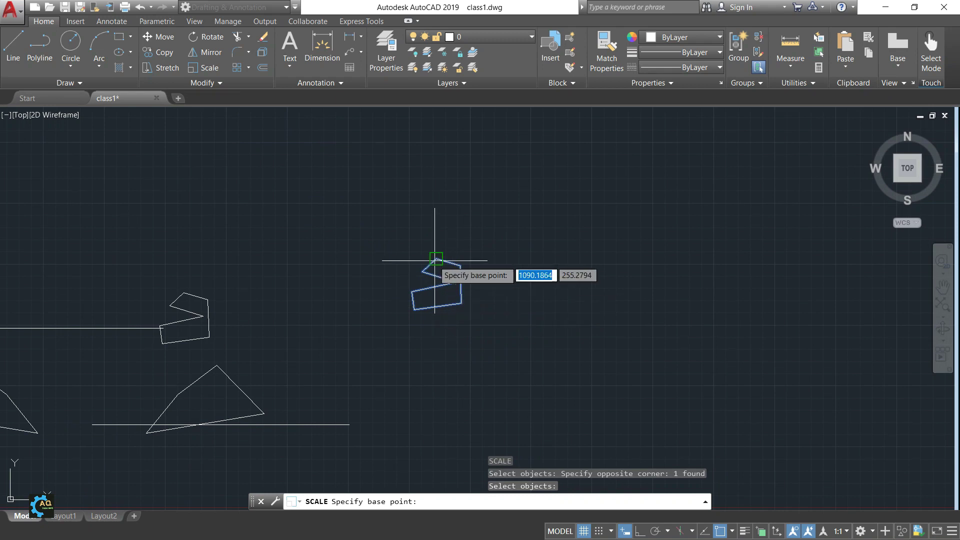
click(438, 307)
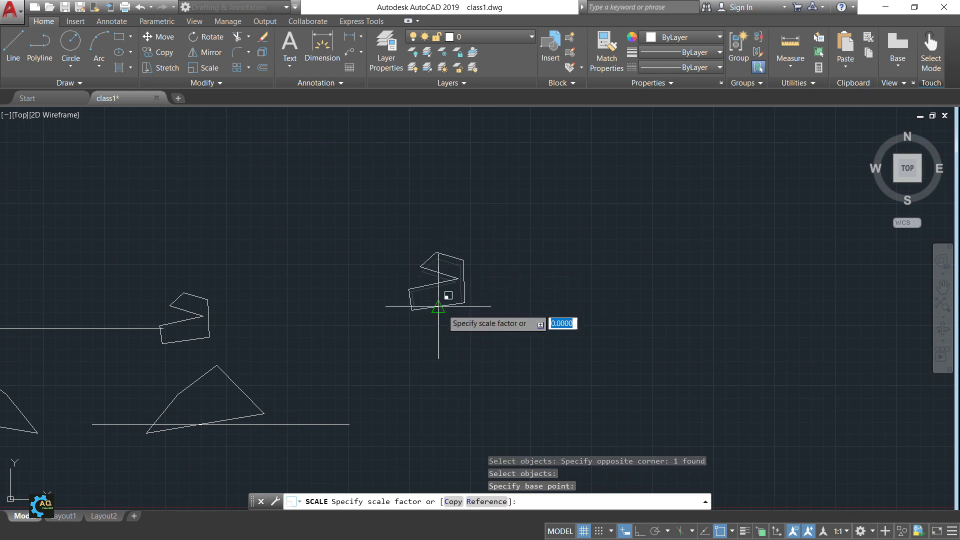
scroll(452, 315, down, 2)
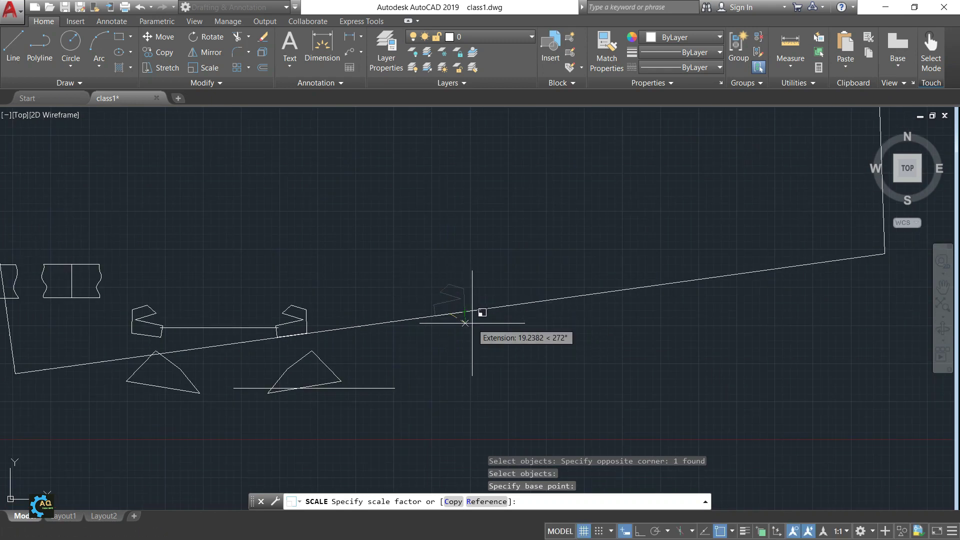
text(2)
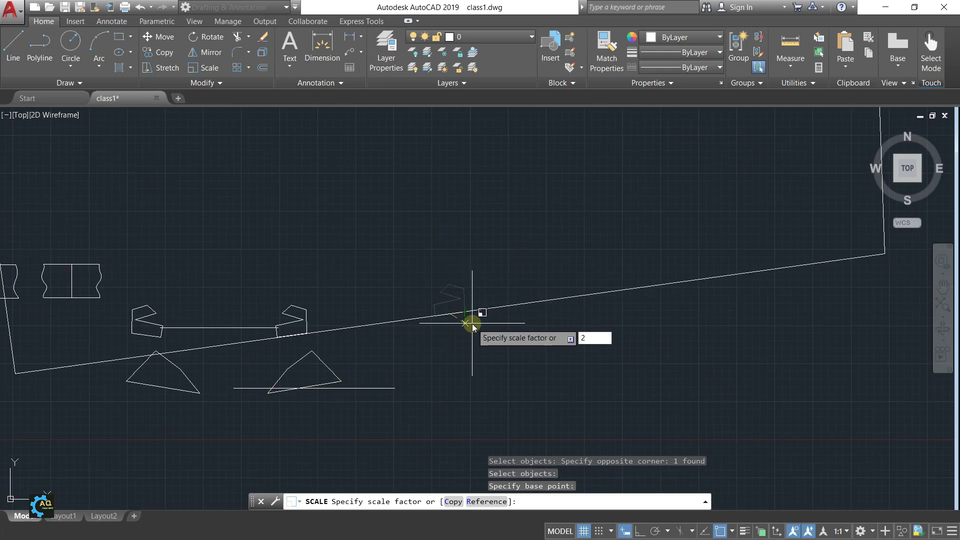
key(Return)
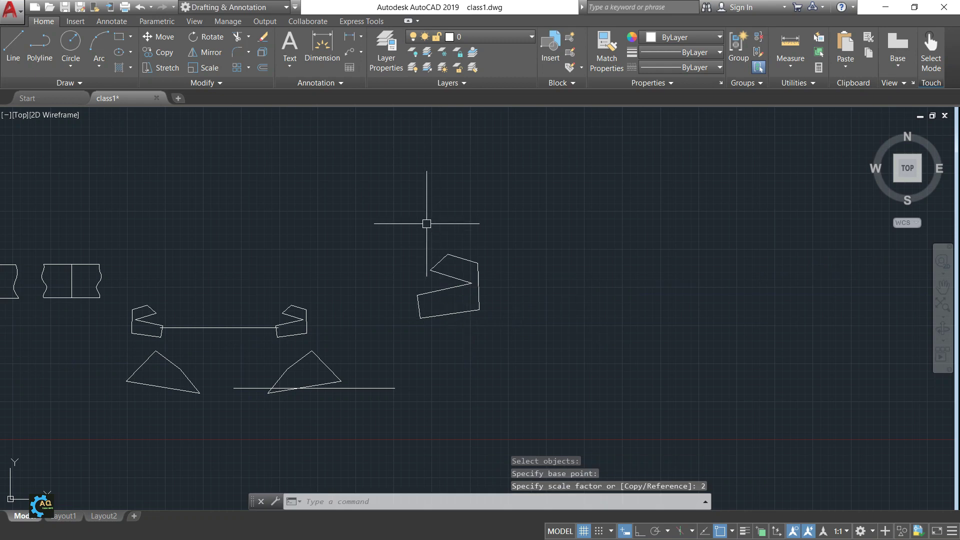
Pan toward the enlarged piece and toggle polar tracking, abandoning a mistyped command
mouse_move(465, 268)
middle_down()
mouse_move(452, 276)
mouse_move(459, 266)
middle_up()
scroll(240, 325, up, 2)
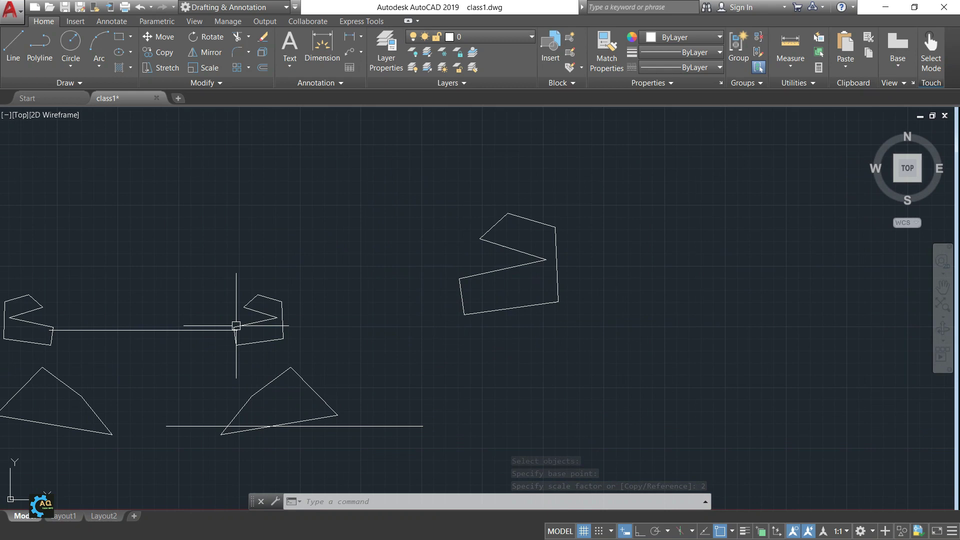
middle_drag(272, 301, 296, 272)
key(F10)
key(F10)
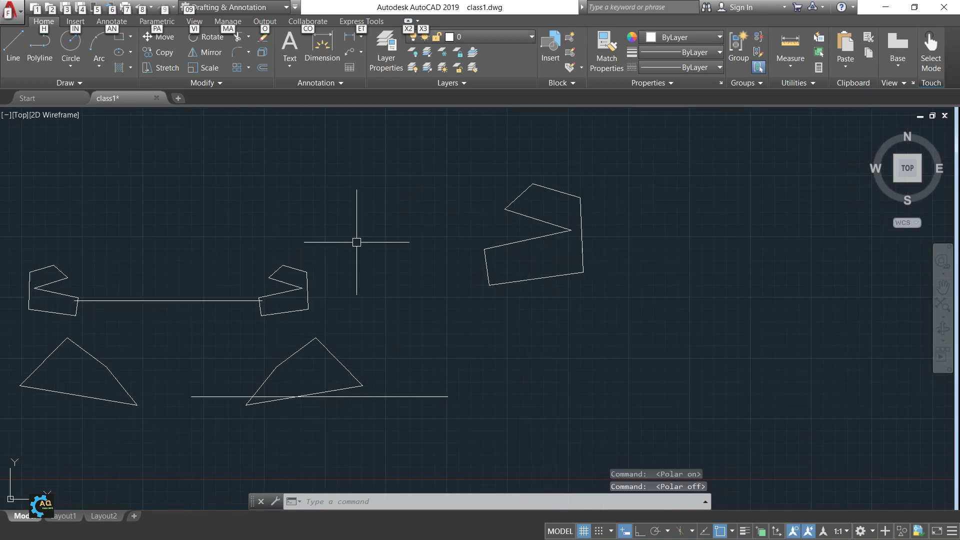
key(c)
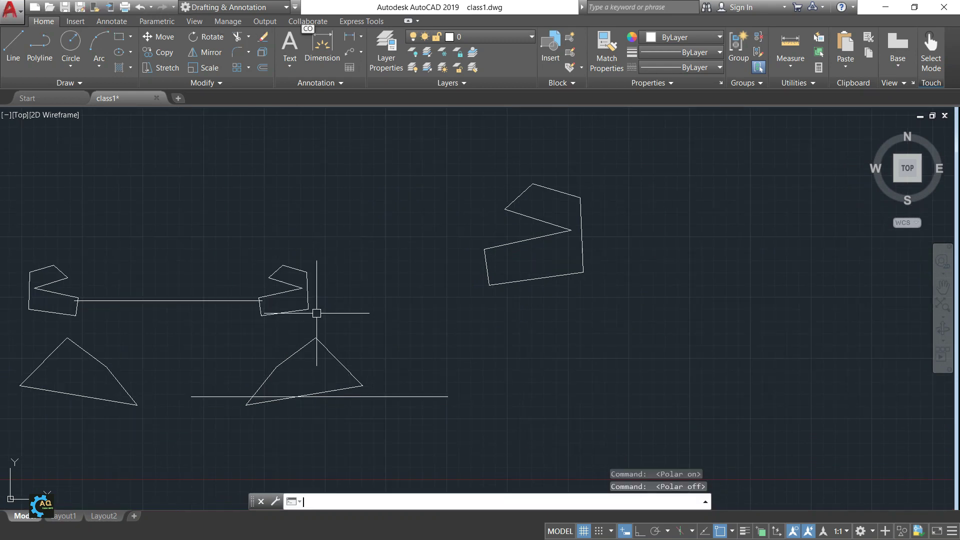
key(o)
key(Escape)
Copy the small zigzag piece to a spot beside the enlarged one
text(ct o)
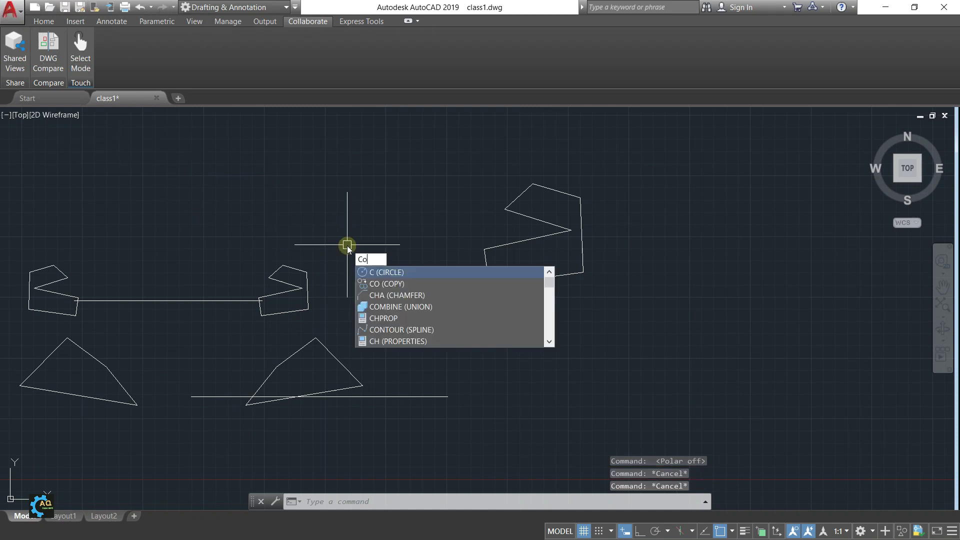
key(Return)
click(308, 276)
key(Return)
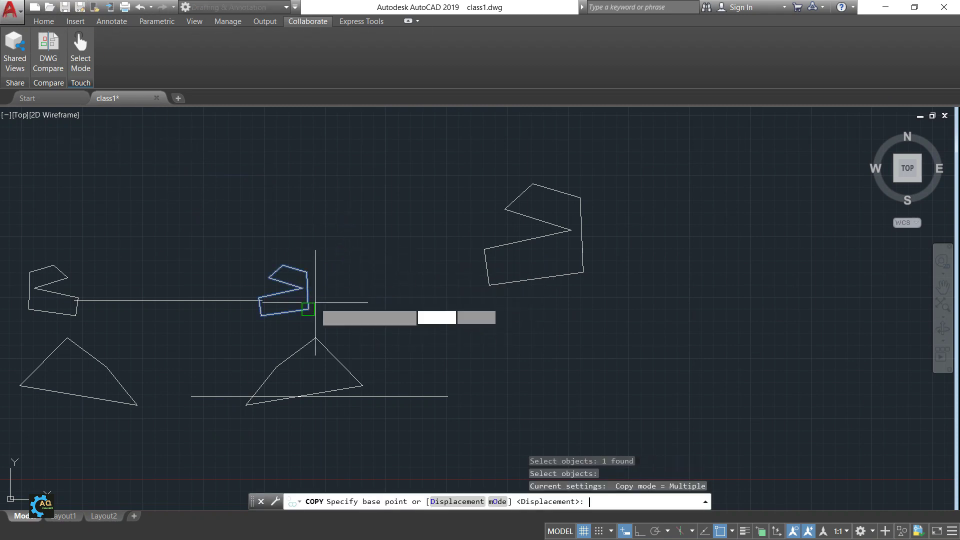
click(302, 288)
click(392, 216)
key(Escape)
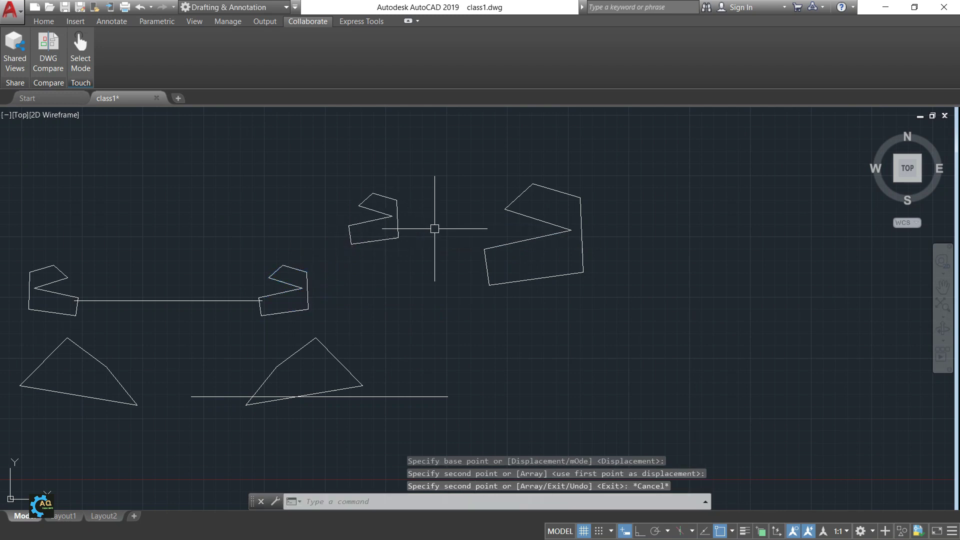
Restore the main drawing tools and turn polar tracking off
click(44, 21)
mouse_move(390, 231)
middle_down()
mouse_move(279, 255)
mouse_move(320, 220)
middle_up()
key(F10)
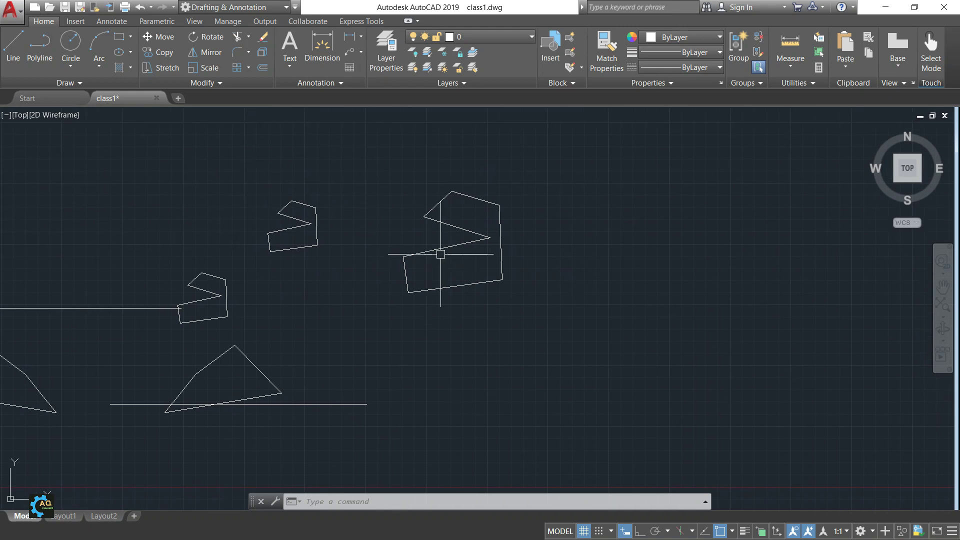
mouse_move(378, 215)
middle_down()
mouse_move(524, 240)
mouse_move(492, 242)
middle_up()
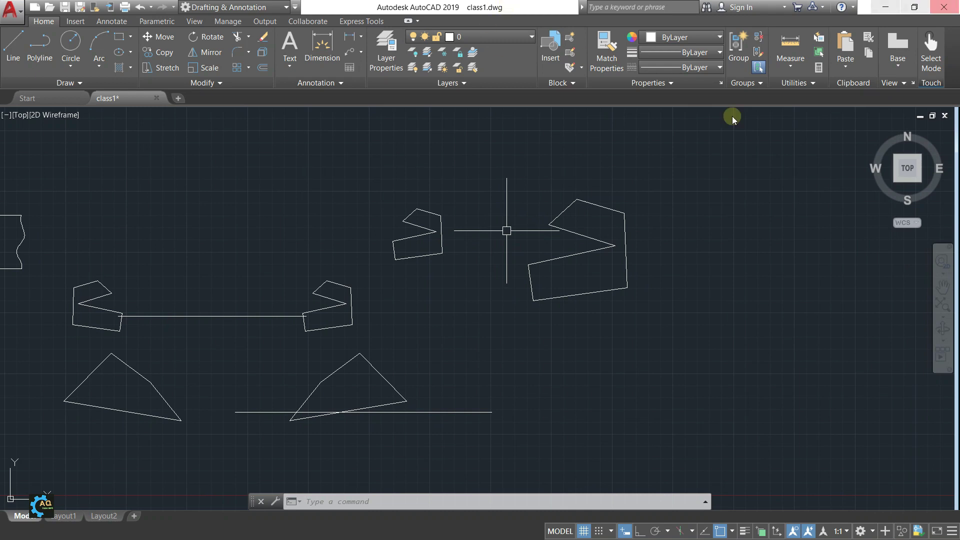
middle_drag(509, 311, 429, 322)
mouse_move(428, 261)
middle_down()
mouse_move(381, 283)
mouse_move(377, 275)
middle_up()
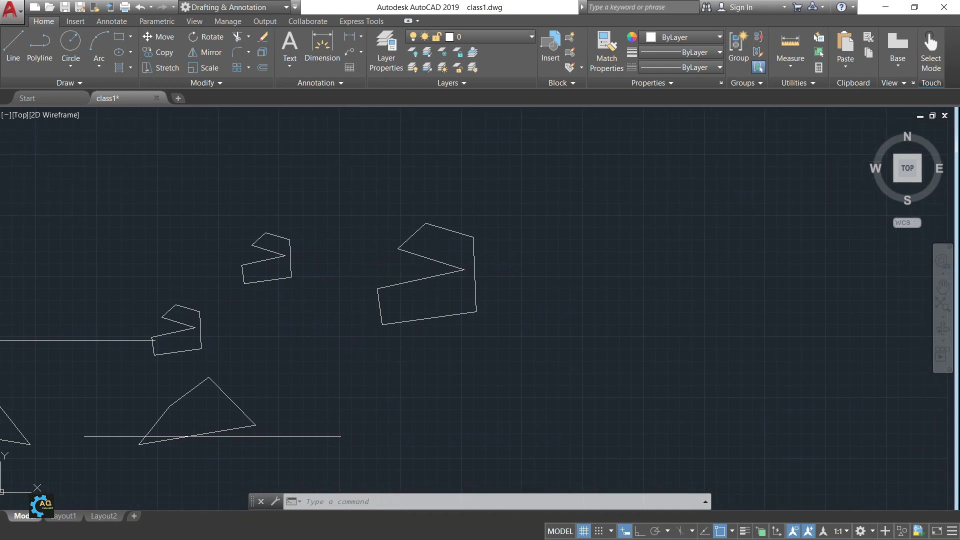
text(Co)
Copy the small zigzag piece to a spot further to the right
key(Return)
click(290, 270)
key(Return)
click(274, 266)
middle_drag(692, 278, 432, 273)
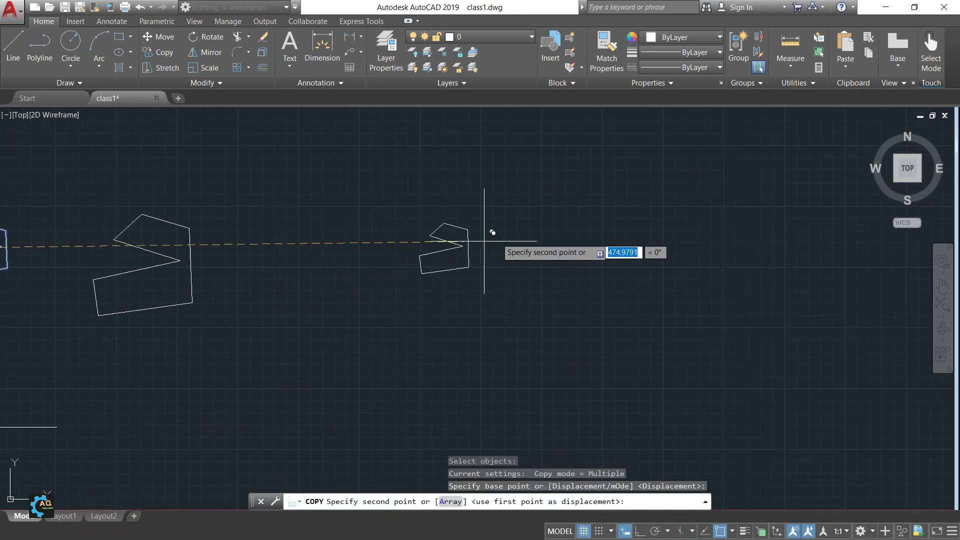
click(611, 225)
middle_drag(608, 281, 422, 298)
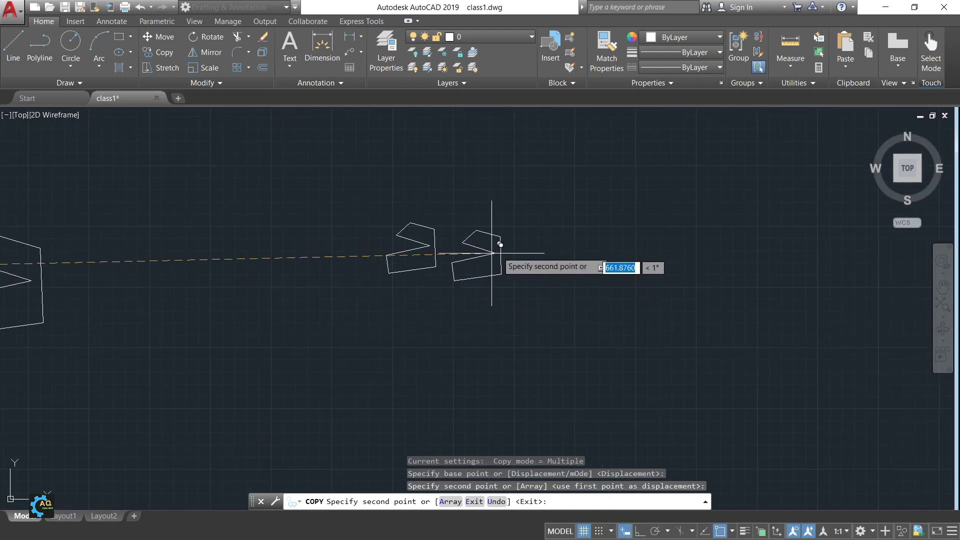
key(Escape)
Place another copy of the small zigzag piece to the right of the original
text(c)
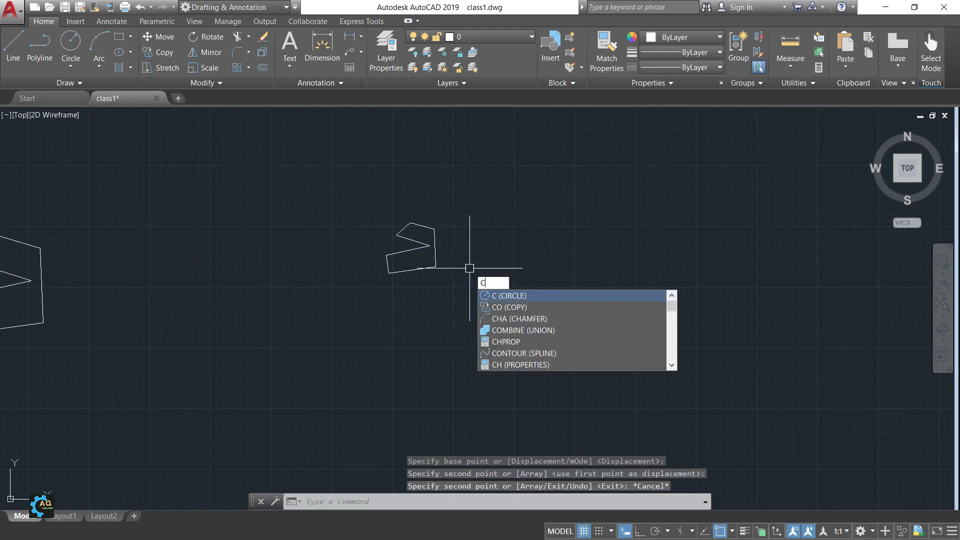
text(o)
key(Return)
click(435, 265)
key(Return)
click(420, 248)
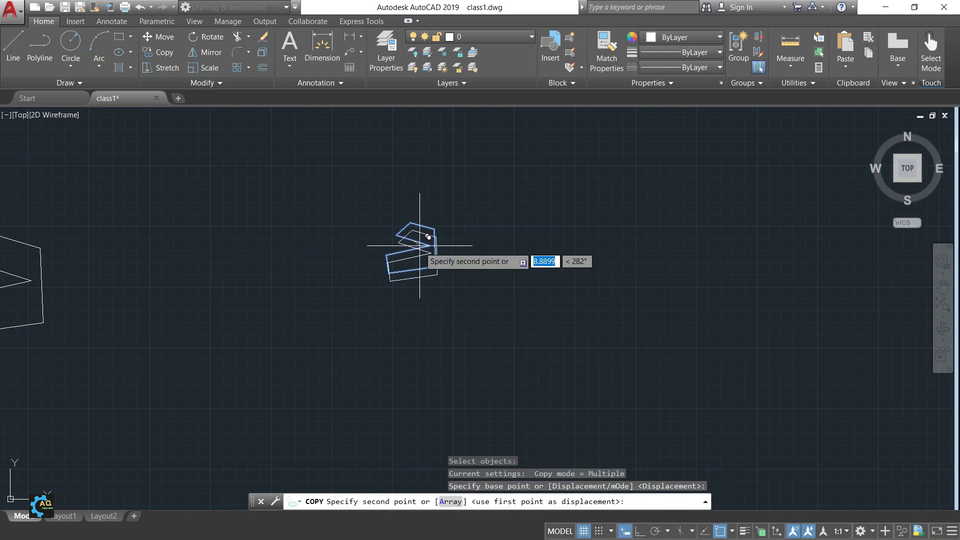
click(596, 242)
key(Escape)
Scale the new copy by factor 2 about its lower-left corner
middle_drag(536, 286, 513, 288)
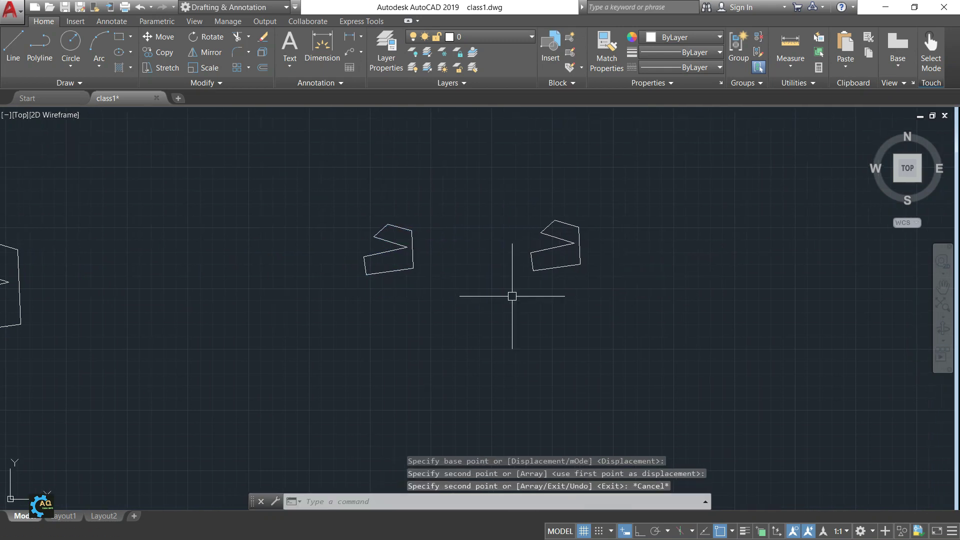
key(Escape)
text(s)
key(Return)
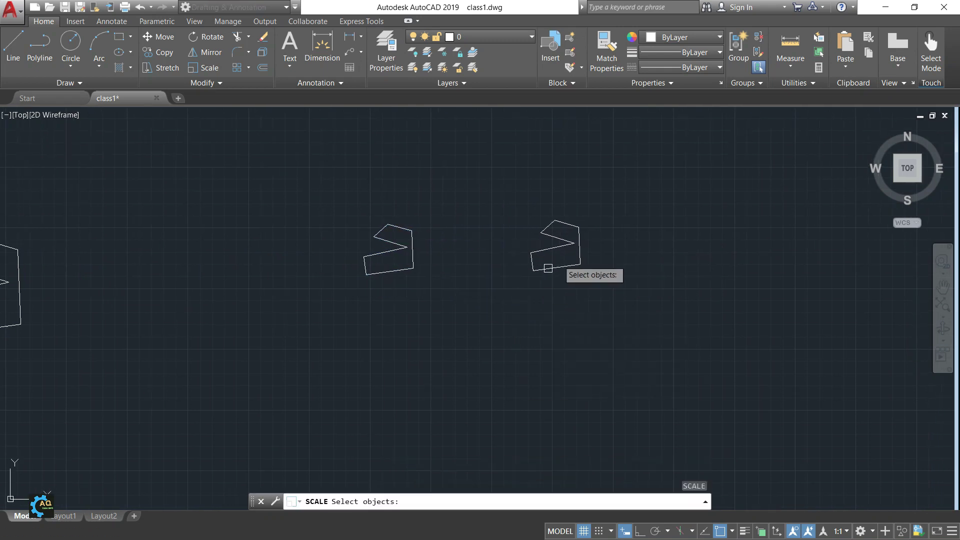
click(558, 249)
key(Return)
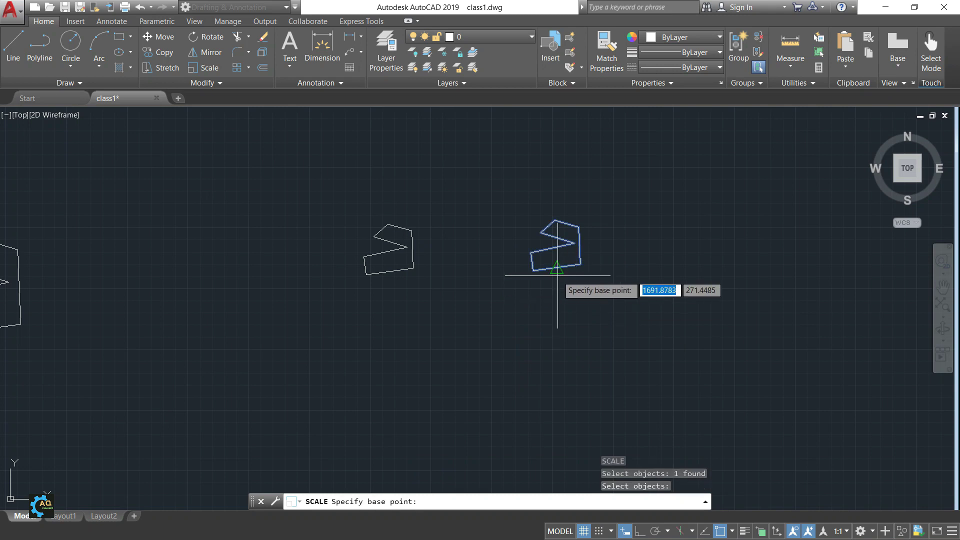
click(557, 267)
text(2)
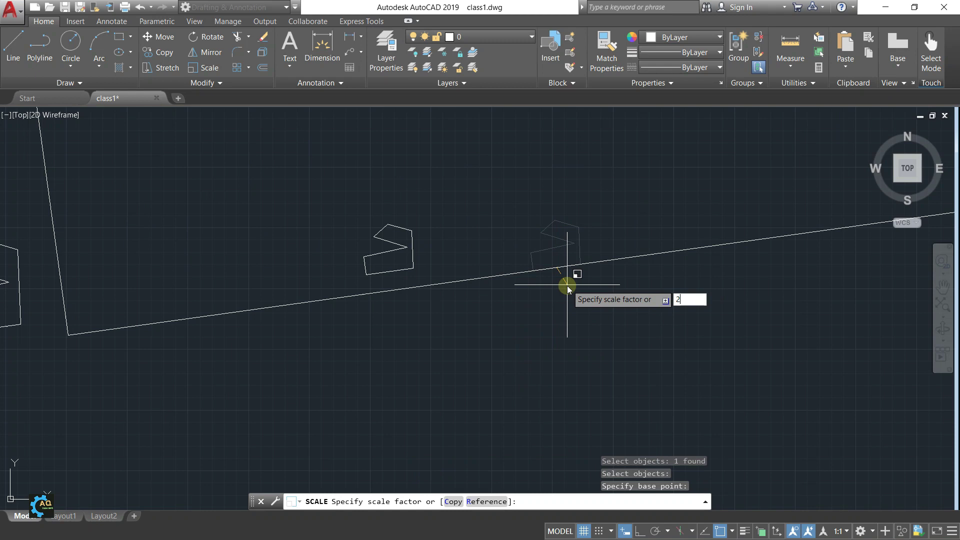
key(Return)
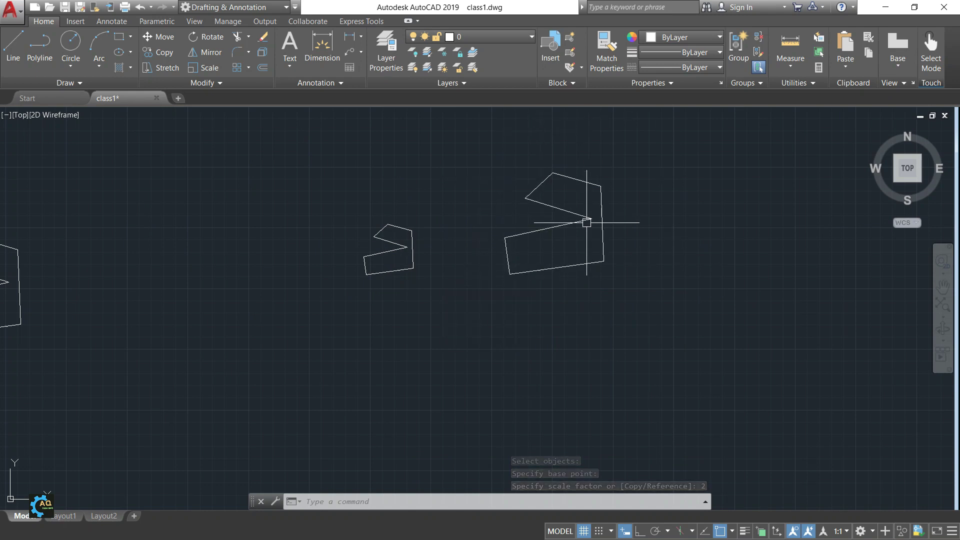
middle_drag(586, 218, 617, 215)
Copy the small zigzag piece to a spot below and to the right
text(co)
key(Return)
click(432, 266)
key(Return)
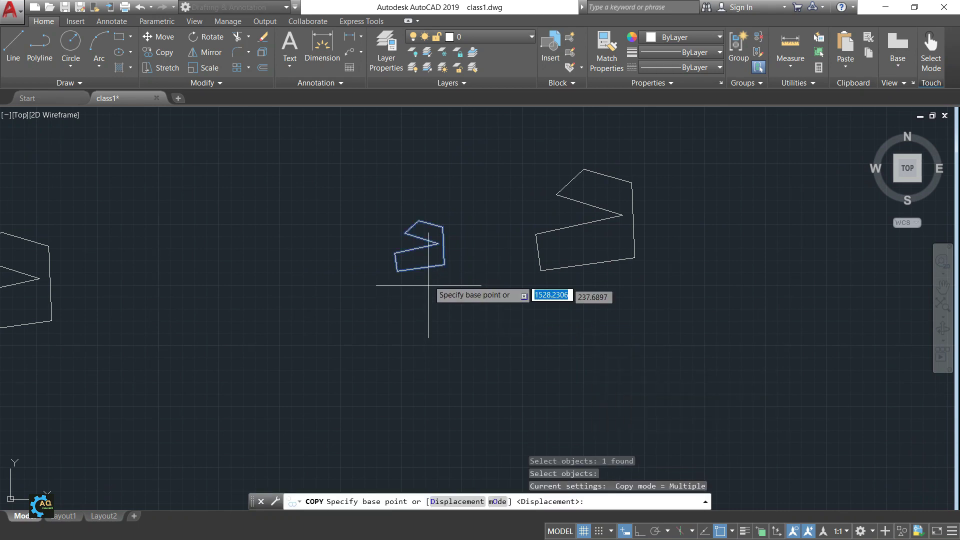
click(428, 296)
click(594, 413)
key(Escape)
middle_drag(718, 392, 674, 370)
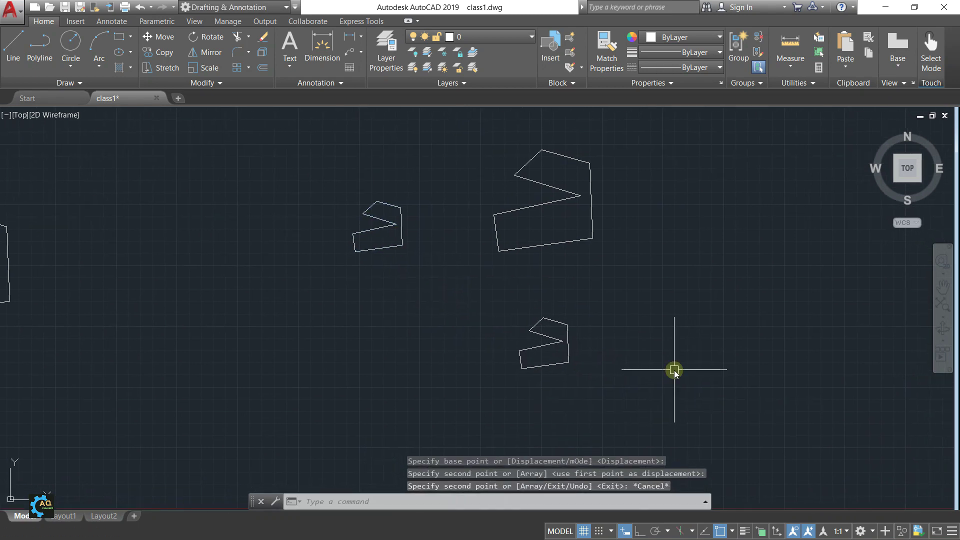
text(sc)
Scale the lower copy by a factor of 1.5
key(Return)
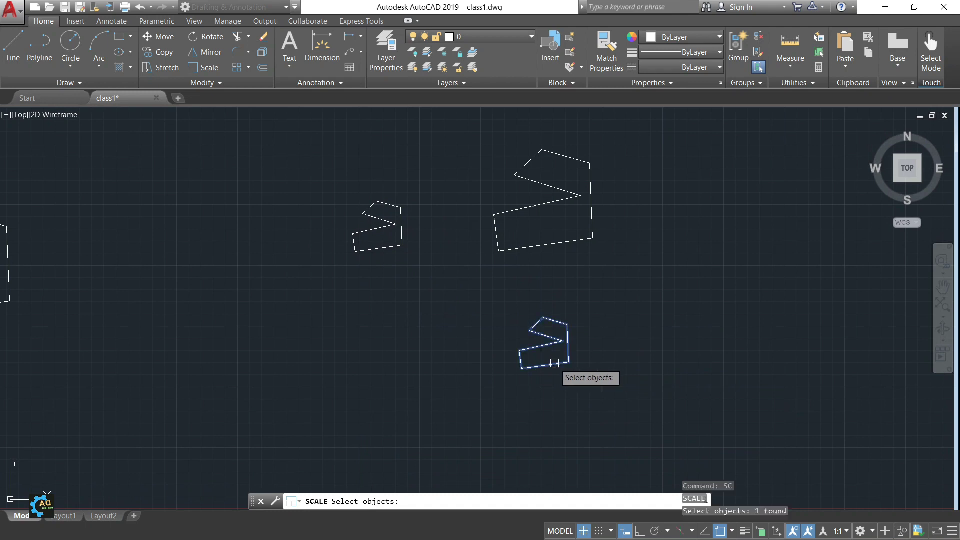
click(554, 364)
key(Return)
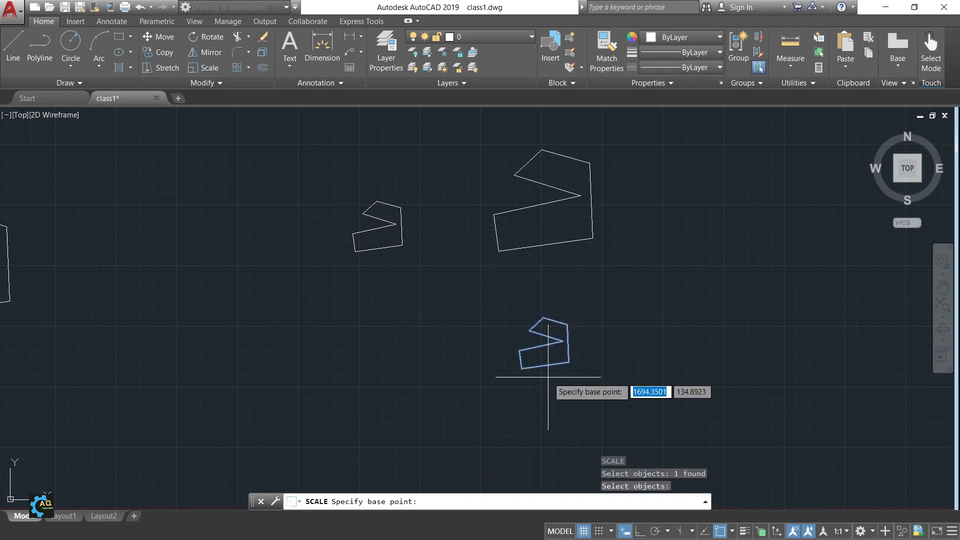
click(543, 366)
text(1)
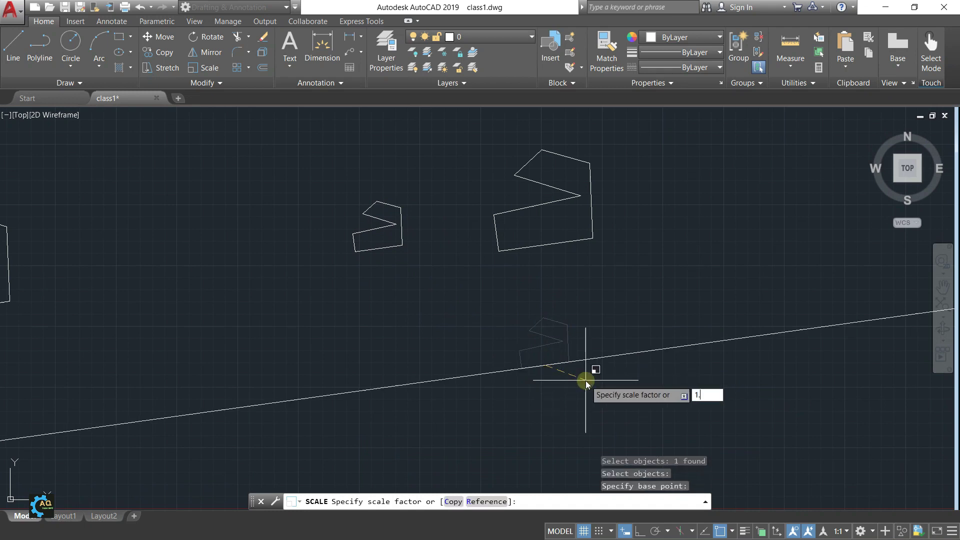
text(.5)
key(Return)
middle_drag(572, 316, 579, 340)
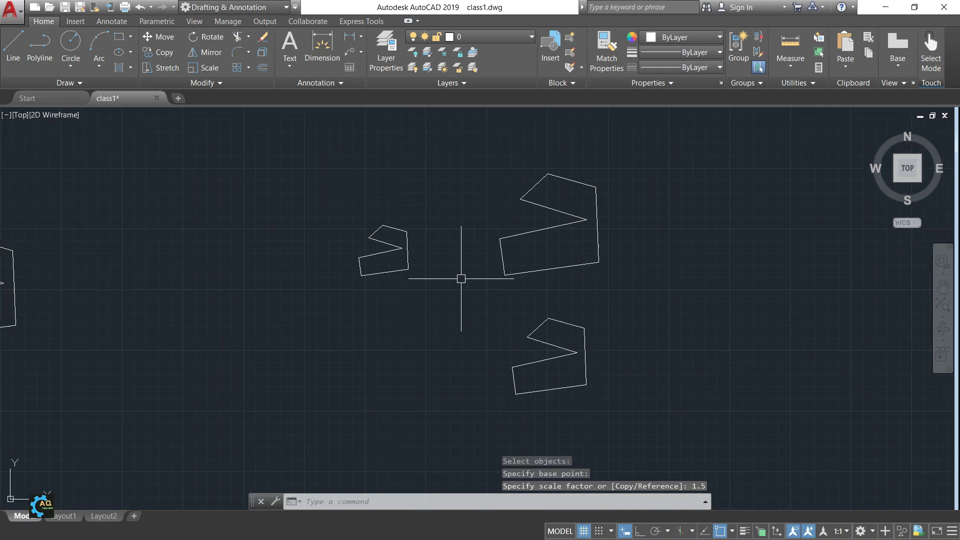
scroll(565, 348, down, 2)
scroll(485, 330, up, 1)
scroll(422, 273, up, 1)
middle_drag(428, 277, 465, 300)
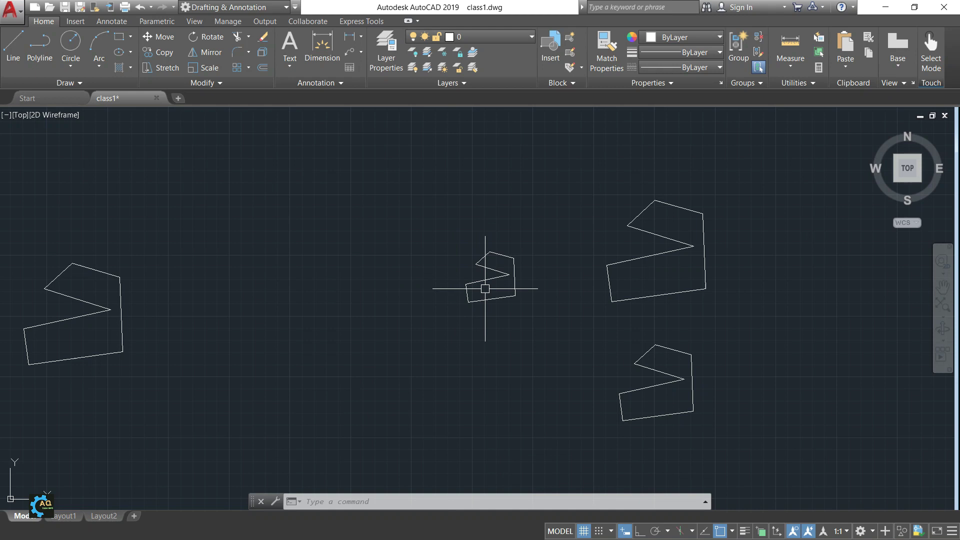
key(F10)
key(F10)
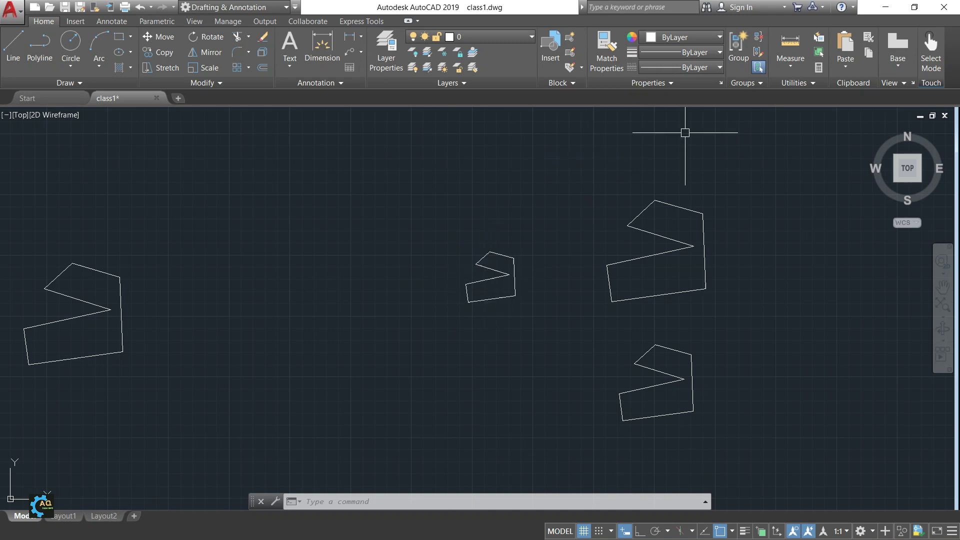
middle_drag(664, 268, 648, 270)
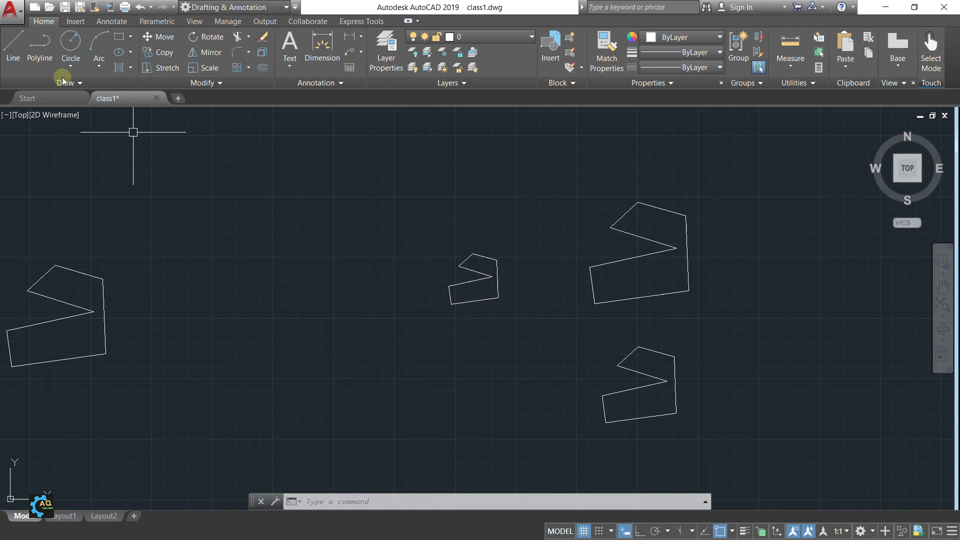
click(119, 36)
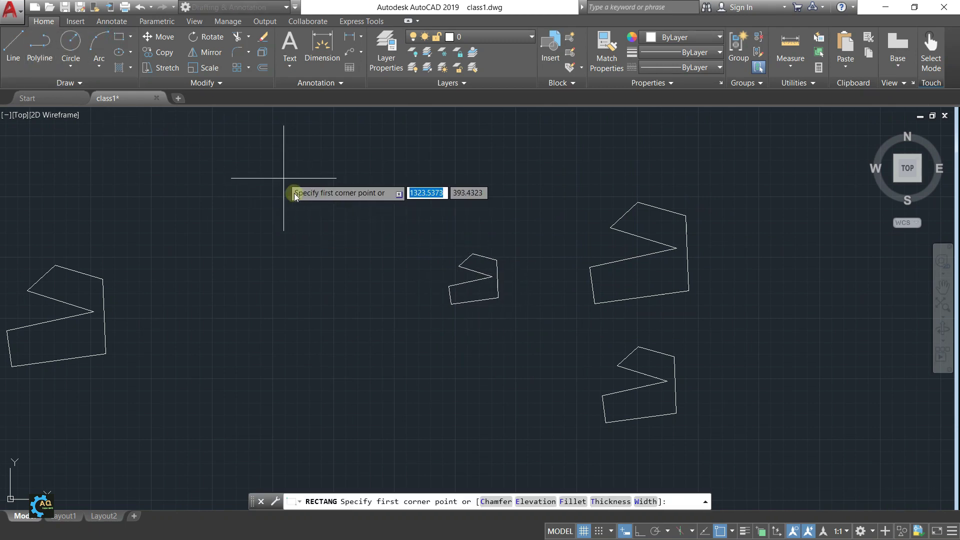
click(284, 179)
click(572, 364)
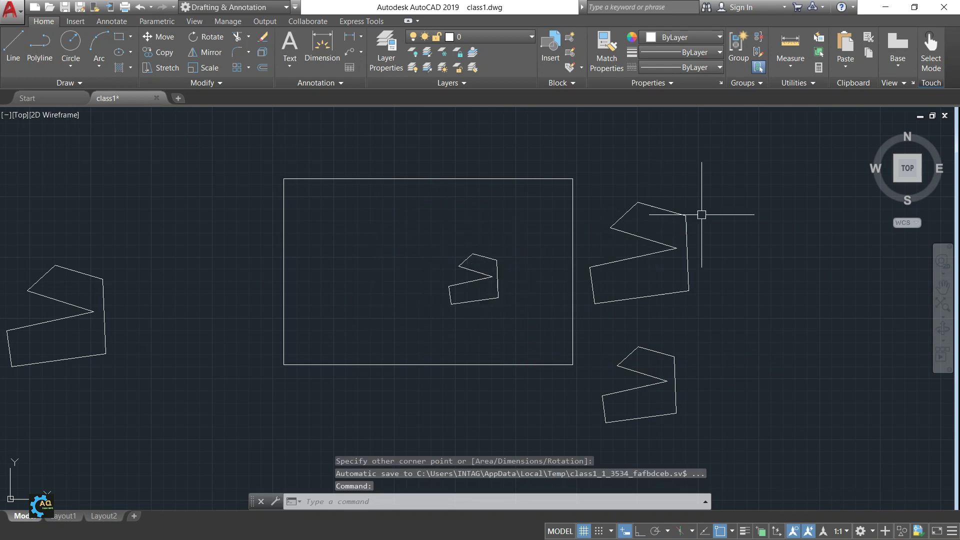
middle_drag(599, 258, 530, 272)
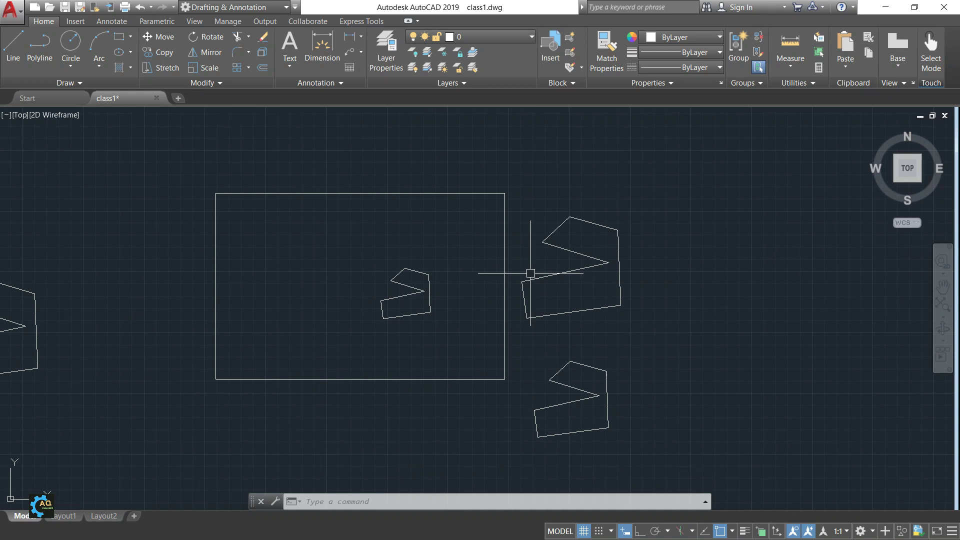
click(505, 206)
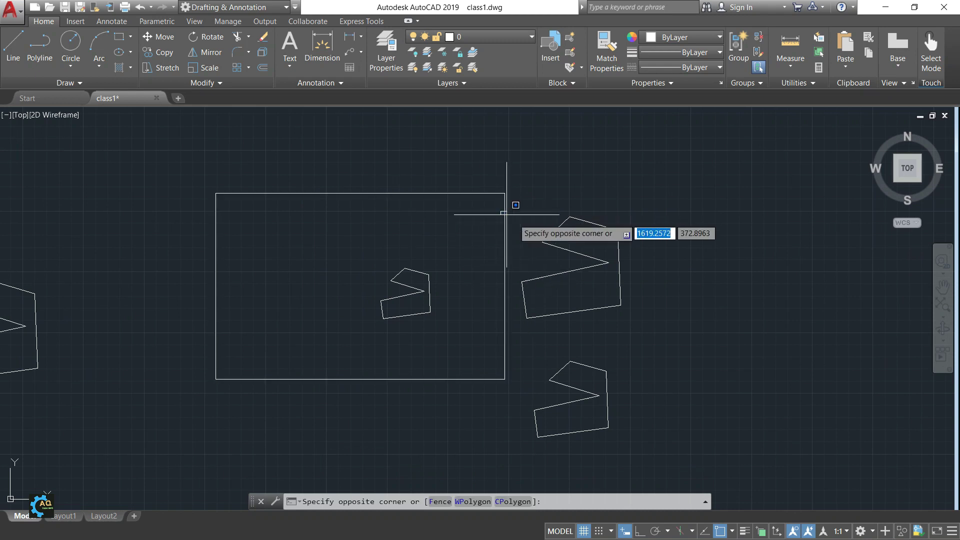
click(506, 216)
key(F10)
key(F10)
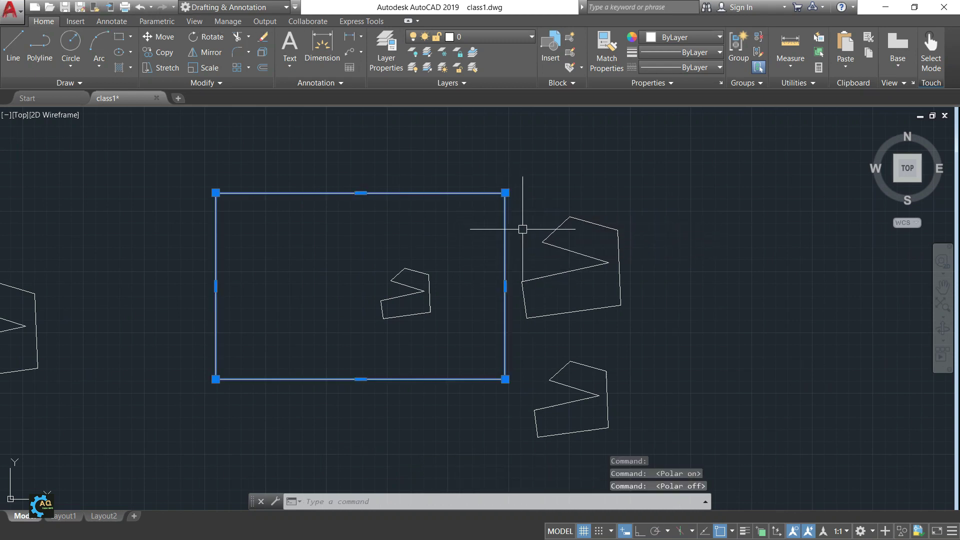
key(Delete)
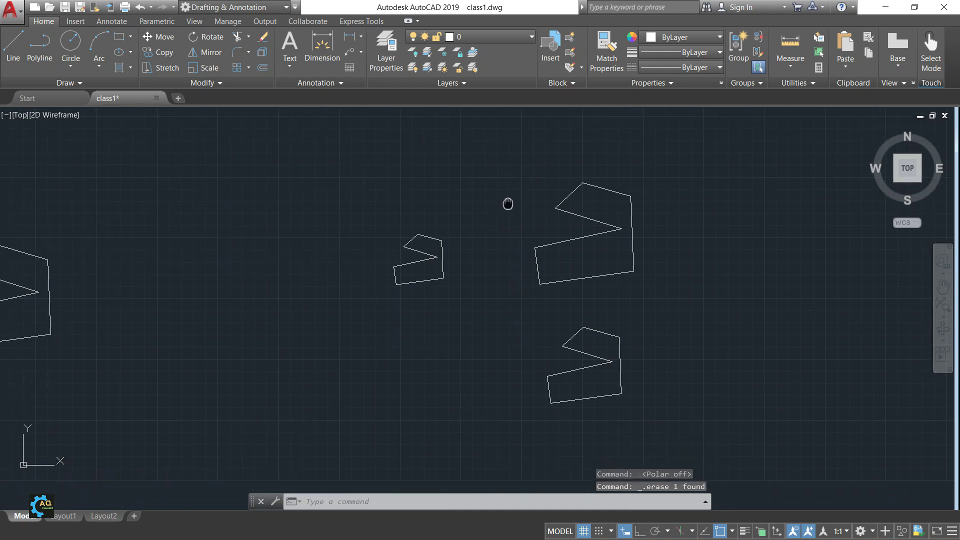
scroll(504, 249, down, 3)
Copy the small zigzag piece to a spot down-left of the original
scroll(503, 249, up, 5)
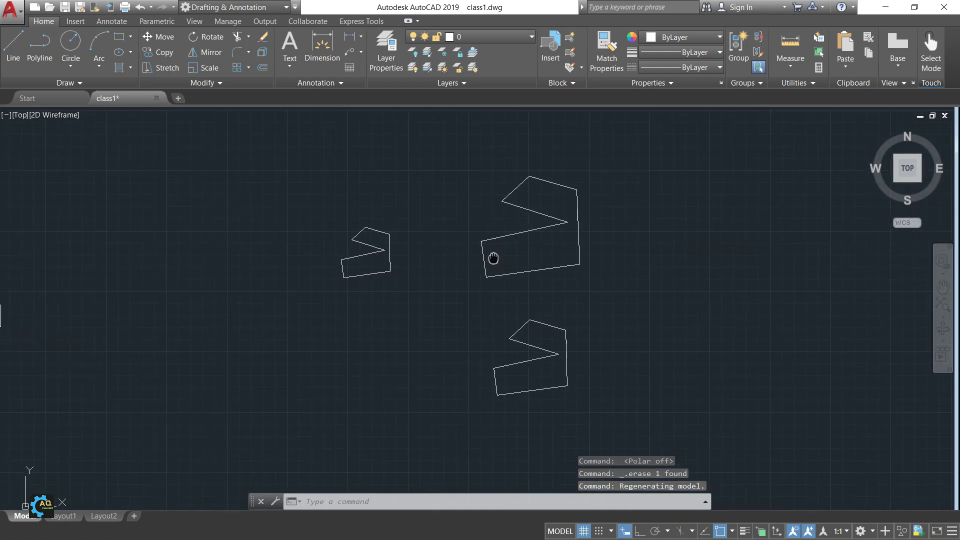
middle_drag(613, 261, 549, 270)
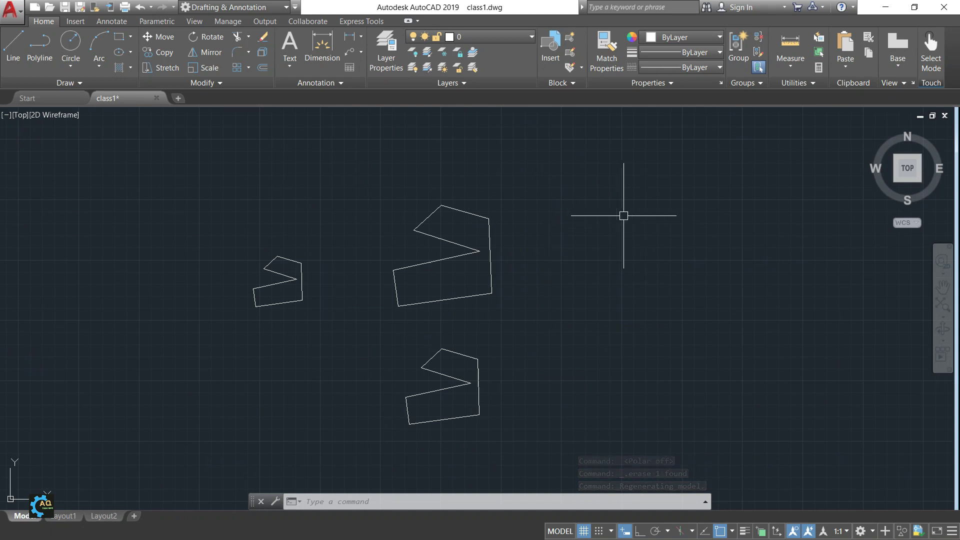
middle_drag(527, 225, 745, 231)
middle_drag(461, 244, 547, 225)
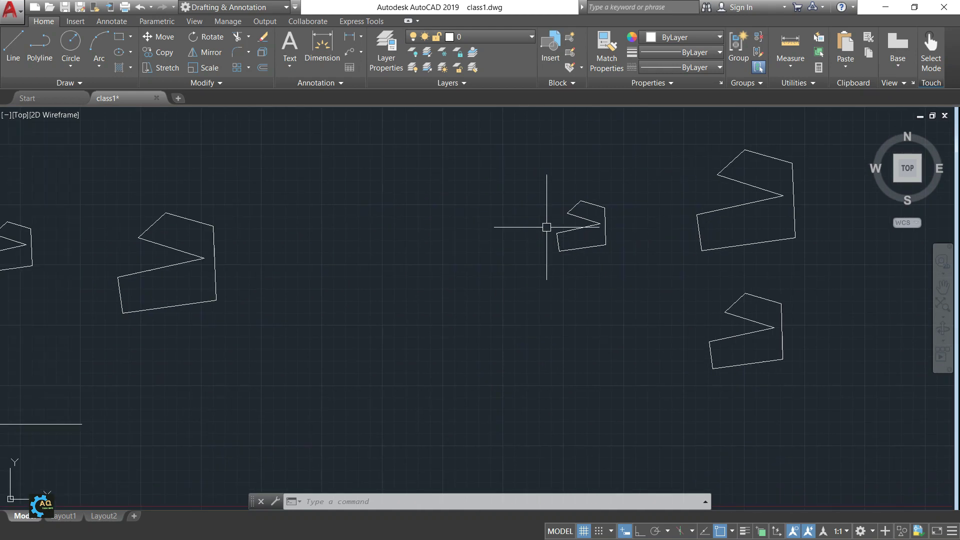
text(co)
key(Return)
click(585, 250)
key(Return)
click(589, 244)
click(471, 334)
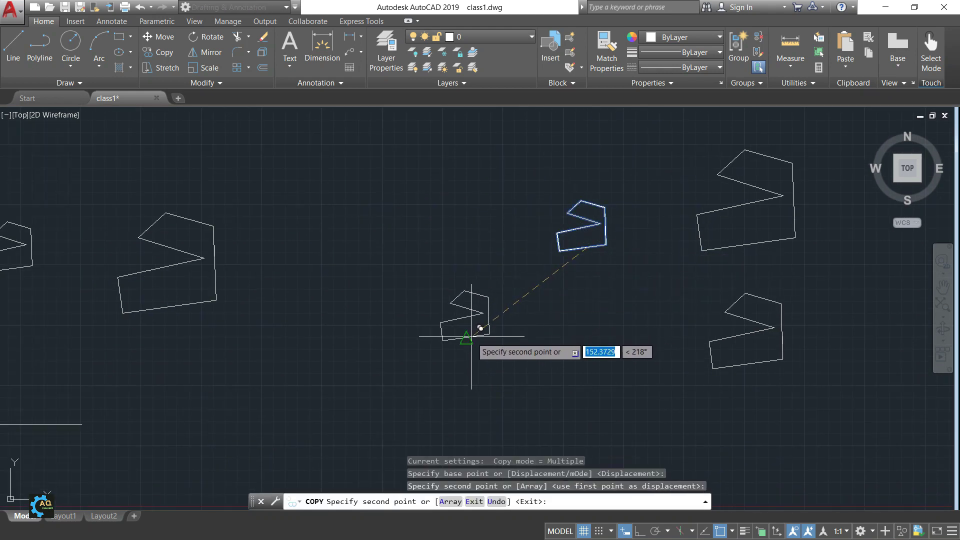
key(Escape)
Scale the new zigzag copy by 0.5 about its inner vertex
middle_drag(468, 302, 506, 278)
click(538, 300)
text(SC)
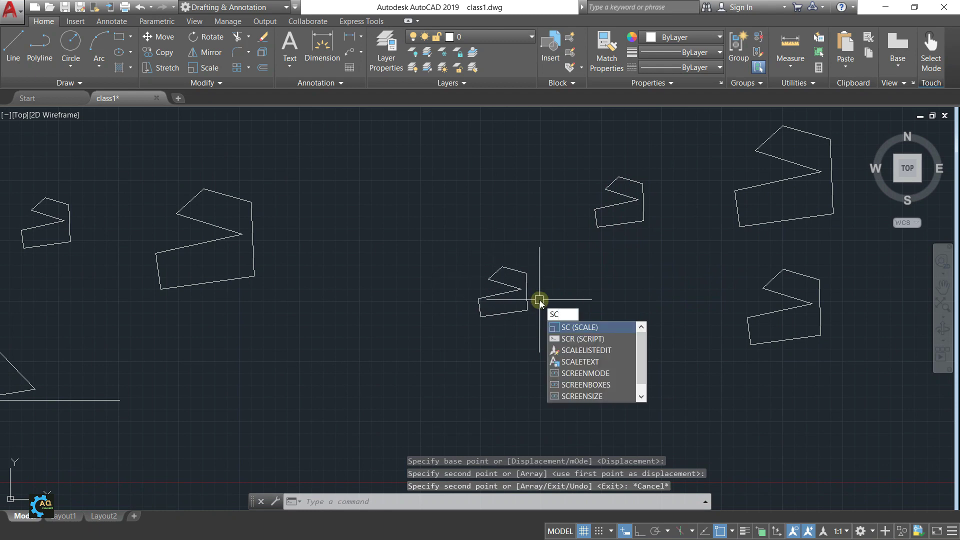
key(Return)
click(526, 296)
key(Return)
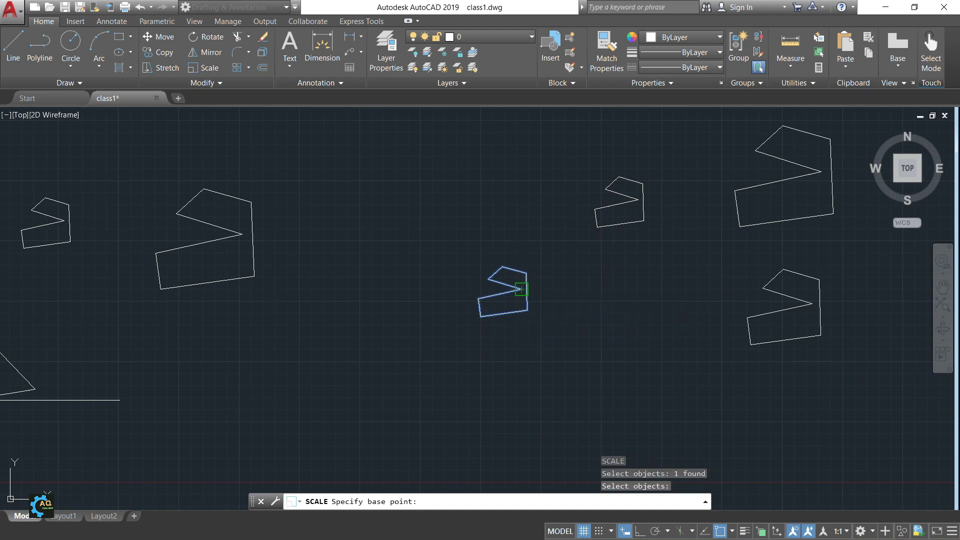
click(521, 289)
text(0.5)
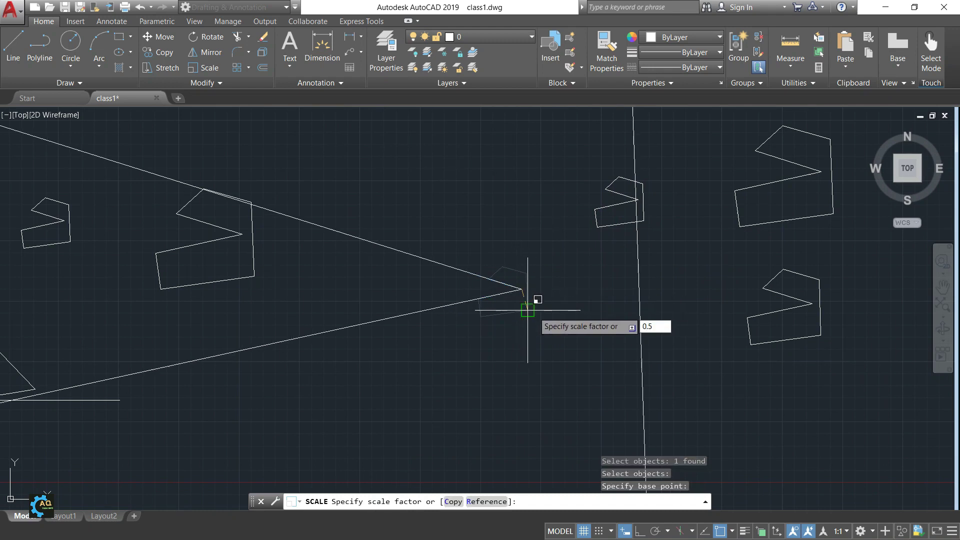
key(Return)
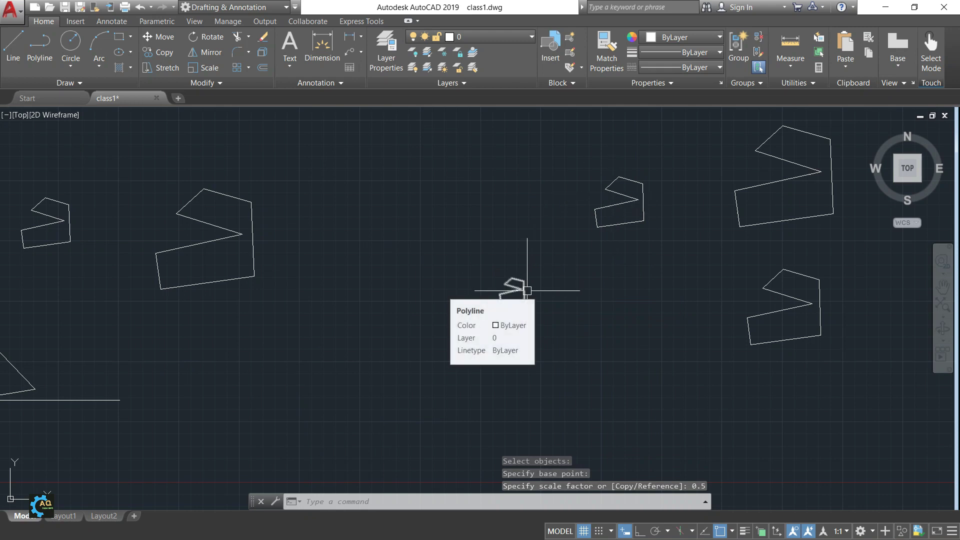
mouse_move(524, 289)
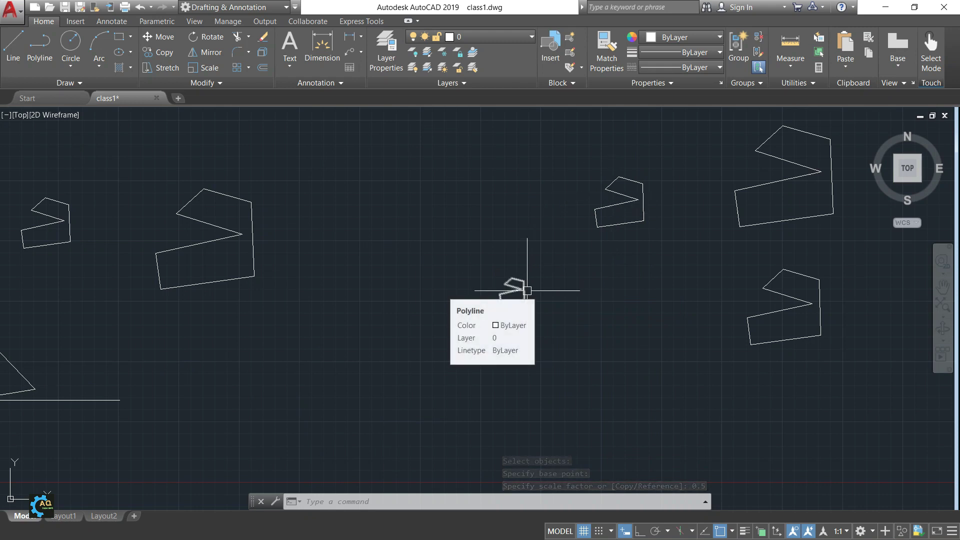
middle_drag(620, 321, 596, 326)
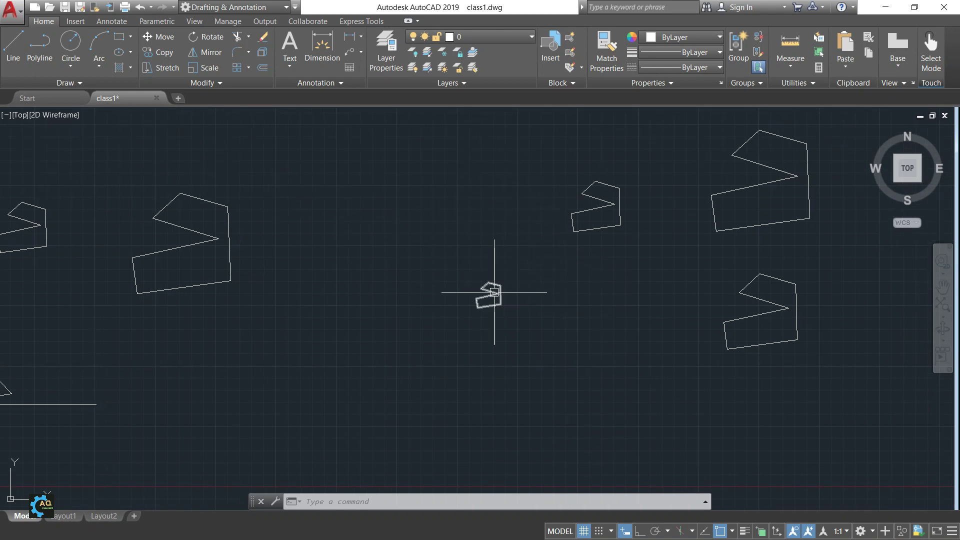
mouse_move(582, 283)
middle_down()
mouse_move(550, 304)
mouse_move(570, 298)
middle_up()
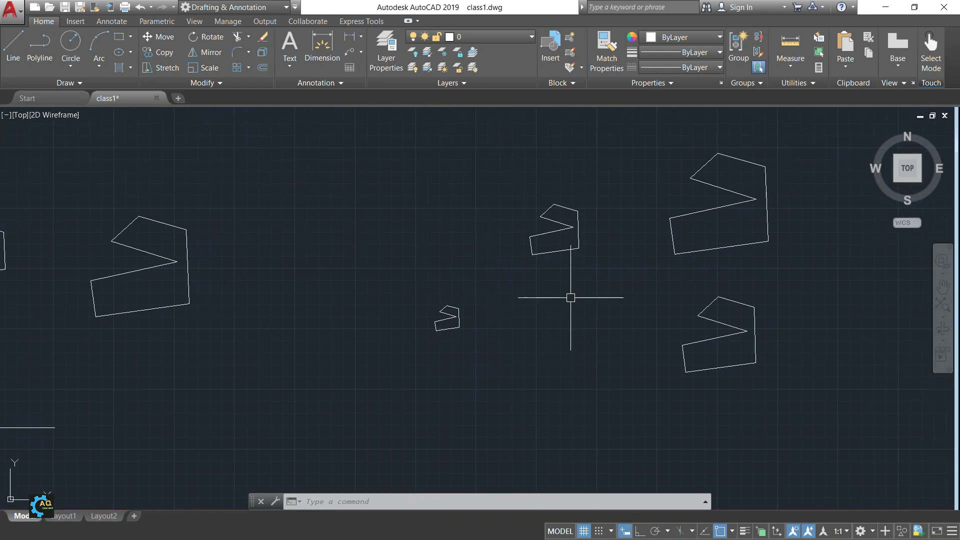
key(F10)
key(F10)
middle_drag(576, 296, 540, 316)
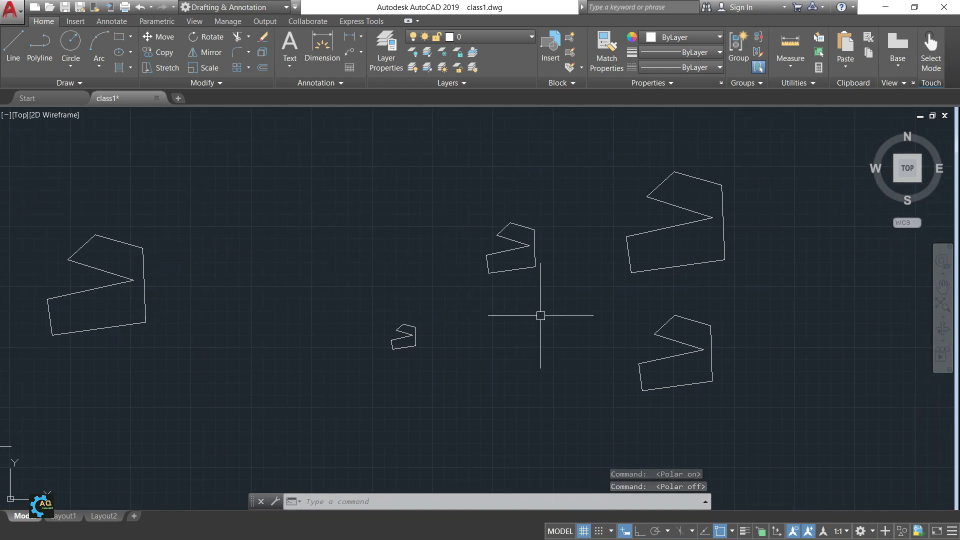
scroll(530, 320, down, 2)
mouse_move(525, 320)
middle_down()
mouse_move(492, 310)
mouse_move(508, 325)
middle_up()
scroll(482, 319, up, 2)
scroll(477, 342, up, 4)
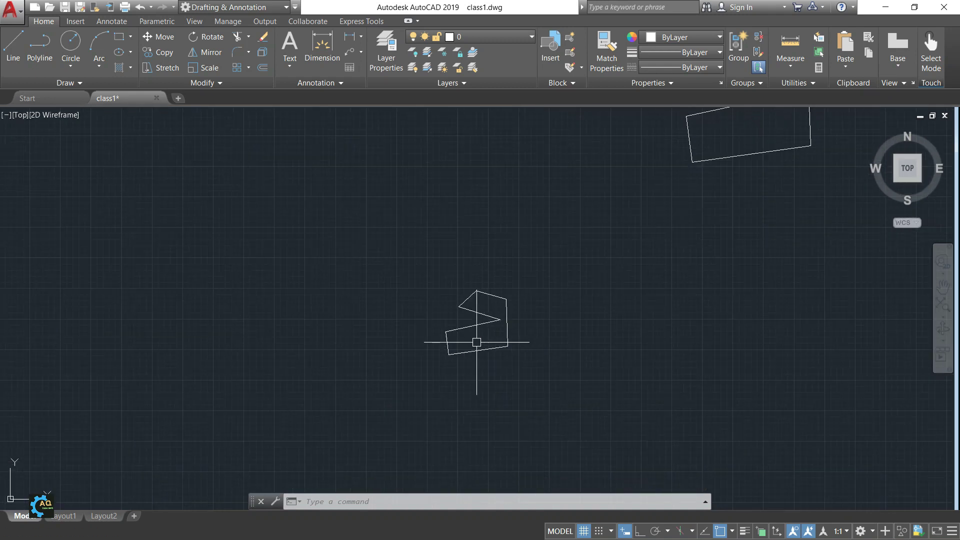
scroll(476, 342, down, 4)
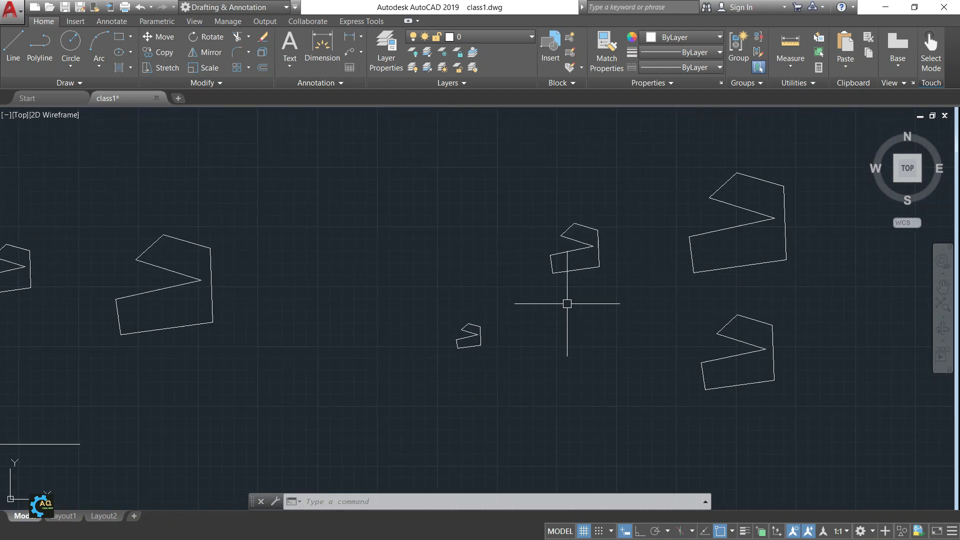
middle_drag(580, 275, 534, 313)
key(F10)
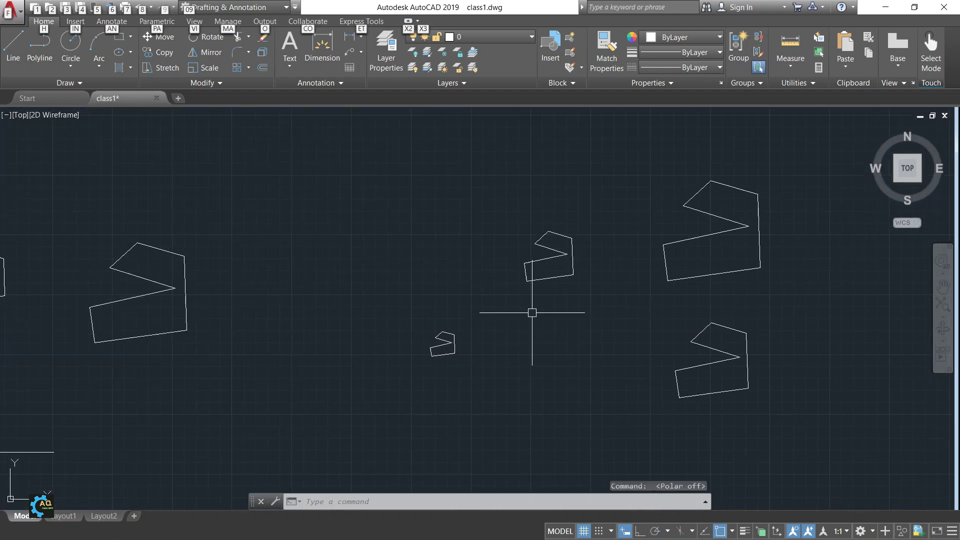
scroll(547, 302, down, 1)
scroll(500, 300, down, 2)
middle_drag(500, 301, 595, 319)
middle_drag(338, 313, 462, 283)
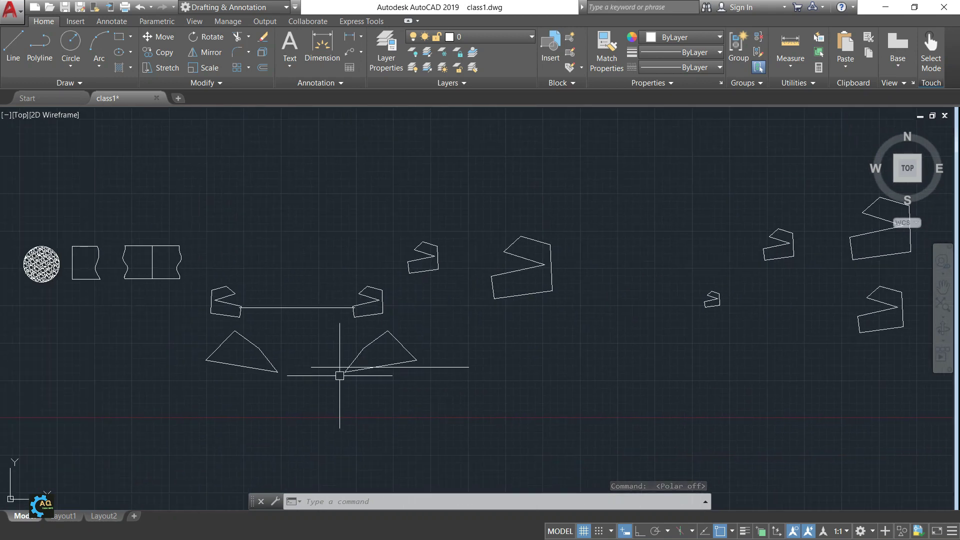
middle_drag(584, 321, 607, 328)
middle_drag(53, 305, 150, 302)
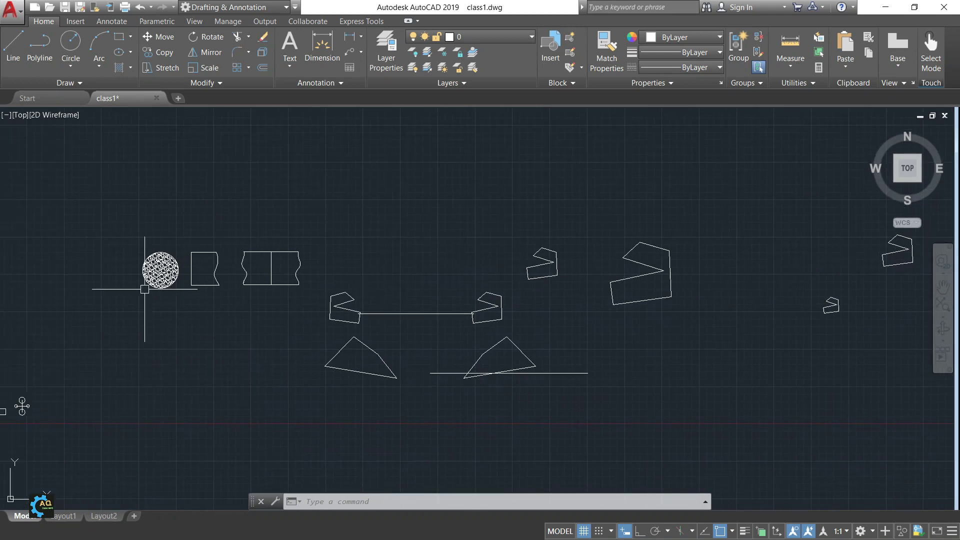
middle_drag(285, 306, 230, 307)
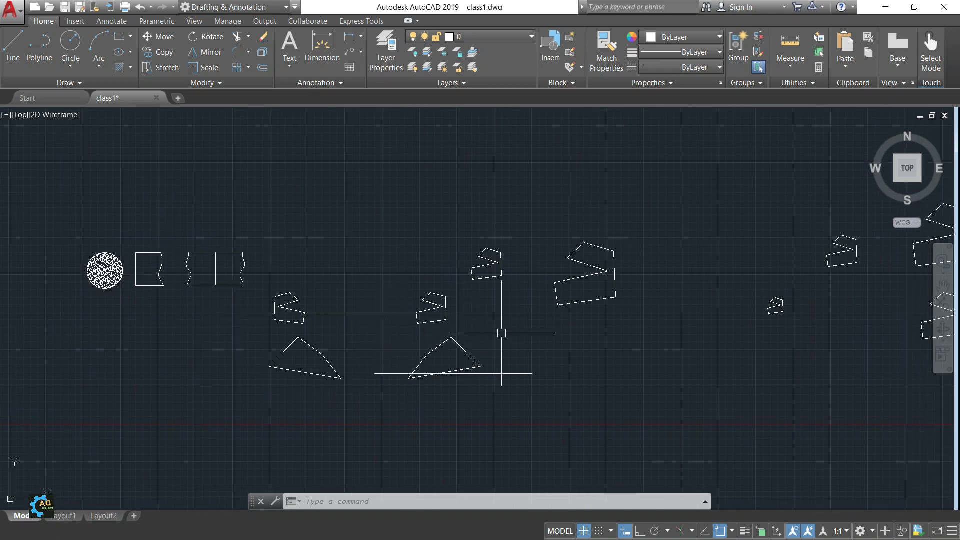
middle_drag(506, 342, 355, 369)
middle_drag(703, 300, 682, 299)
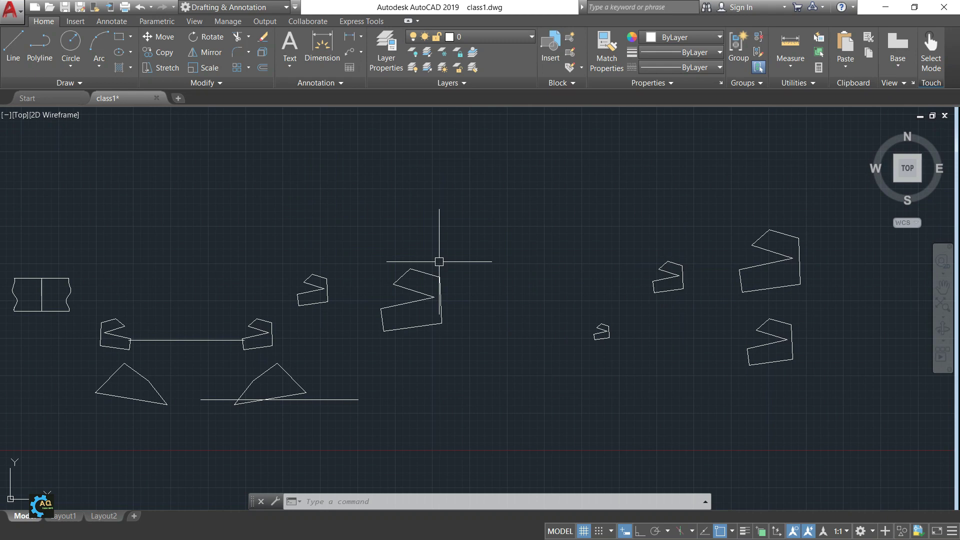
middle_drag(439, 261, 550, 206)
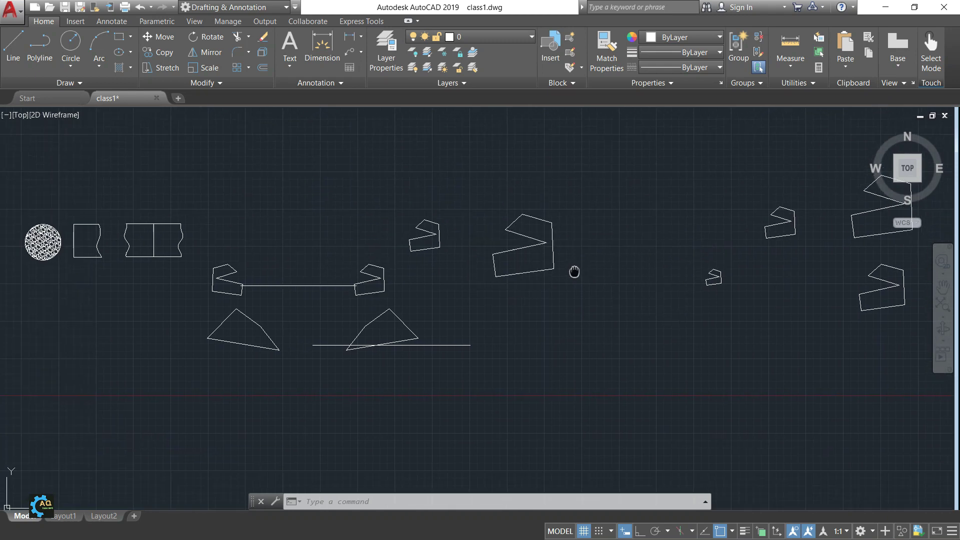
middle_drag(574, 271, 499, 316)
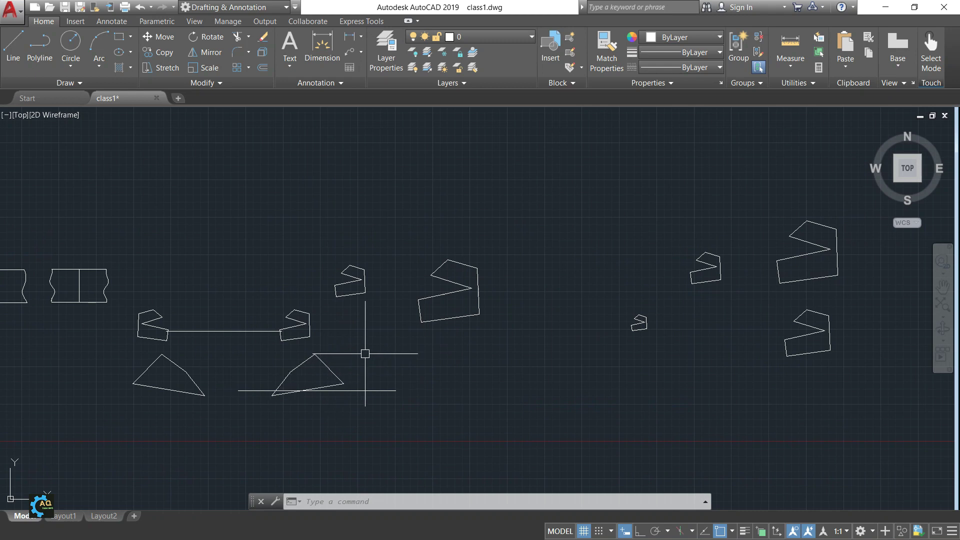
middle_drag(534, 321, 495, 345)
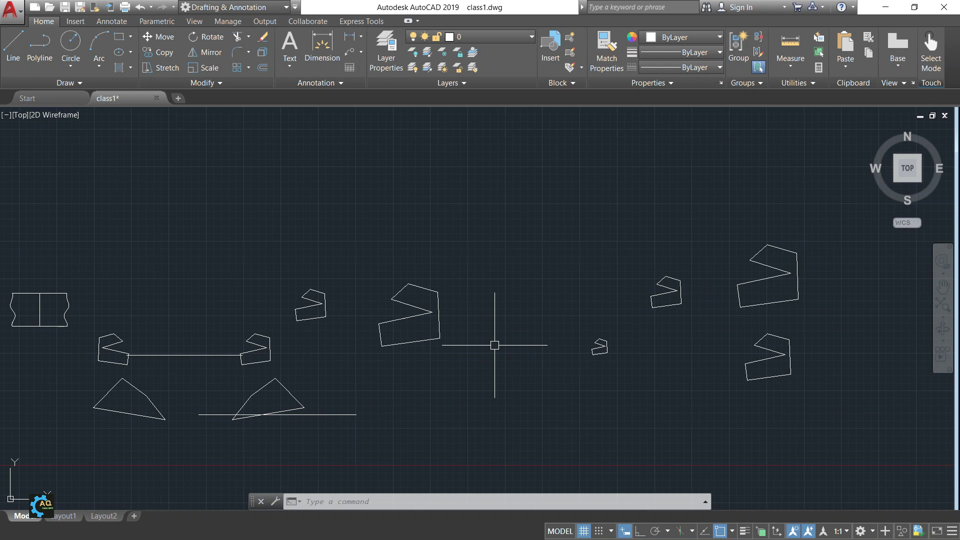
key(F10)
key(F10)
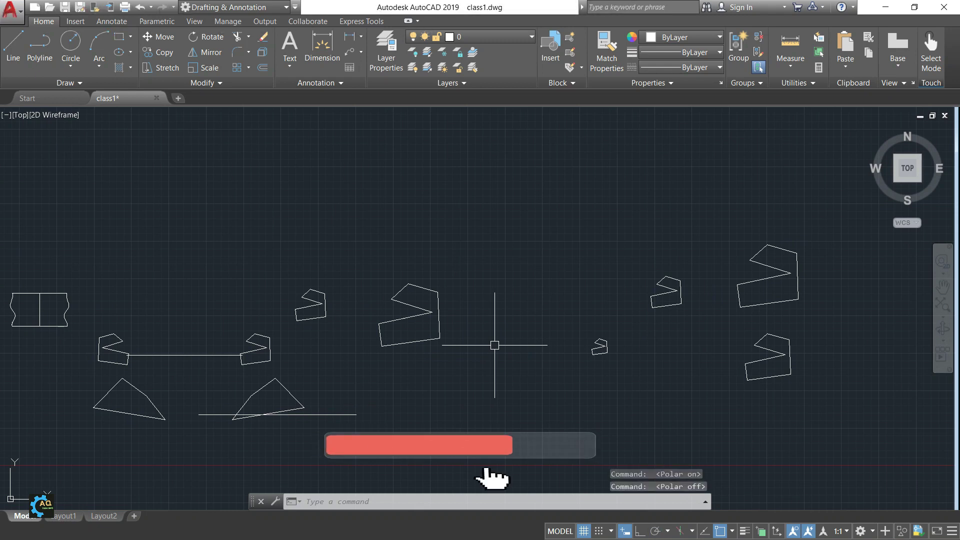